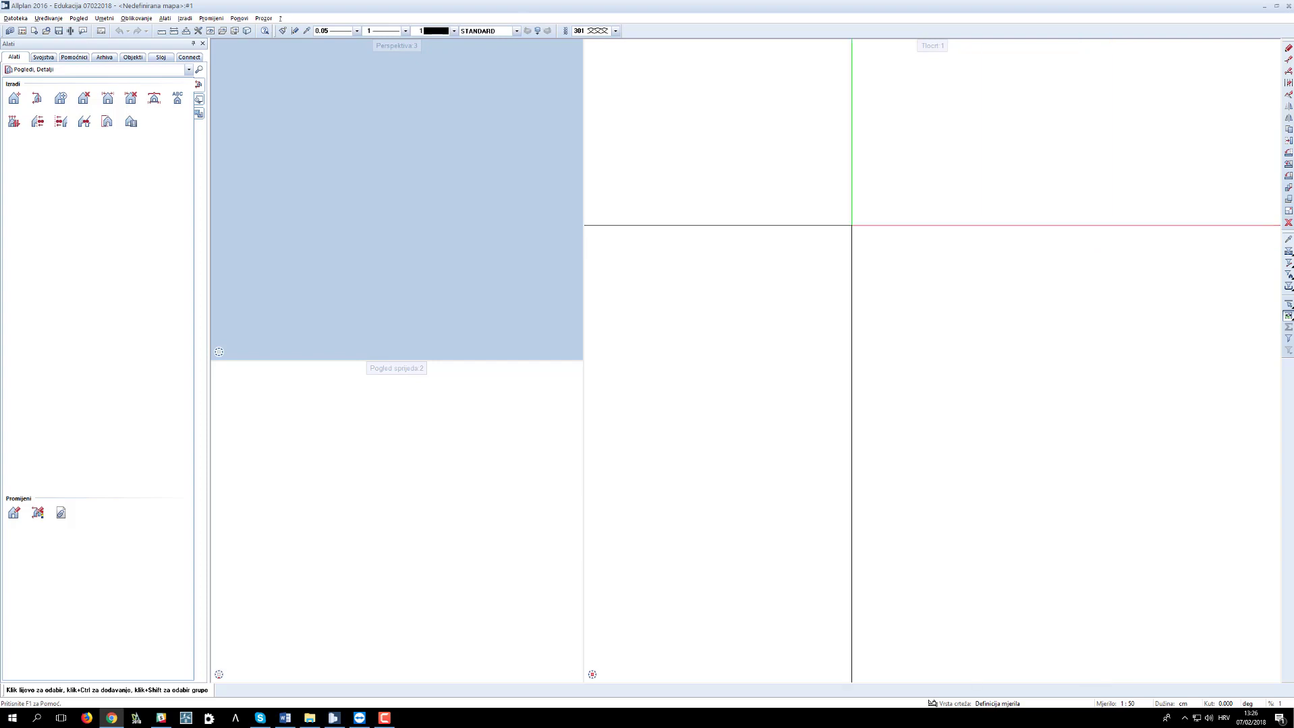
Step: Widen the Tlocrt viewport and open the project's building structure dialog at a larger size, skipping the structure wizard
{"action": "left_click_drag", "start_coordinate": [583, 231], "coordinate": [522, 221]}
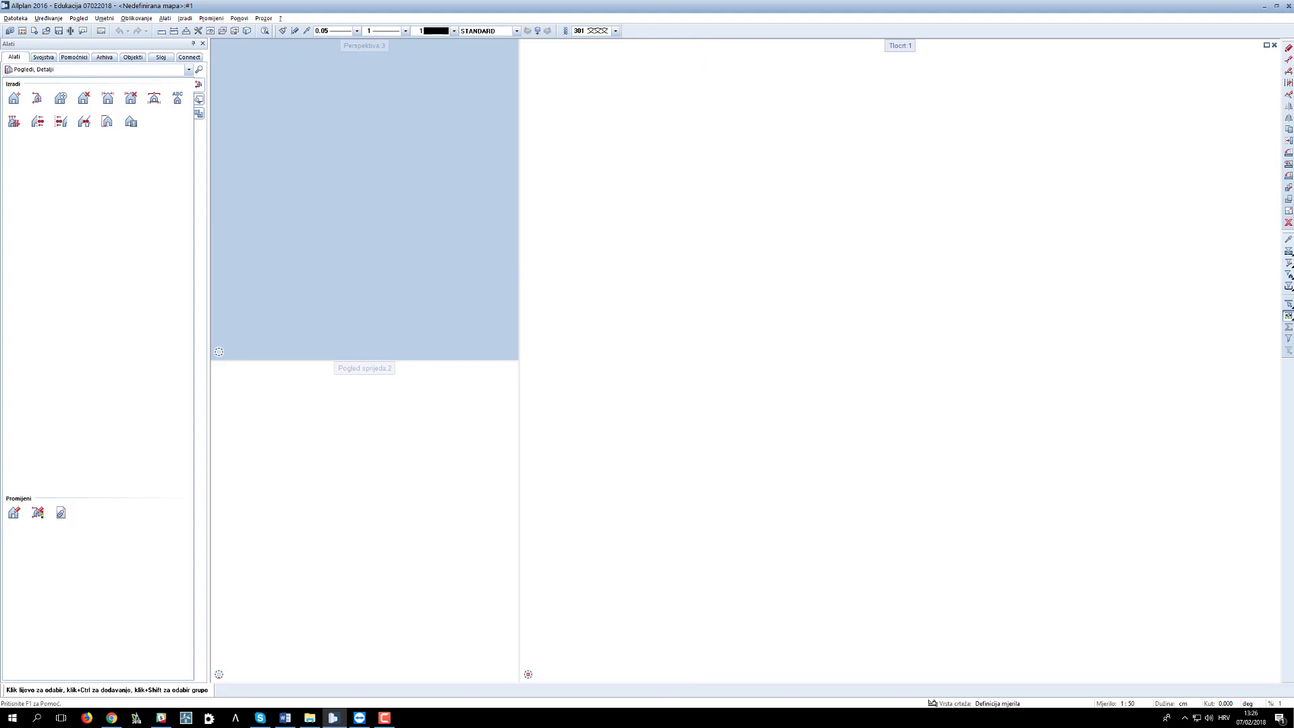
{"action": "left_click", "coordinate": [23, 31]}
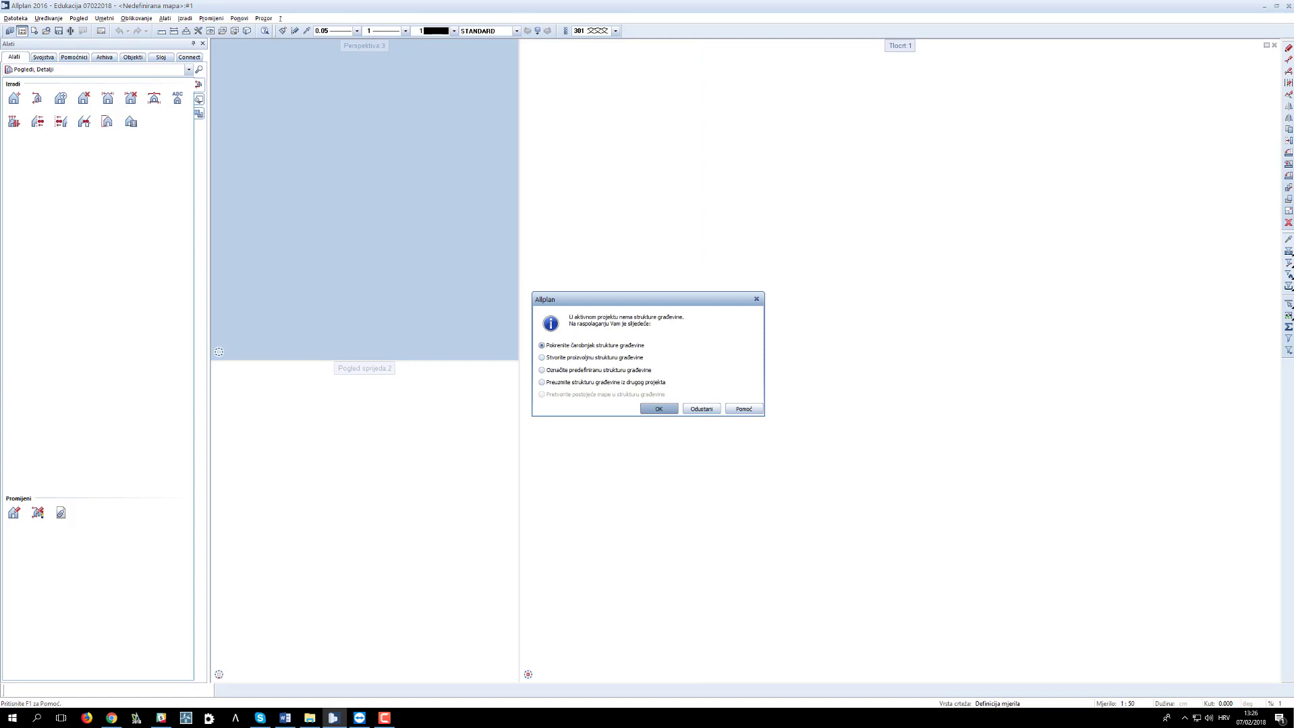
{"action": "left_click", "coordinate": [756, 300]}
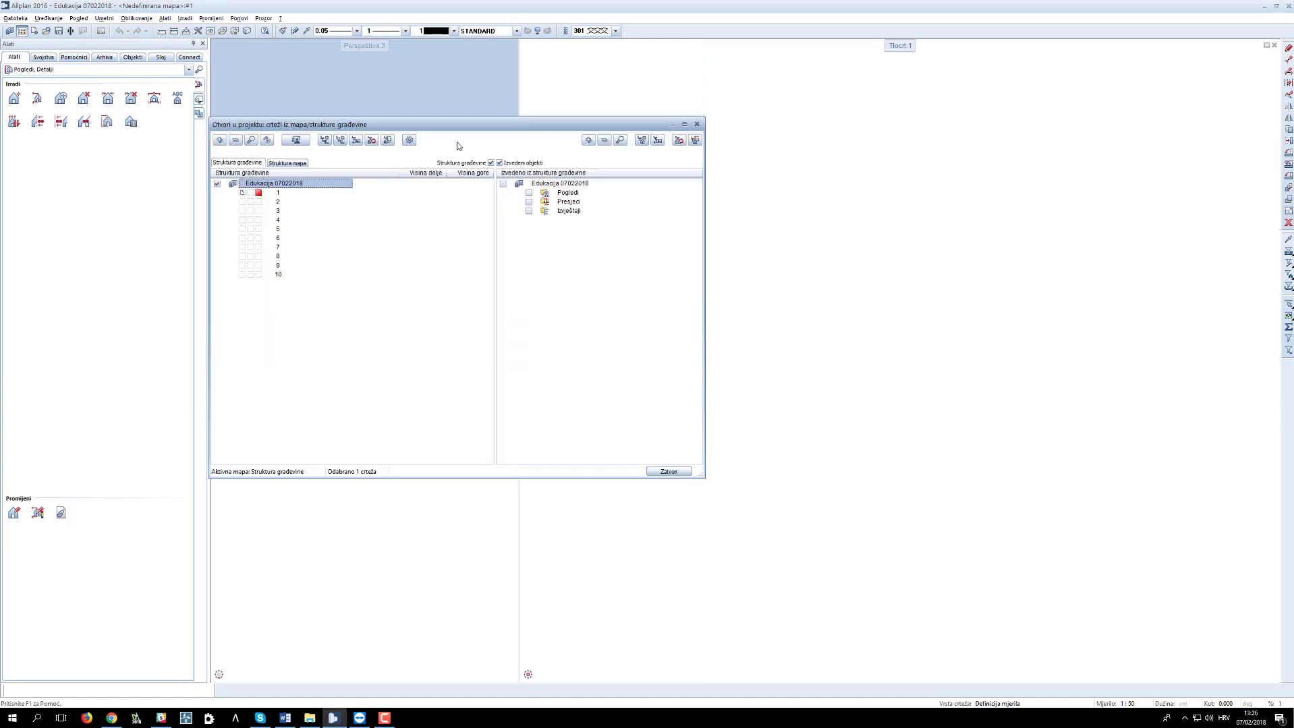
{"action": "left_click", "coordinate": [683, 473]}
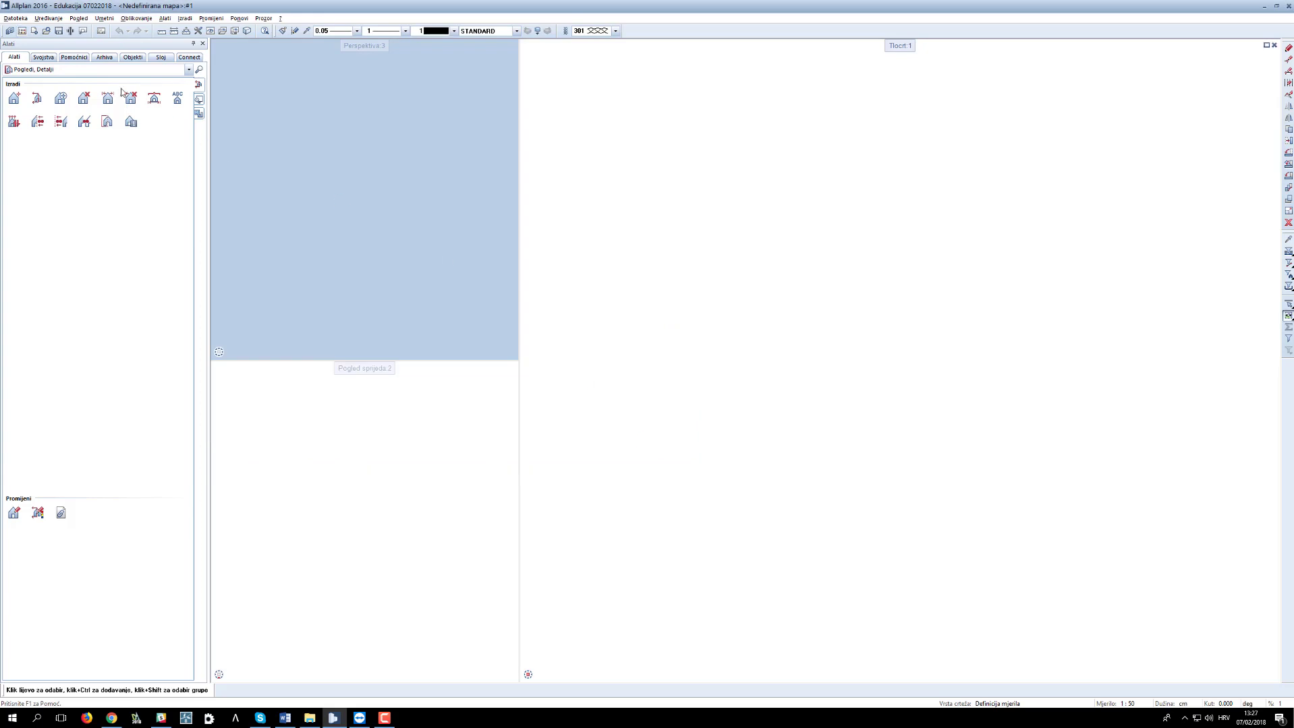
{"action": "left_click", "coordinate": [22, 31]}
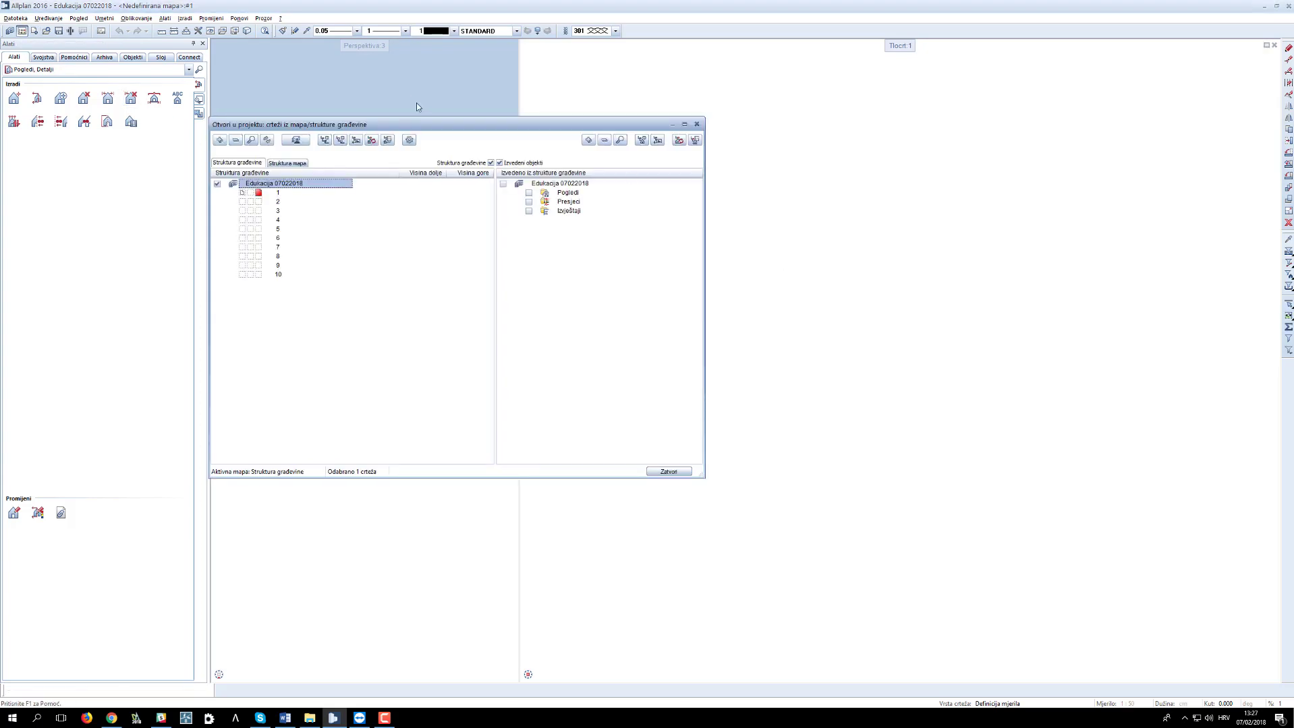
{"action": "left_click_drag", "start_coordinate": [437, 132], "coordinate": [663, 148]}
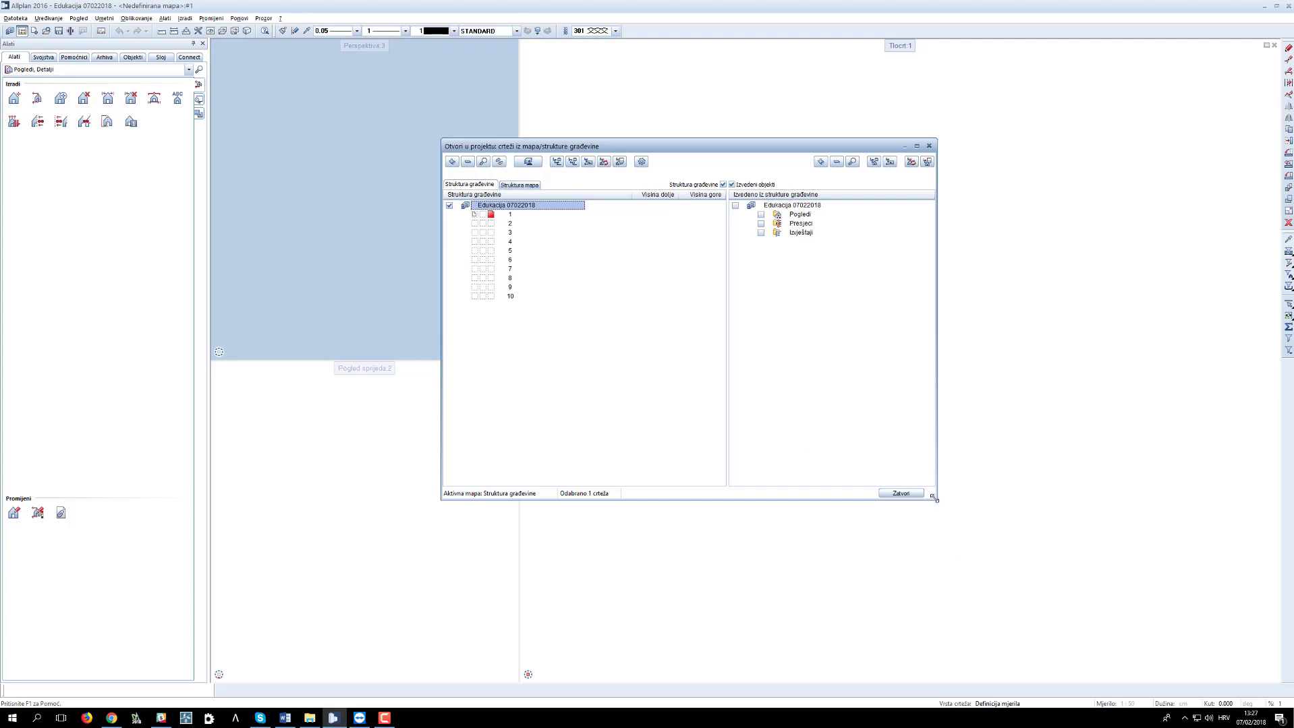
{"action": "left_click_drag", "start_coordinate": [934, 498], "coordinate": [987, 542]}
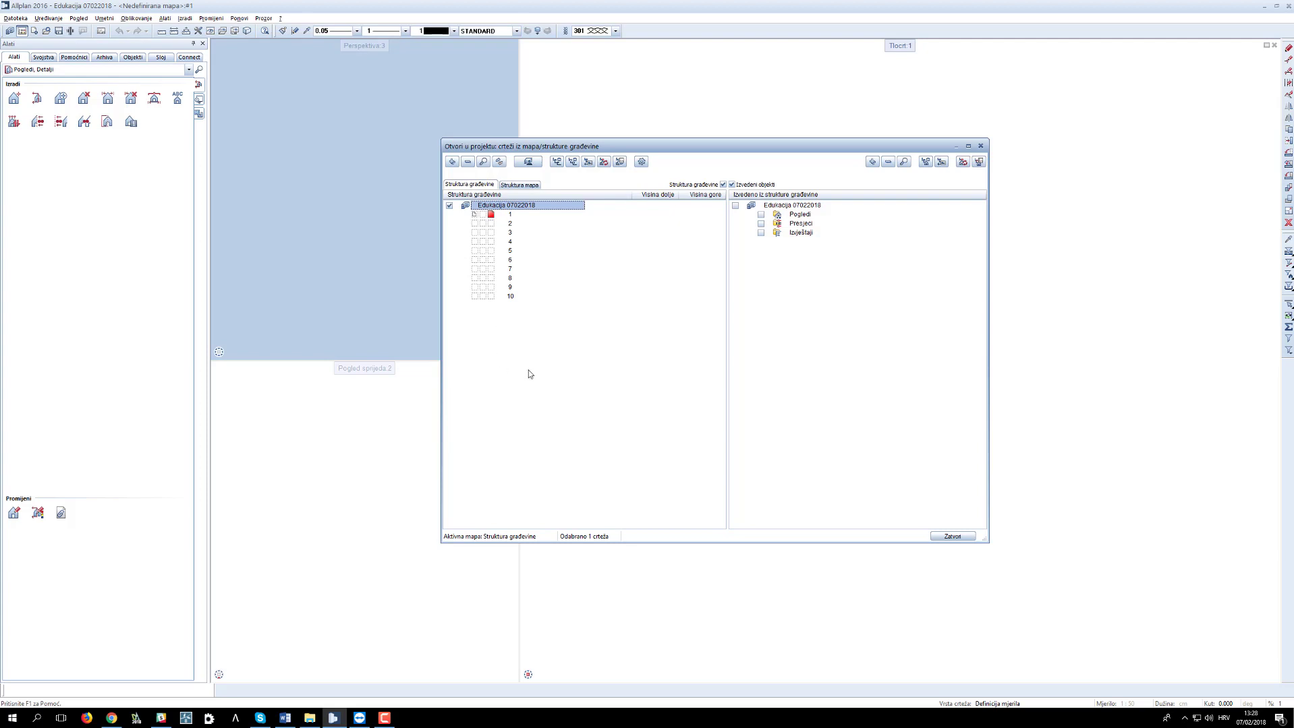
Step: Examine the folder structure and the level types that can be inserted under the objects derived from the building structure
{"action": "left_click", "coordinate": [529, 186]}
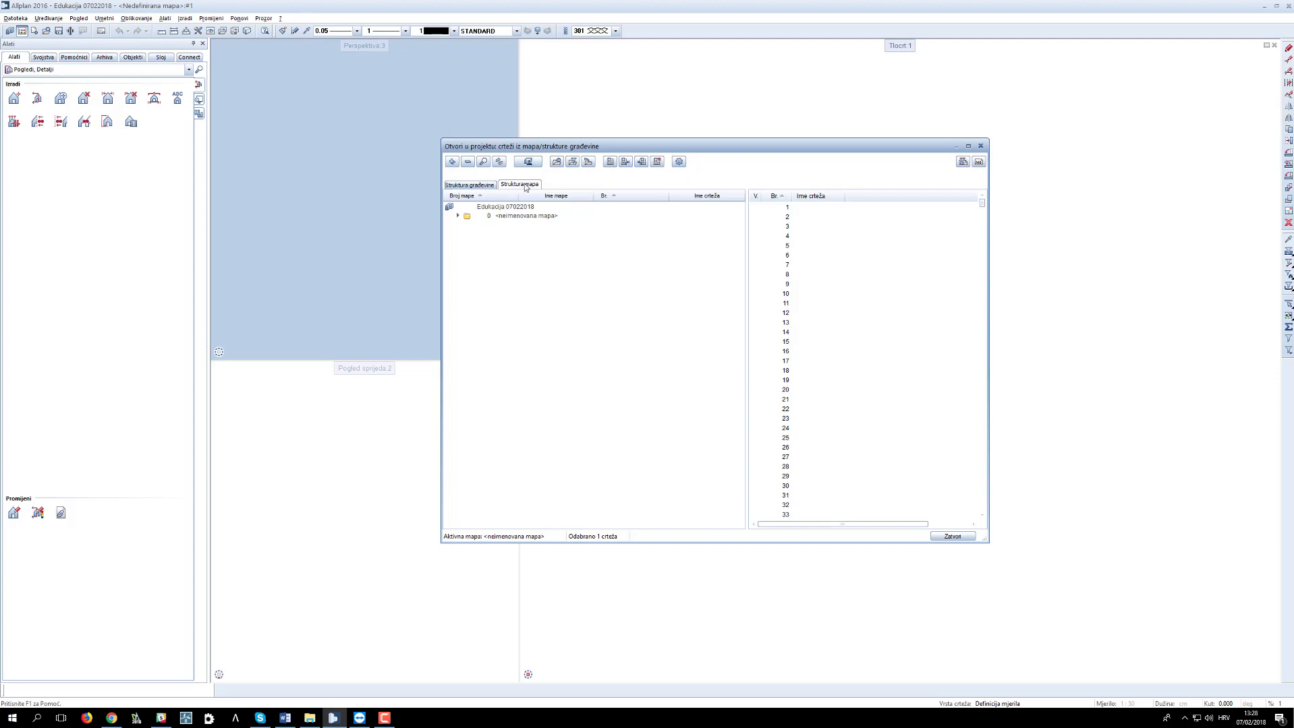
{"action": "left_click", "coordinate": [482, 185]}
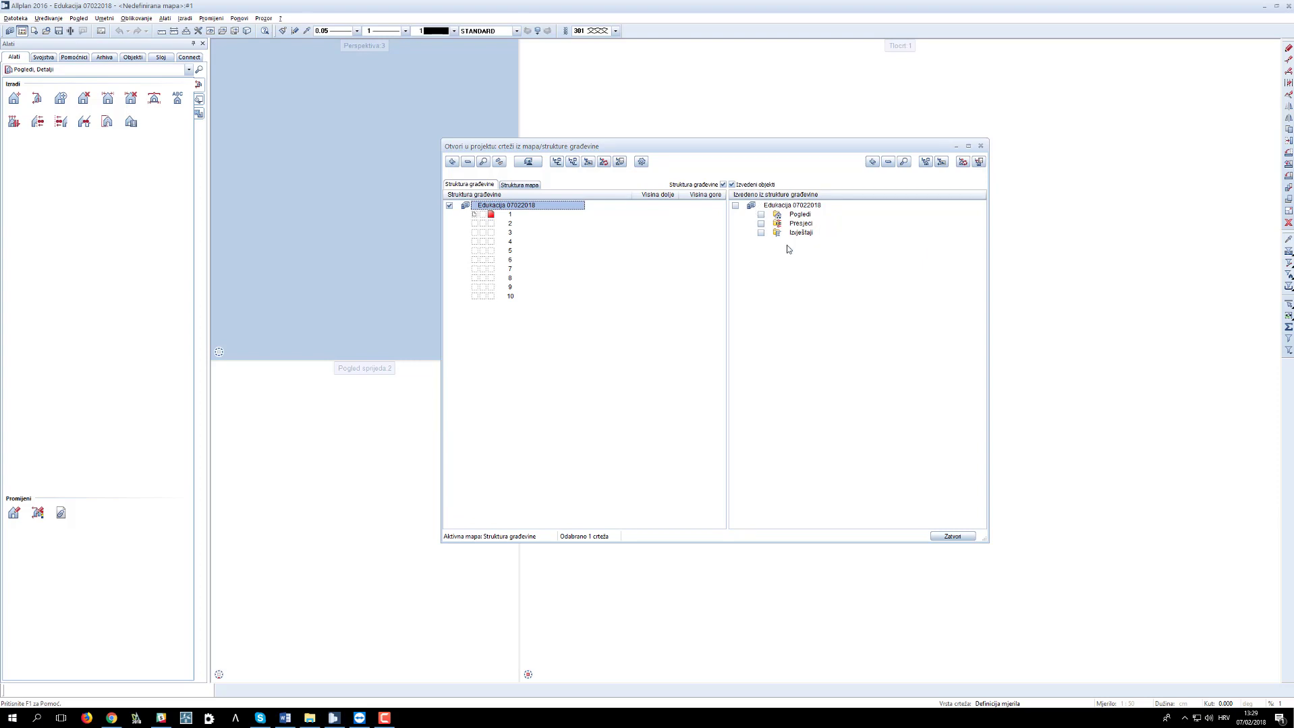
{"action": "right_click", "coordinate": [800, 207]}
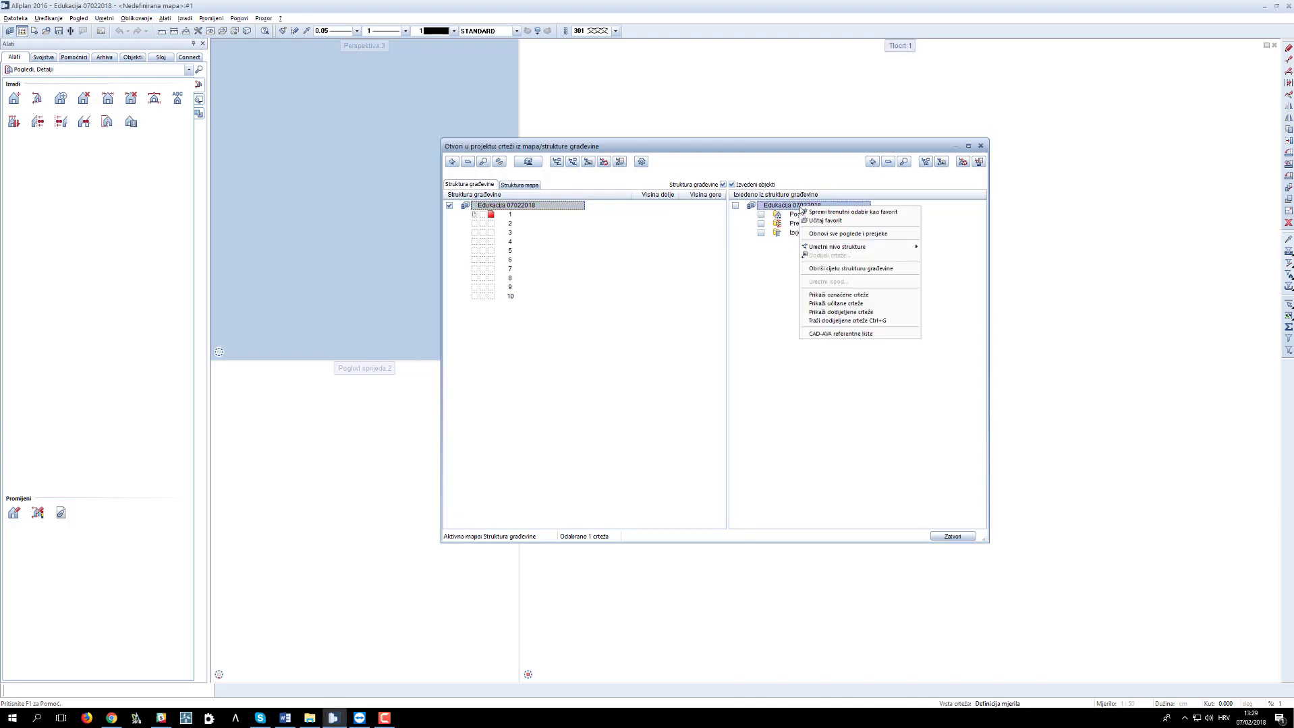
{"action": "mouse_move", "coordinate": [843, 248]}
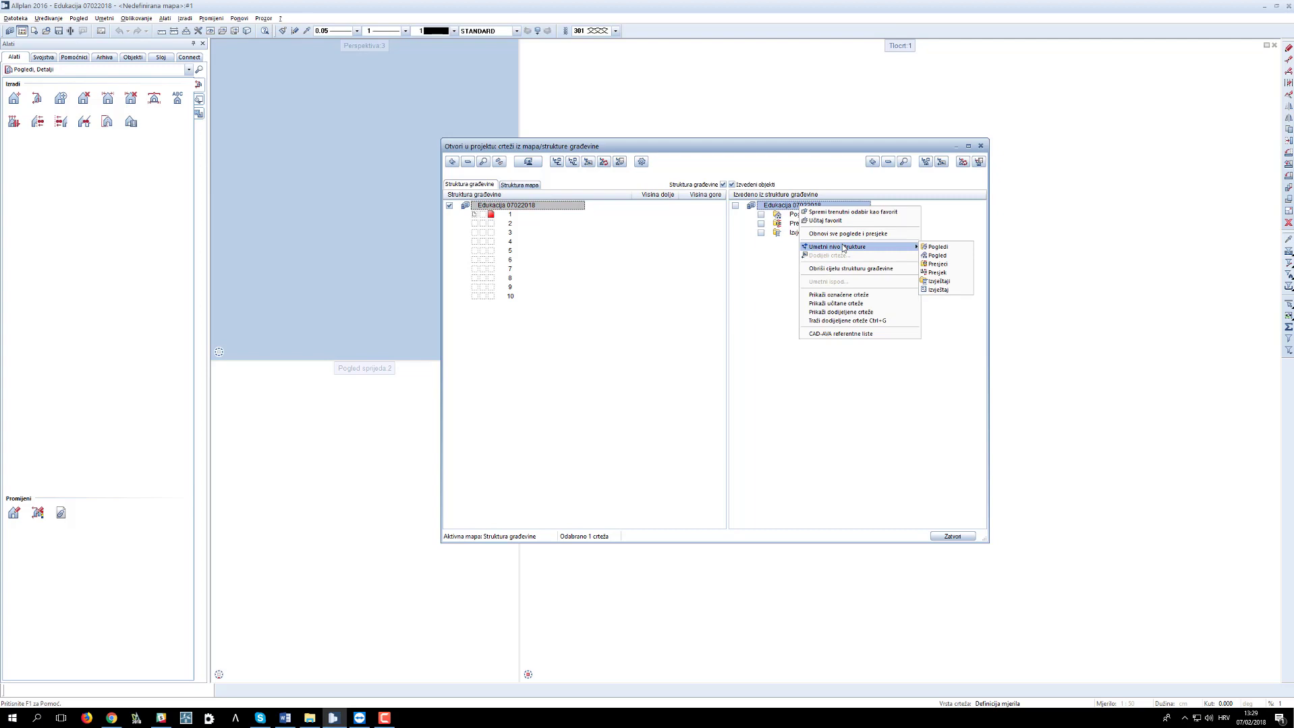
{"action": "left_click", "coordinate": [772, 278]}
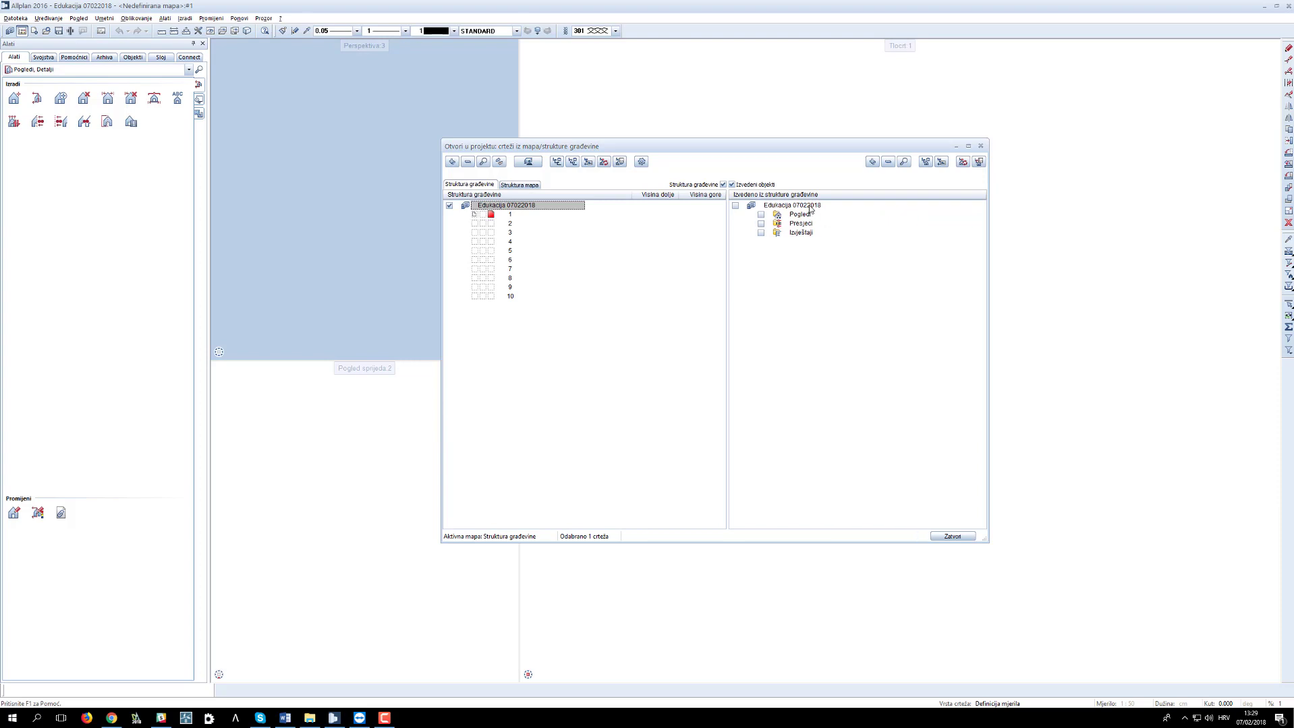
Step: Widen the building structure pane and insert an Etaža structure level under the project Edukacija 07022018
{"action": "left_click_drag", "start_coordinate": [810, 147], "coordinate": [887, 140]}
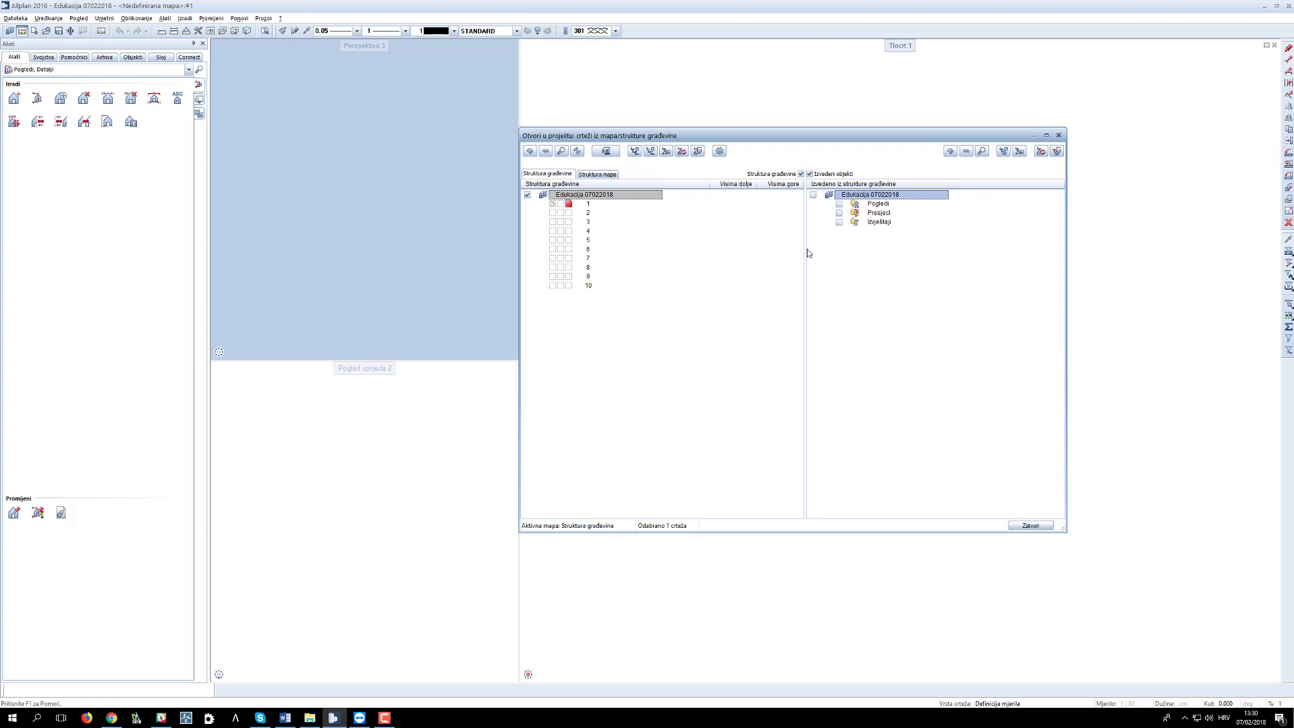
{"action": "left_click_drag", "start_coordinate": [807, 252], "coordinate": [871, 248]}
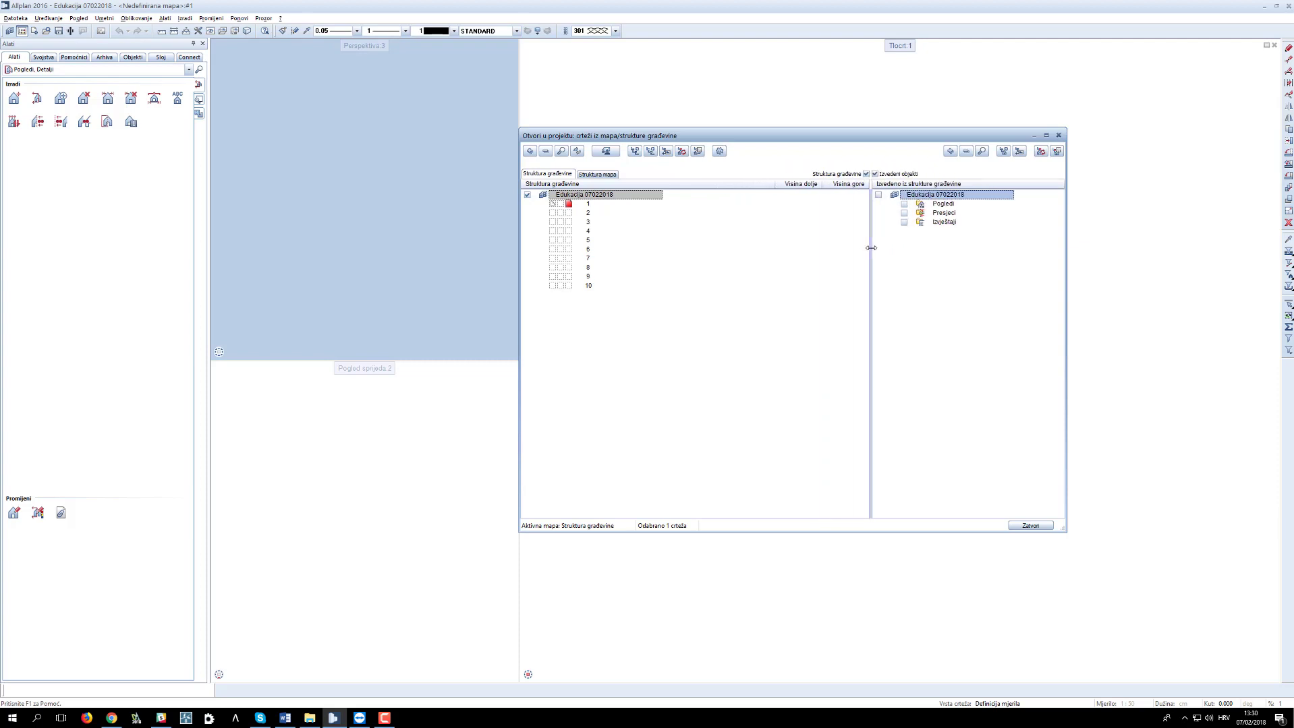
{"action": "right_click", "coordinate": [605, 201]}
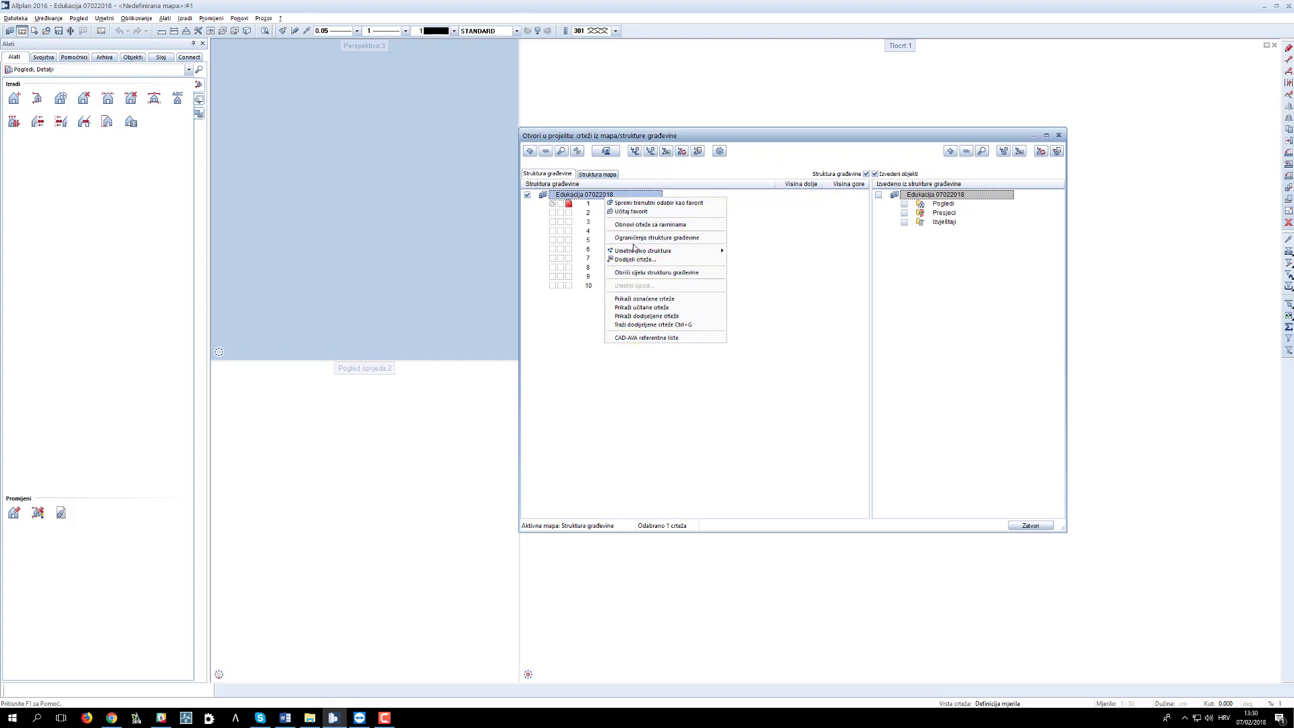
{"action": "mouse_move", "coordinate": [636, 254]}
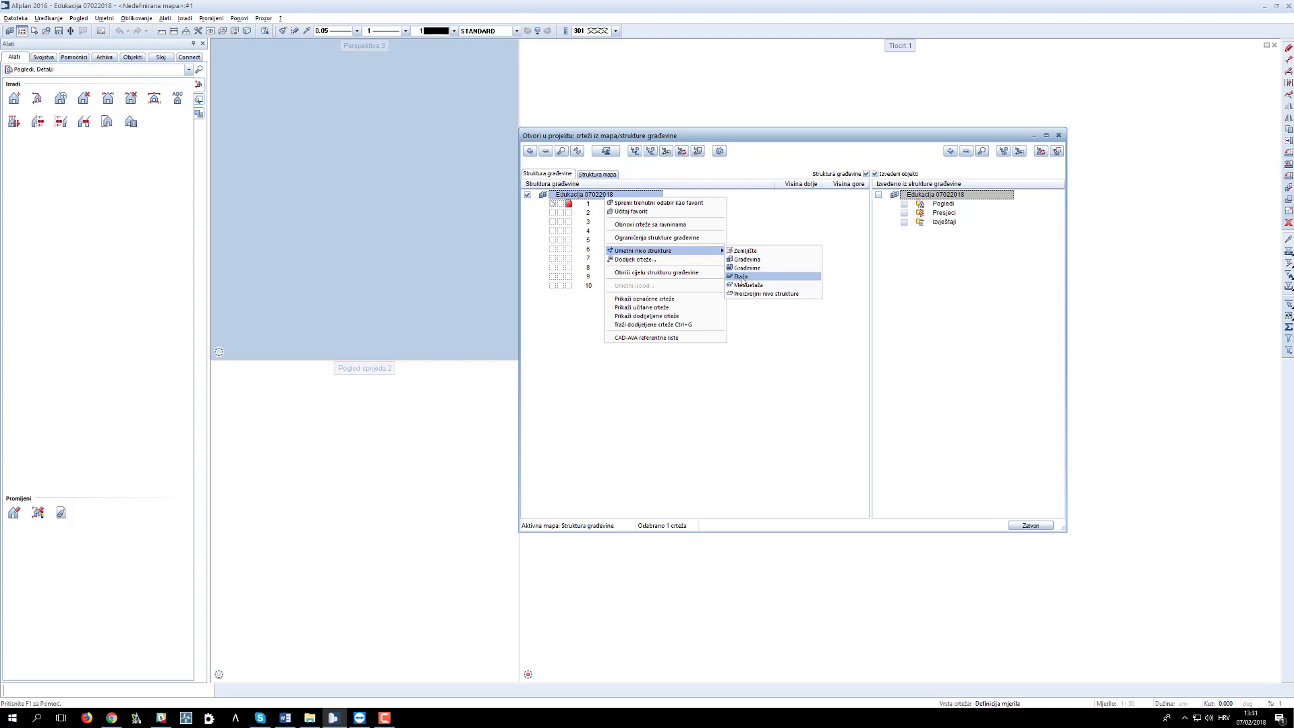
{"action": "left_click", "coordinate": [741, 277]}
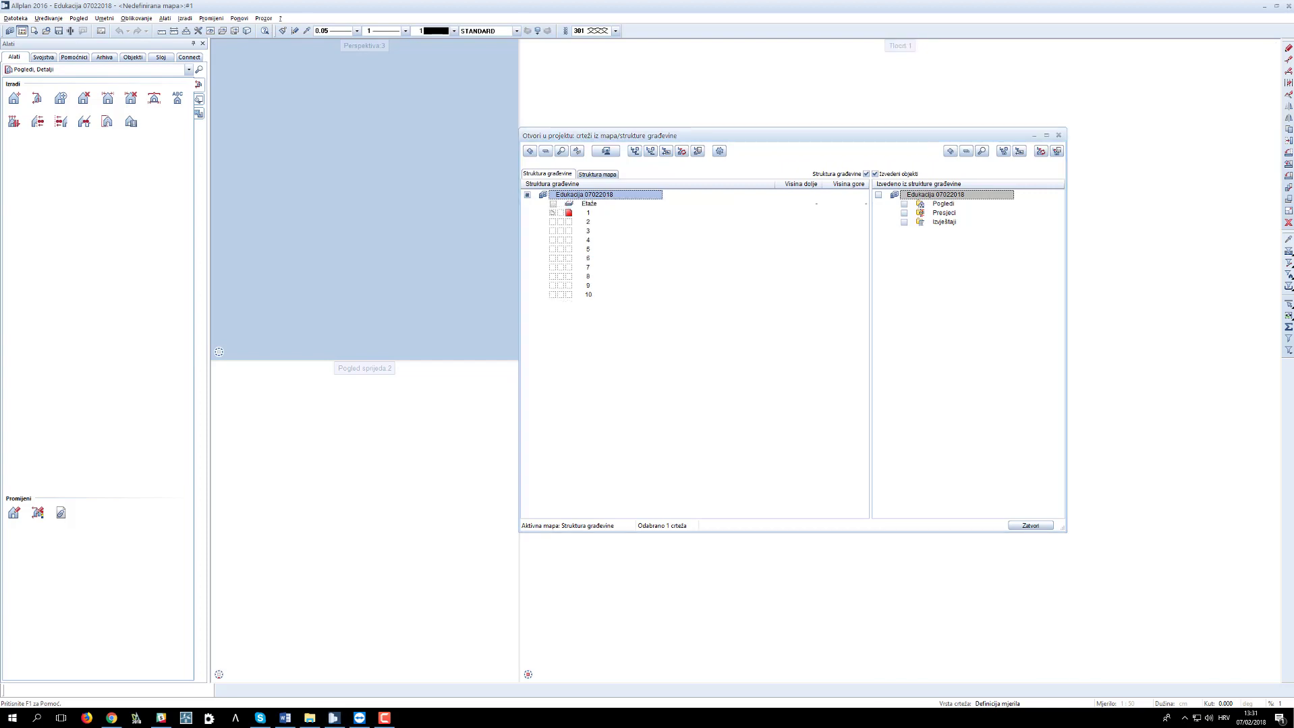
Step: Review the floor plan PDF "tlocrt za edukaciju" from the OBUKA folder and return to the Allplan building structure
{"action": "left_click", "coordinate": [309, 721]}
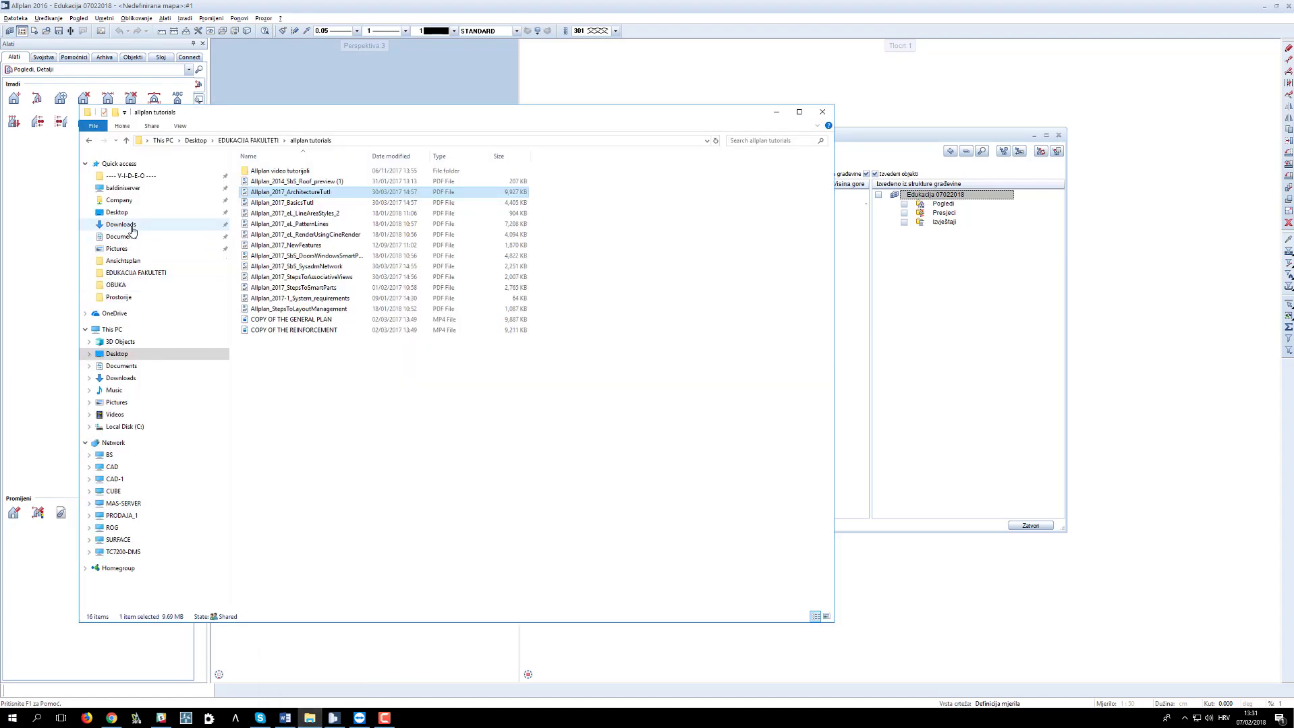
{"action": "left_click", "coordinate": [129, 285]}
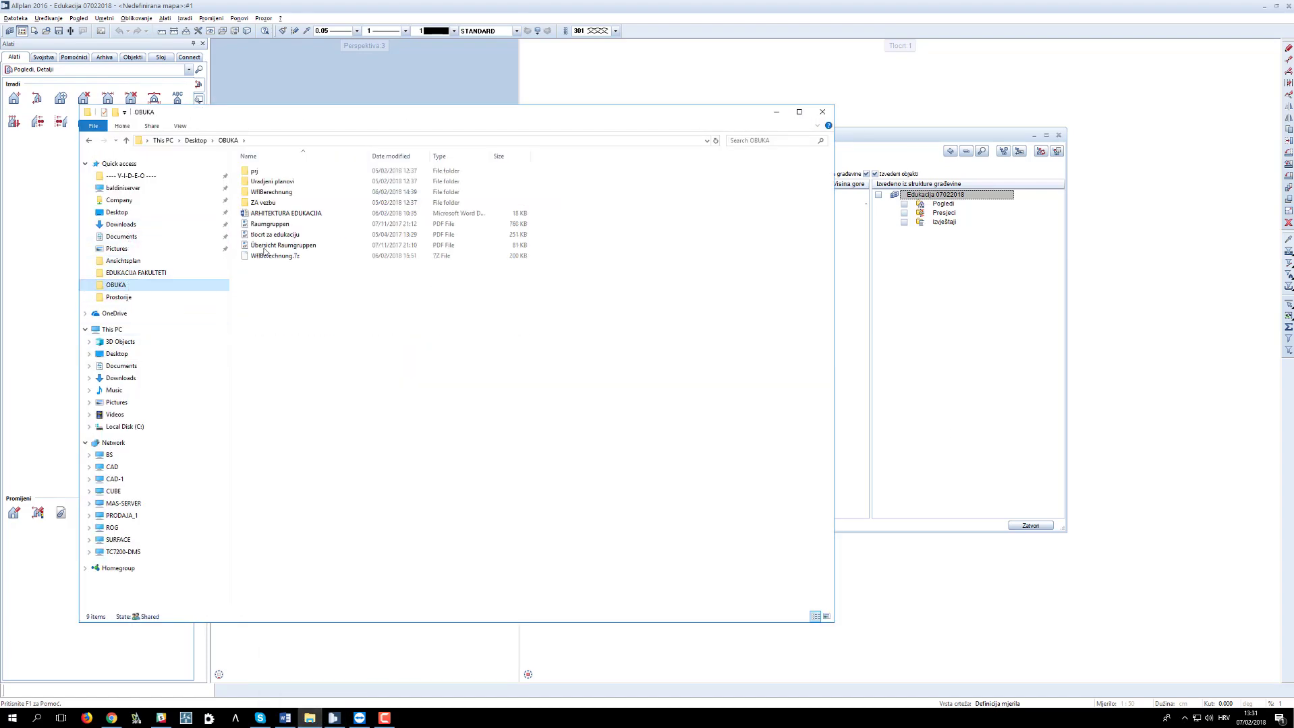
{"action": "double_click", "coordinate": [294, 234]}
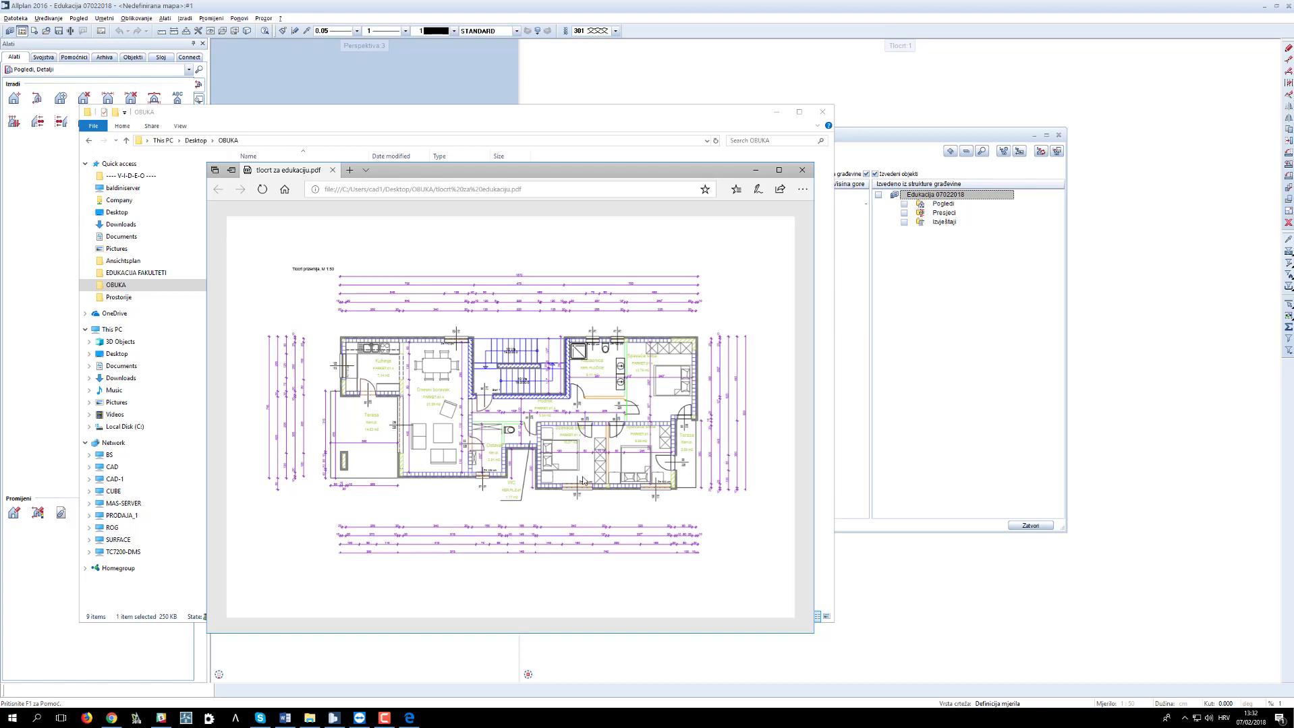
{"action": "left_click", "coordinate": [757, 174]}
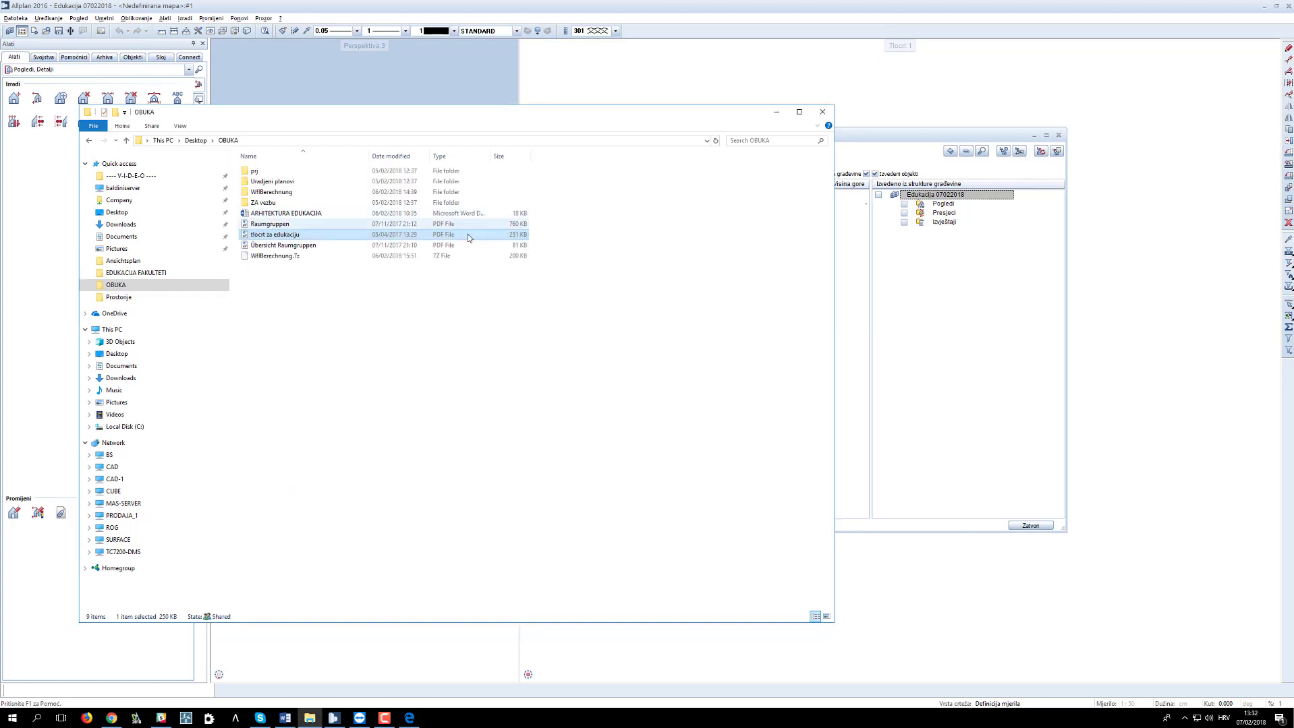
{"action": "left_click", "coordinate": [776, 112]}
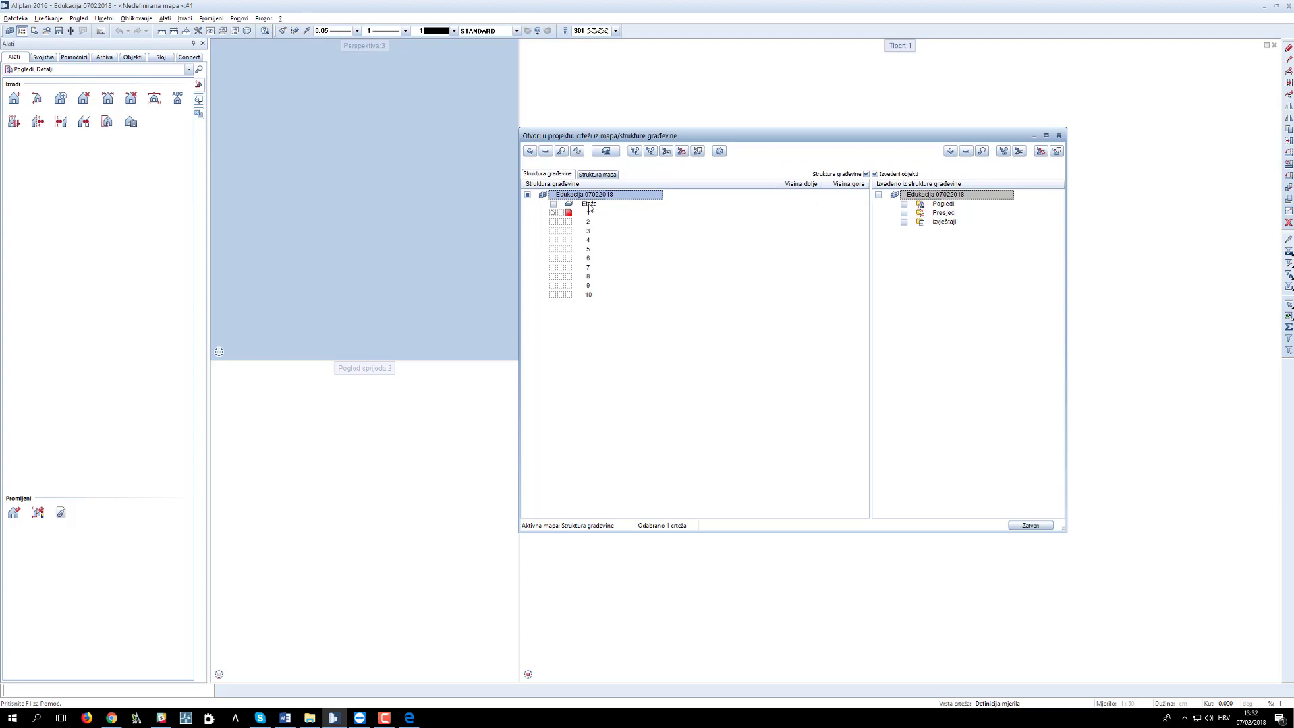
Step: Insert four more Etaža structure levels under the project Edukacija 07022018
{"action": "right_click", "coordinate": [588, 198]}
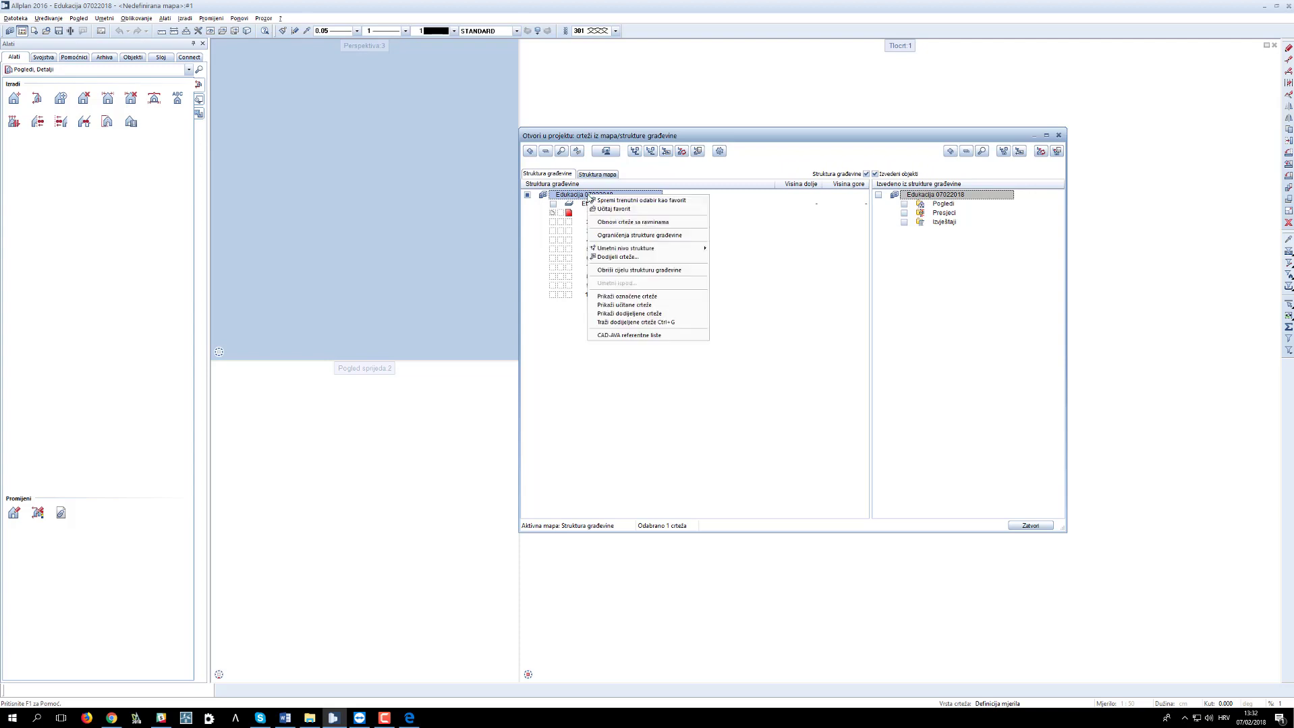
{"action": "mouse_move", "coordinate": [618, 251]}
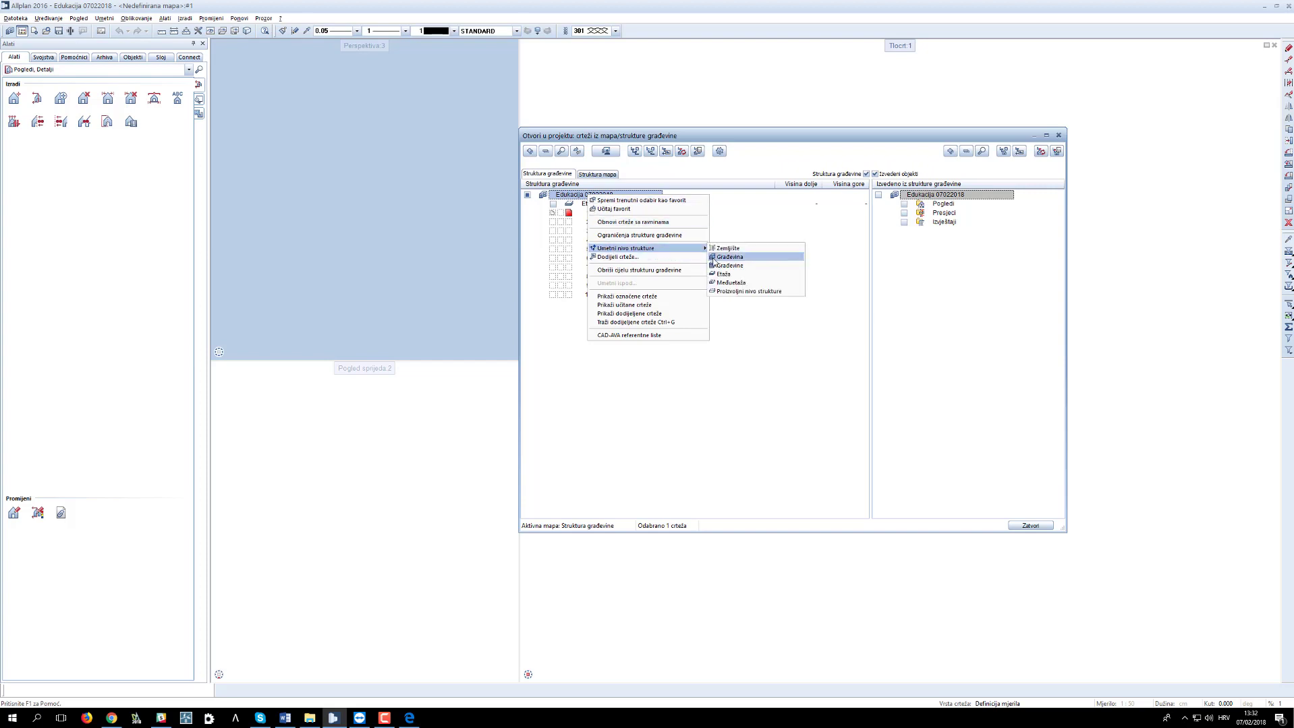
{"action": "left_click", "coordinate": [721, 275]}
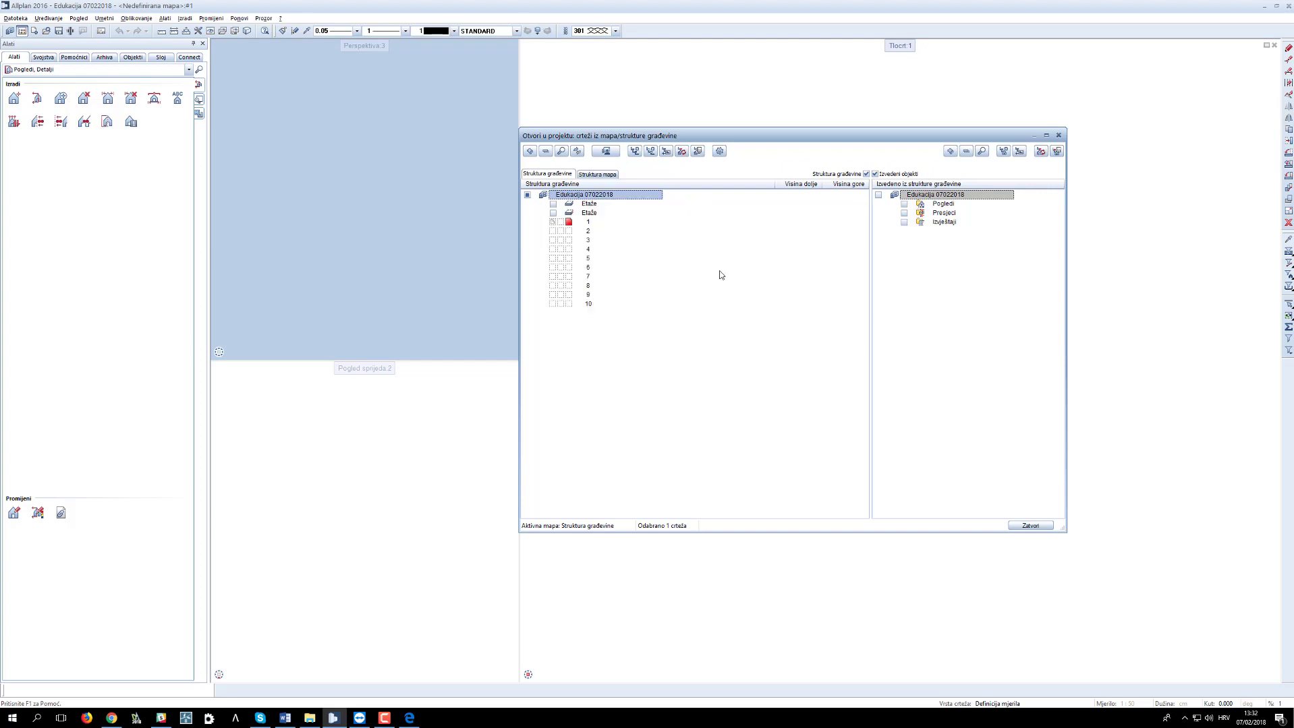
{"action": "right_click", "coordinate": [610, 200]}
{"action": "mouse_move", "coordinate": [645, 253]}
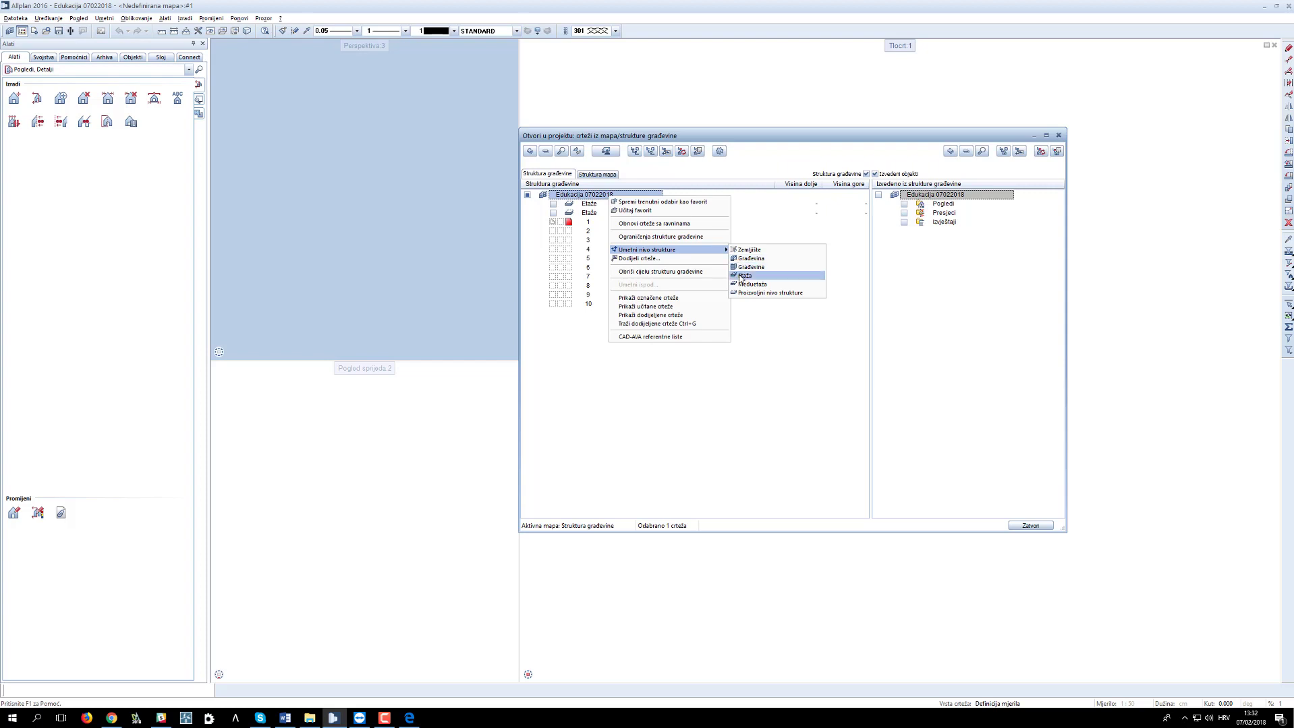
{"action": "left_click", "coordinate": [744, 275]}
{"action": "right_click", "coordinate": [610, 200]}
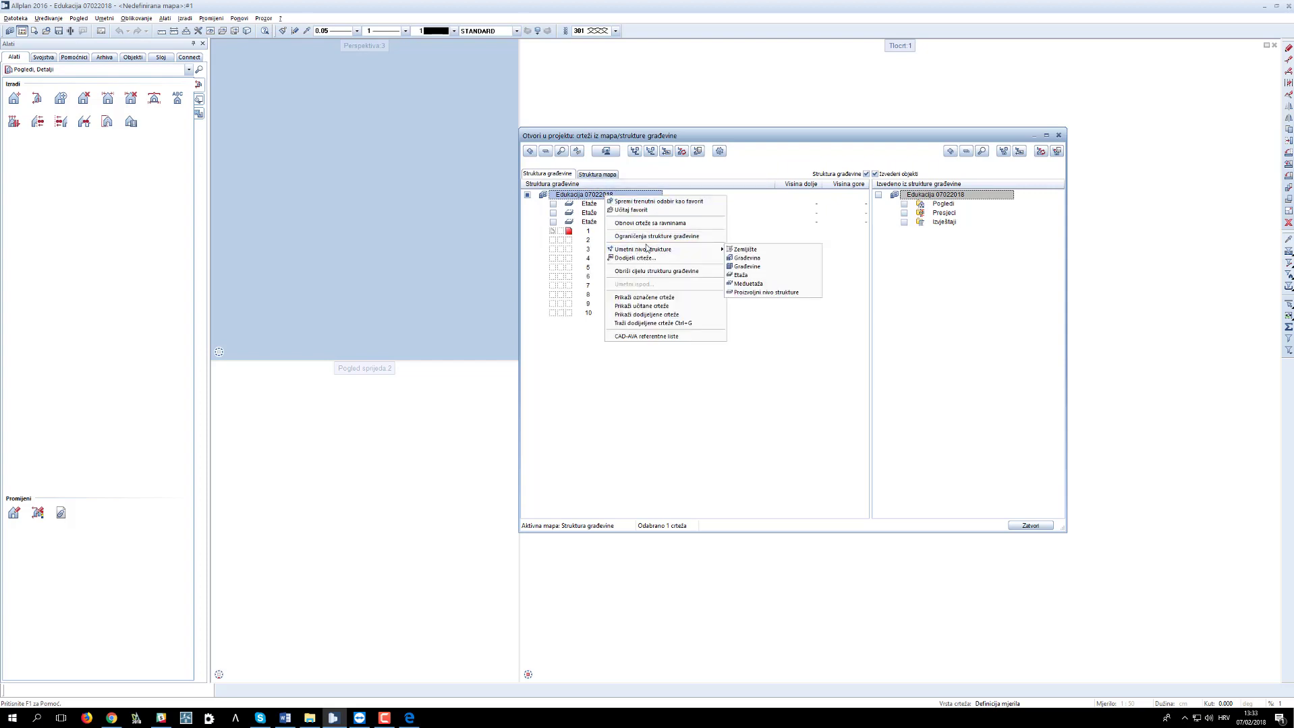
{"action": "mouse_move", "coordinate": [698, 250]}
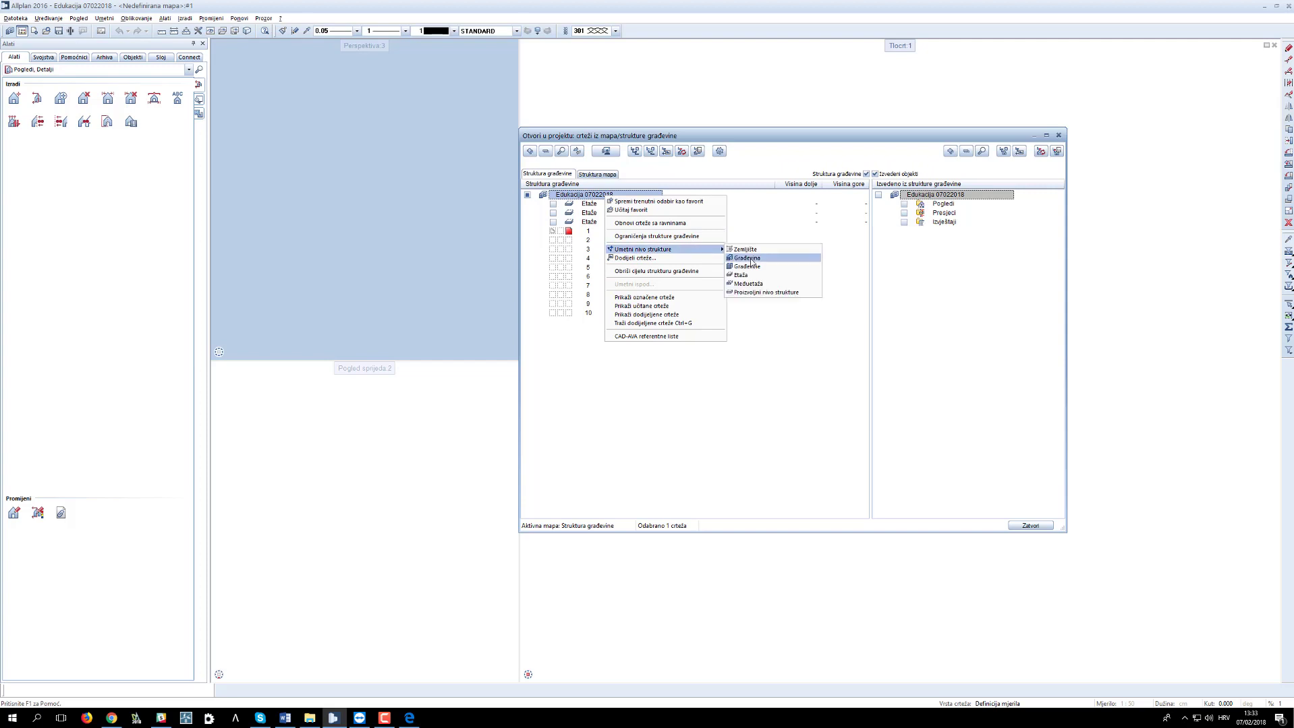
{"action": "left_click", "coordinate": [754, 276]}
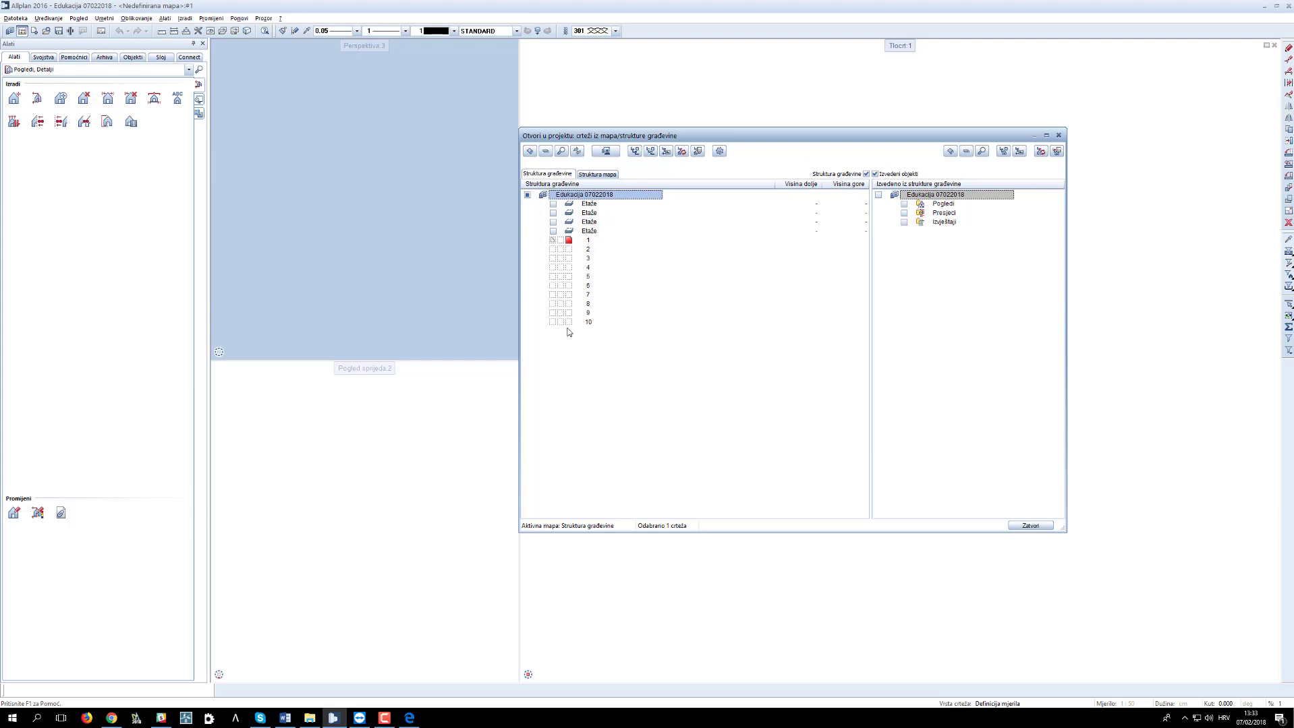
{"action": "right_click", "coordinate": [607, 195]}
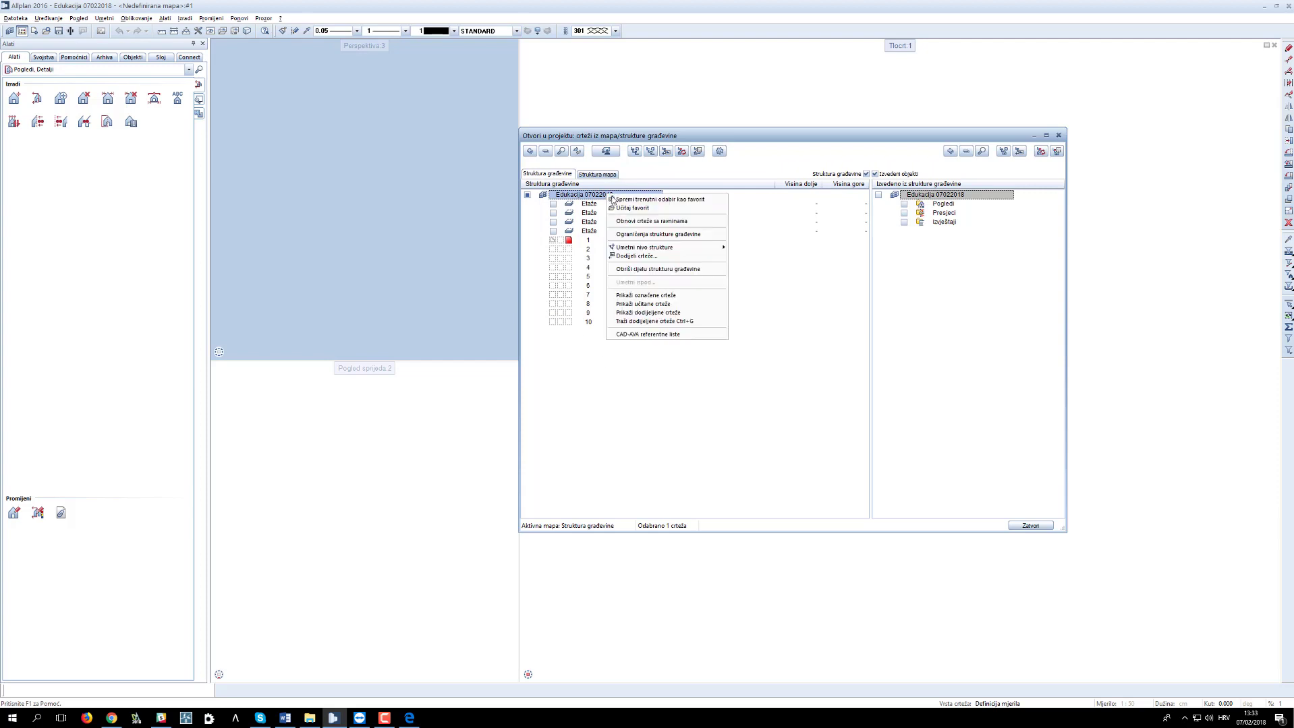
{"action": "mouse_move", "coordinate": [648, 247]}
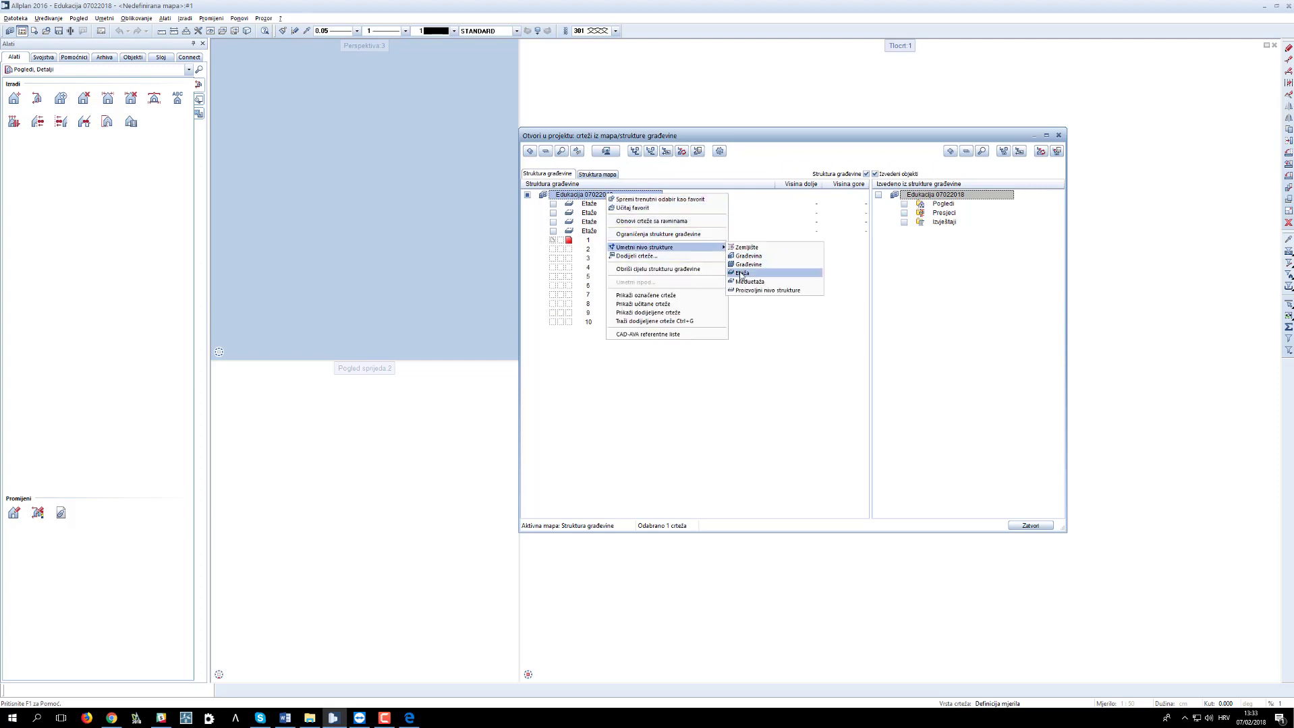
{"action": "left_click", "coordinate": [741, 273]}
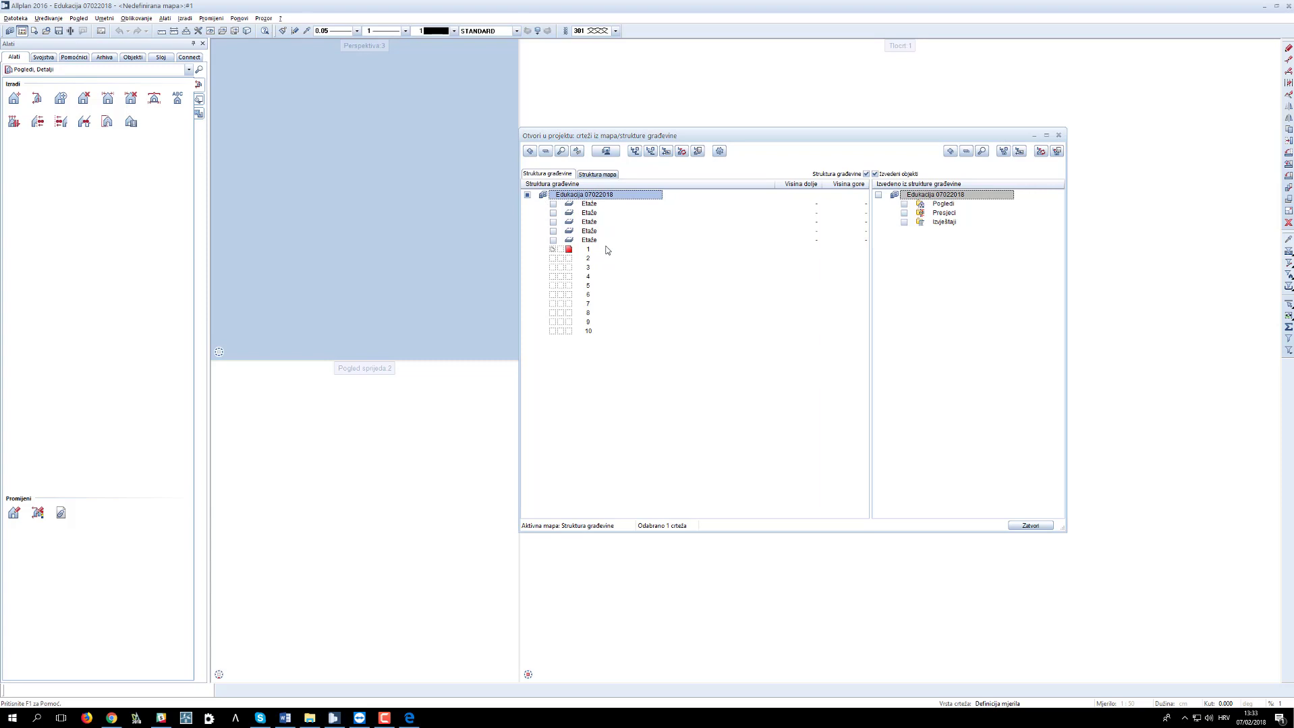
Step: Rename the first Etaže structure level under the project as Podloge
{"action": "left_click", "coordinate": [588, 204]}
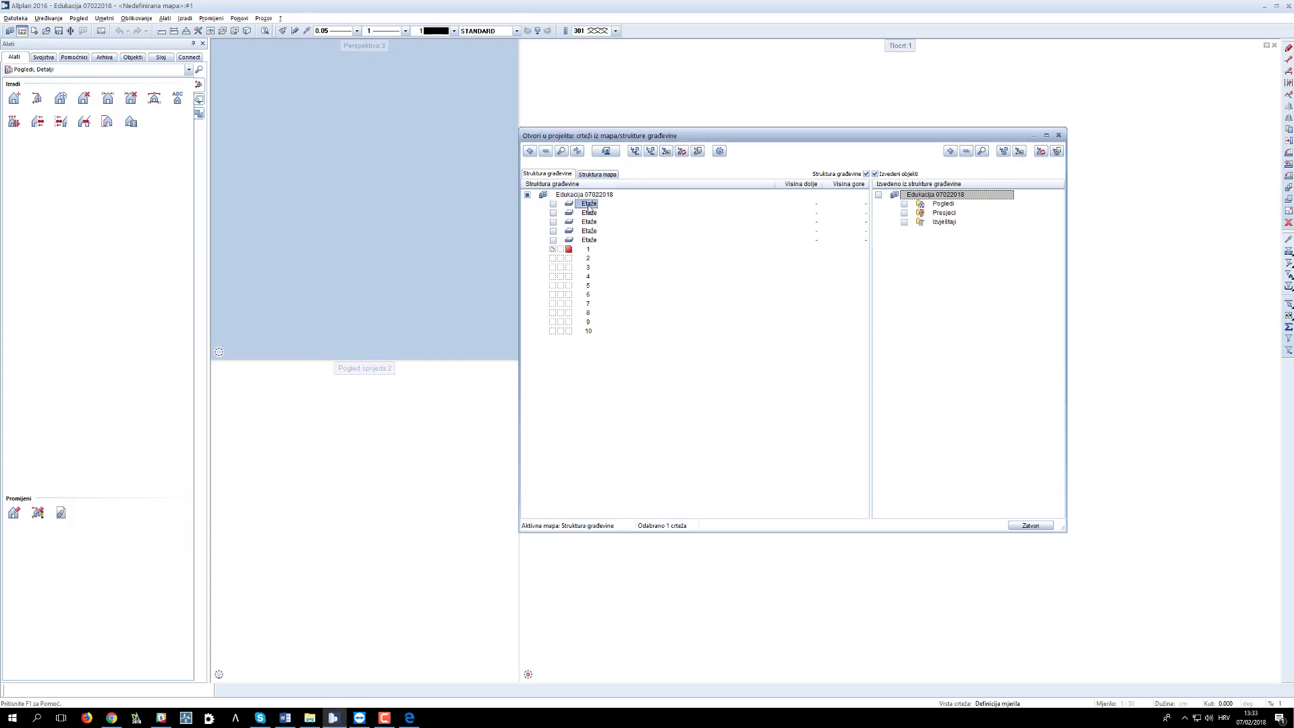
{"action": "right_click", "coordinate": [589, 208]}
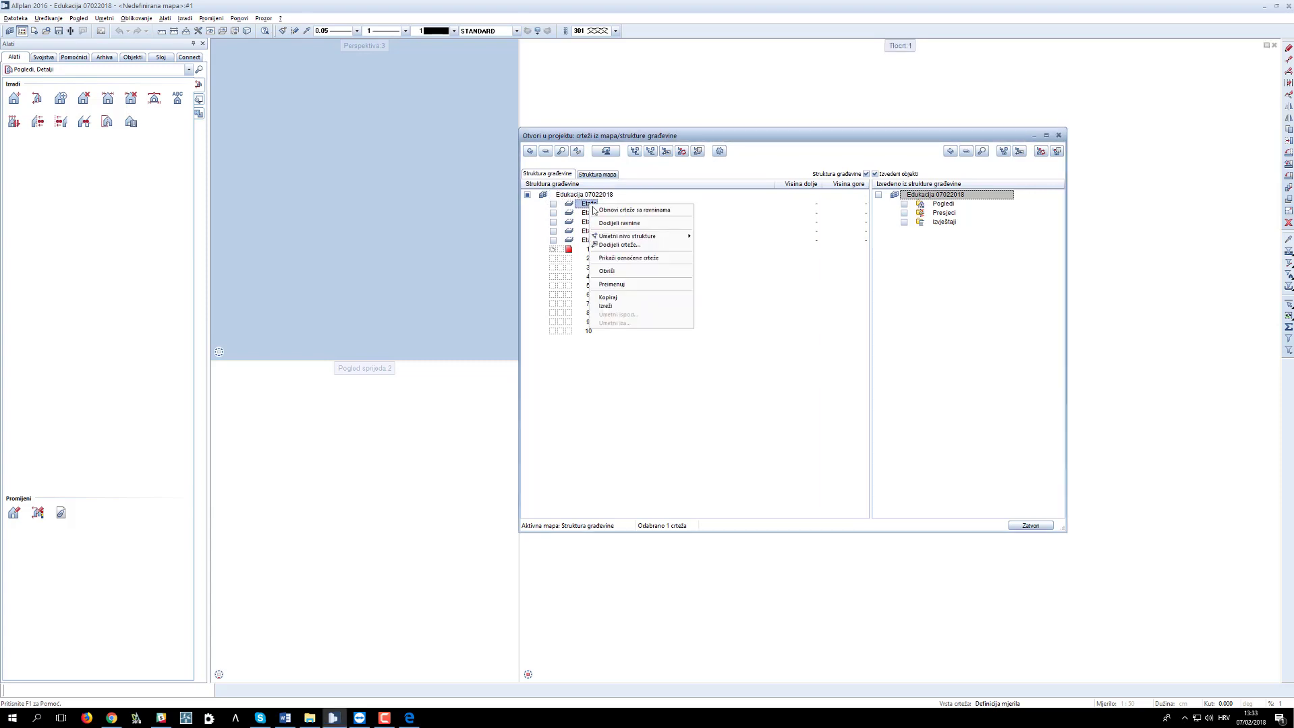
{"action": "left_click", "coordinate": [622, 285]}
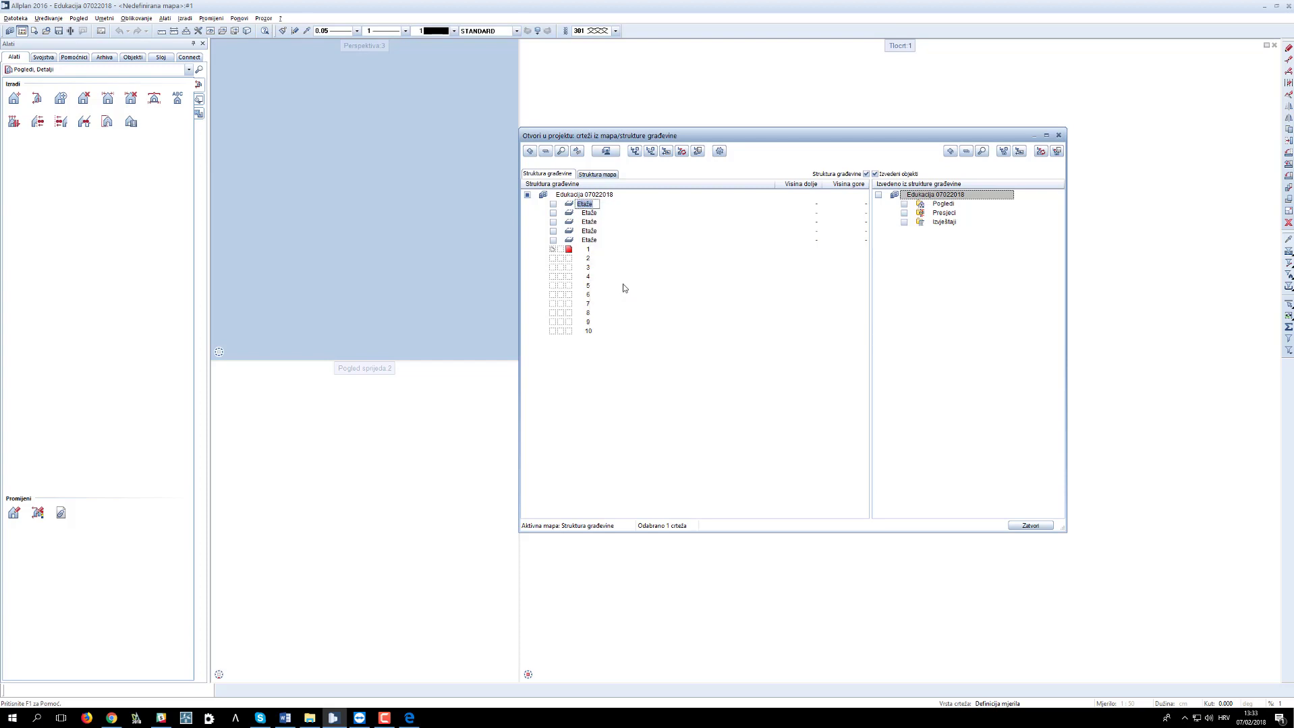
{"action": "type", "text": "Podloge"}
{"action": "key", "text": "Return"}
Step: Rename the second structure level, directly below Podloge, as Temelj
{"action": "left_click", "coordinate": [591, 215]}
{"action": "right_click", "coordinate": [591, 214]}
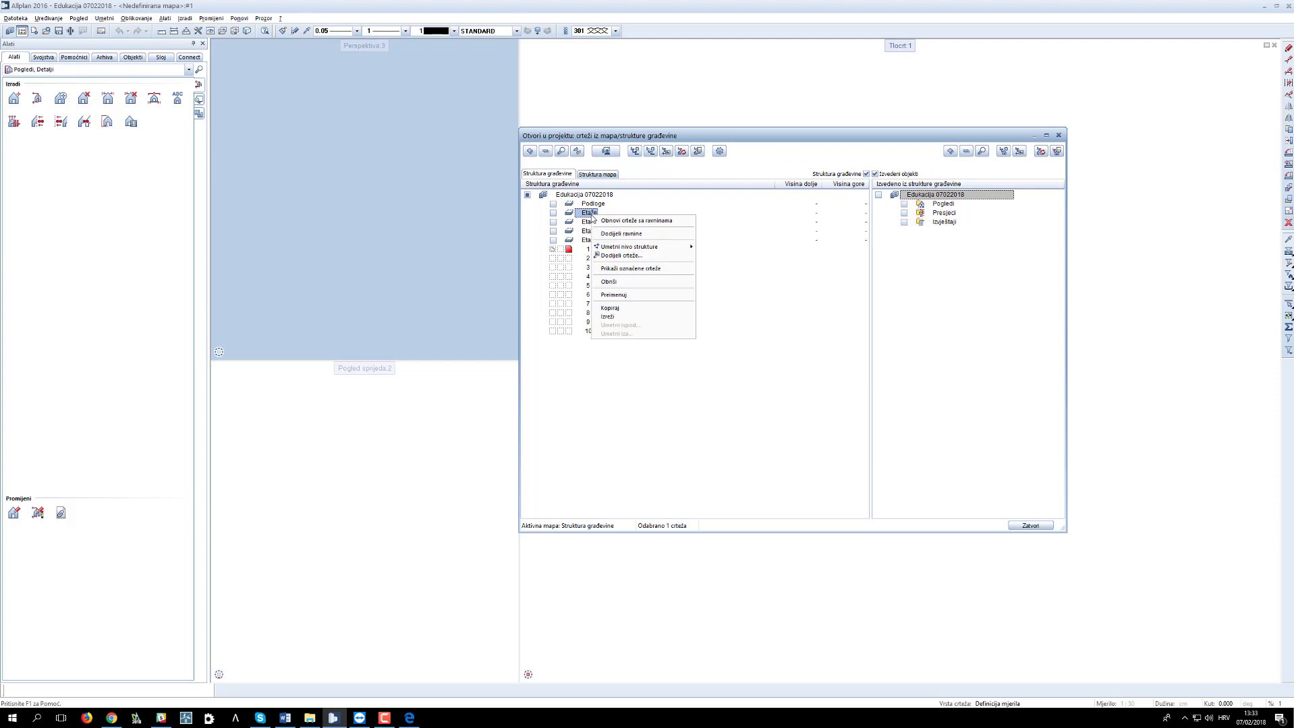
{"action": "left_click", "coordinate": [620, 295]}
{"action": "type", "text": "Temelj"}
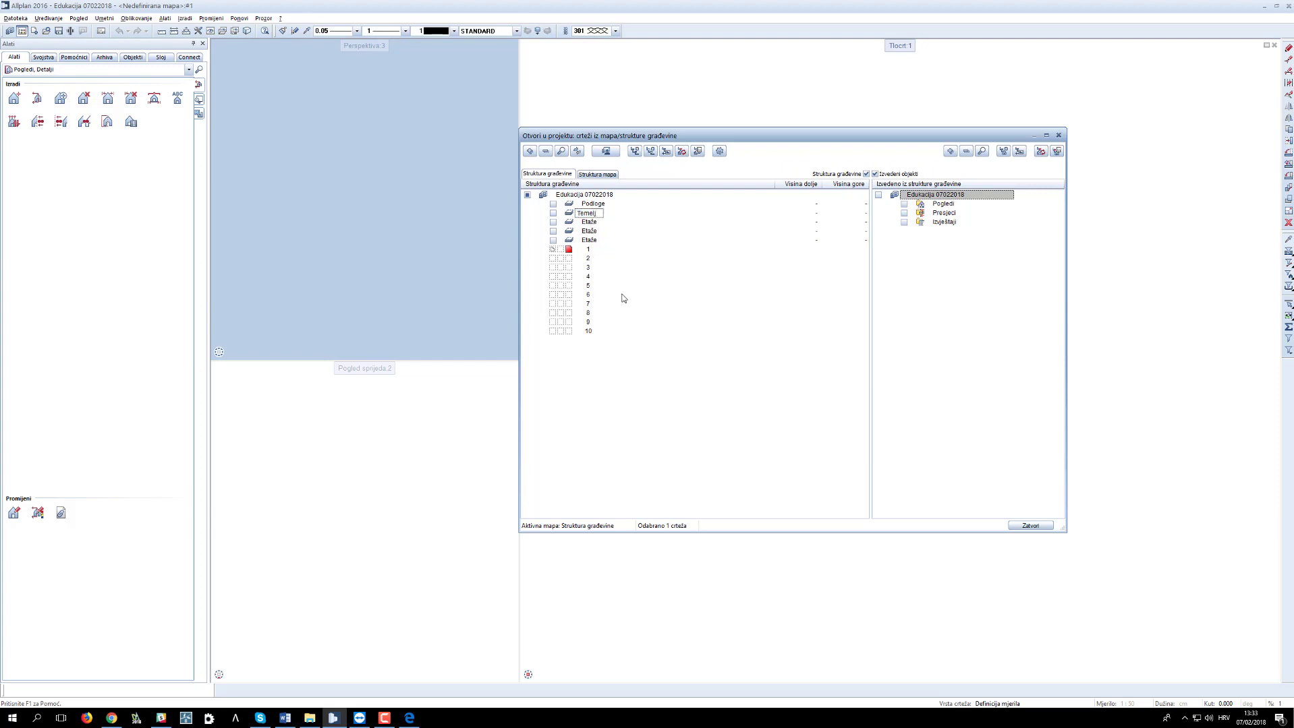
{"action": "key", "text": "Return"}
Step: Rename the third structure level, directly below Temelj, as Prizemlje
{"action": "left_click", "coordinate": [589, 223]}
{"action": "right_click", "coordinate": [592, 223]}
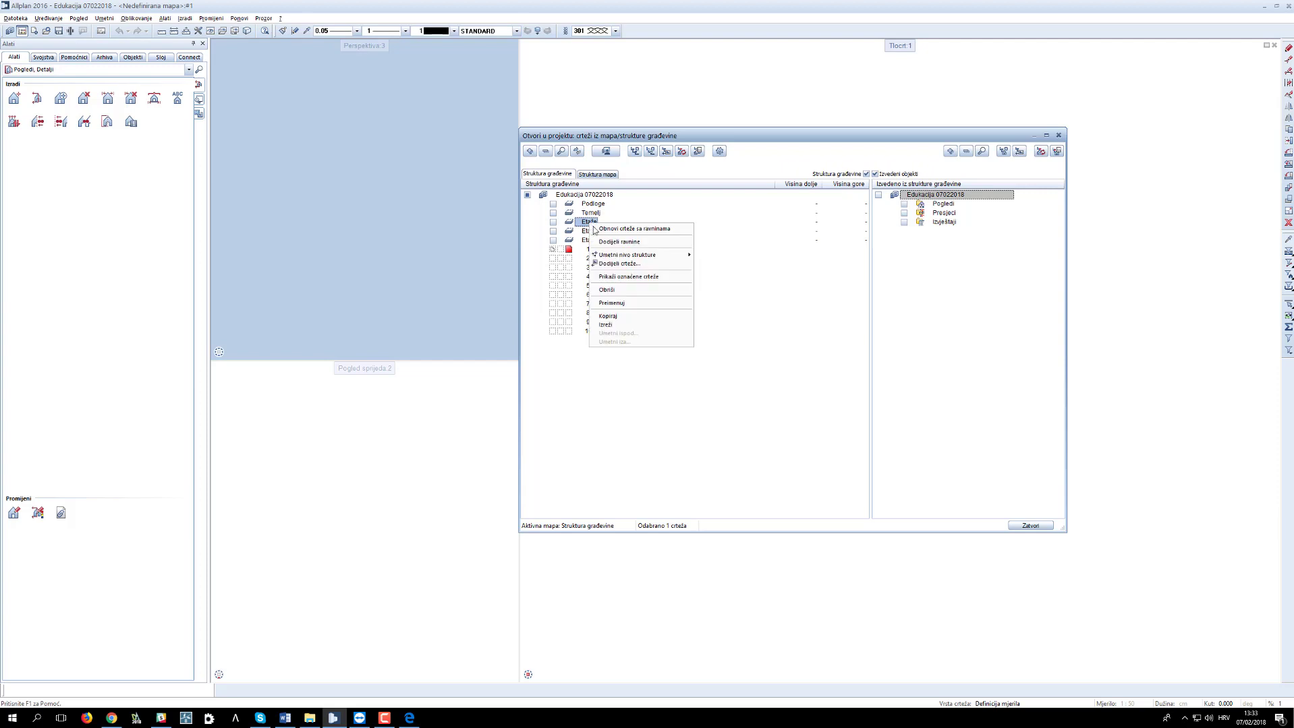
{"action": "left_click", "coordinate": [621, 303]}
{"action": "type", "text": "Prize"}
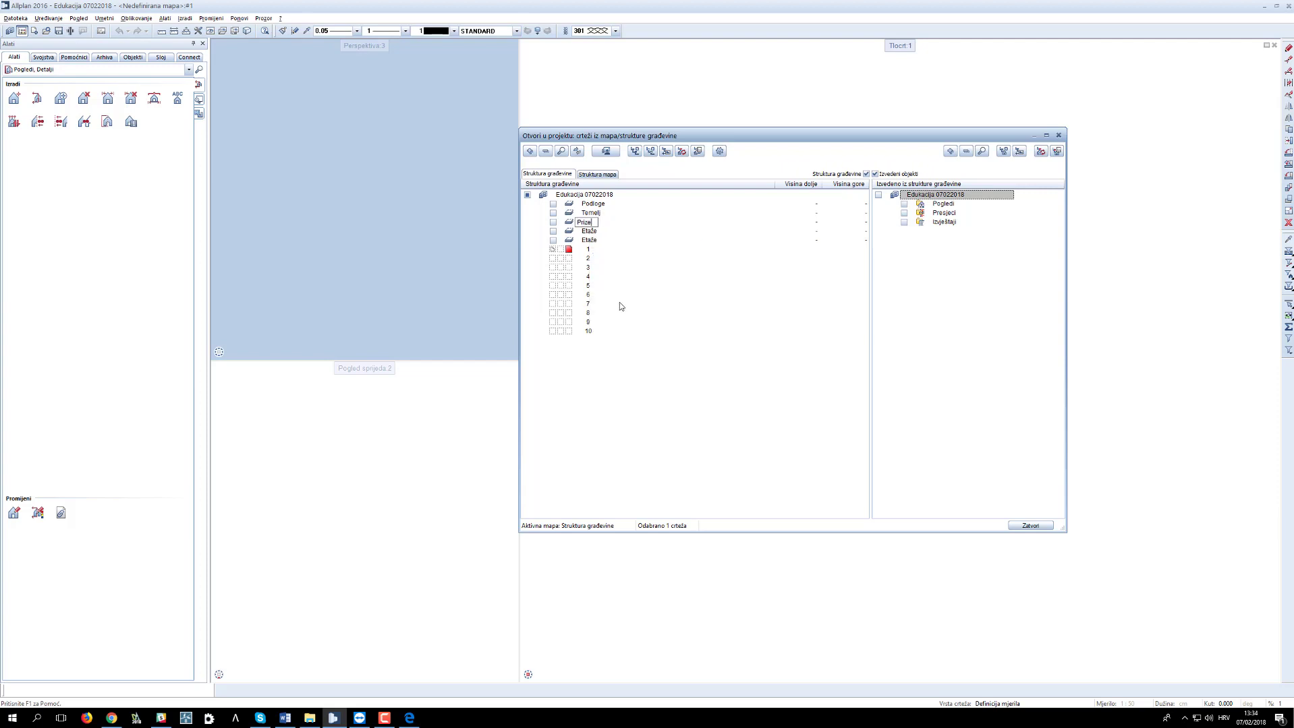
{"action": "type", "text": "mlje"}
{"action": "key", "text": "Return"}
Step: Rename the fourth structure level, directly below Prizemlje, as 1. kat
{"action": "left_click", "coordinate": [593, 232]}
{"action": "right_click", "coordinate": [595, 234]}
{"action": "left_click", "coordinate": [628, 310]}
{"action": "type", "text": "1. kat"}
Step: Rename the last remaining Etaže structure level, below 1. kat, as Potkrovlje
{"action": "left_click", "coordinate": [589, 240]}
{"action": "right_click", "coordinate": [589, 240]}
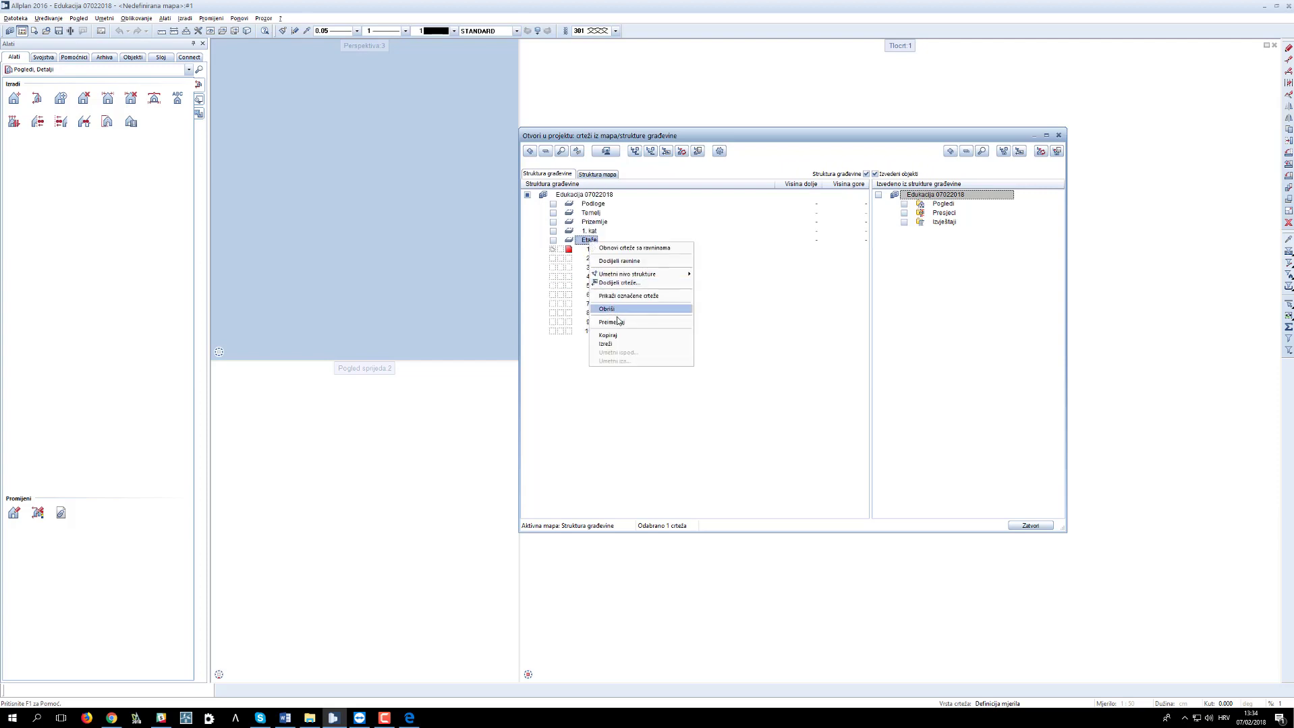
{"action": "left_click", "coordinate": [618, 326]}
{"action": "type", "text": "Potkrovl"}
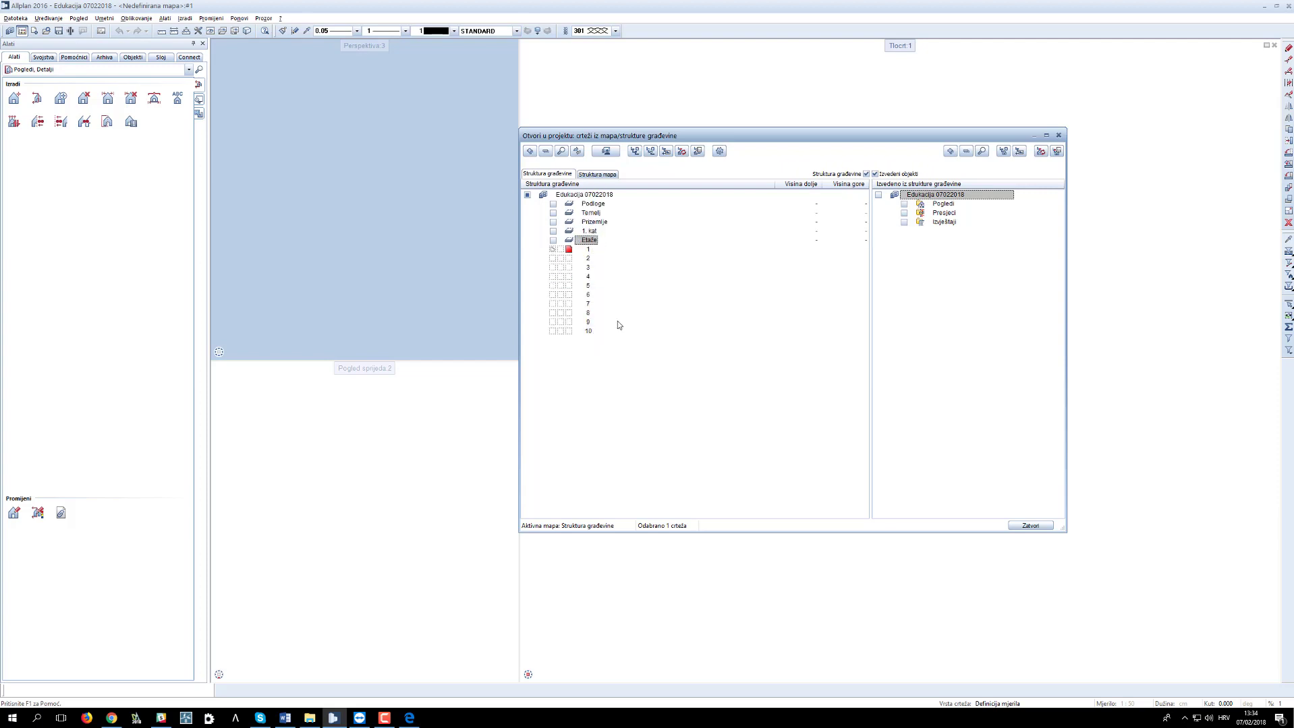
{"action": "type", "text": "je"}
{"action": "key", "text": "Return"}
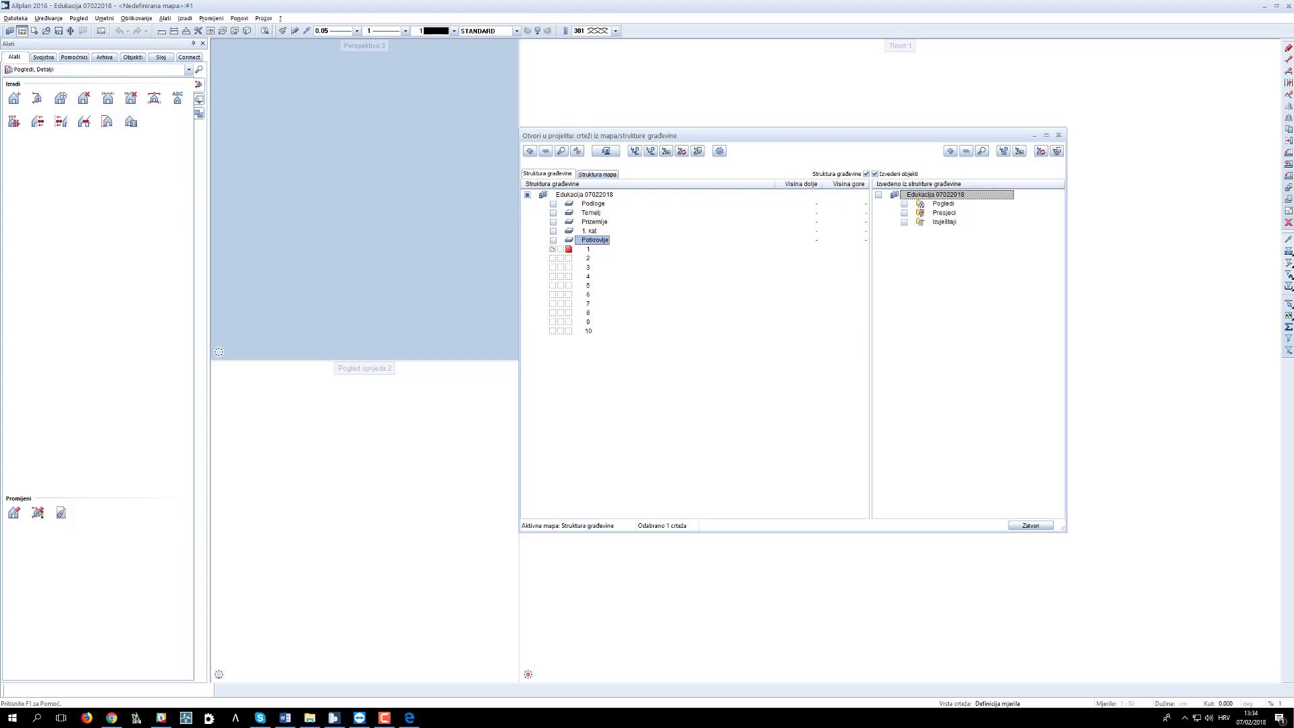
Step: Move drawings 1 to 10 together into the Podloge structure level
{"action": "left_click", "coordinate": [587, 250]}
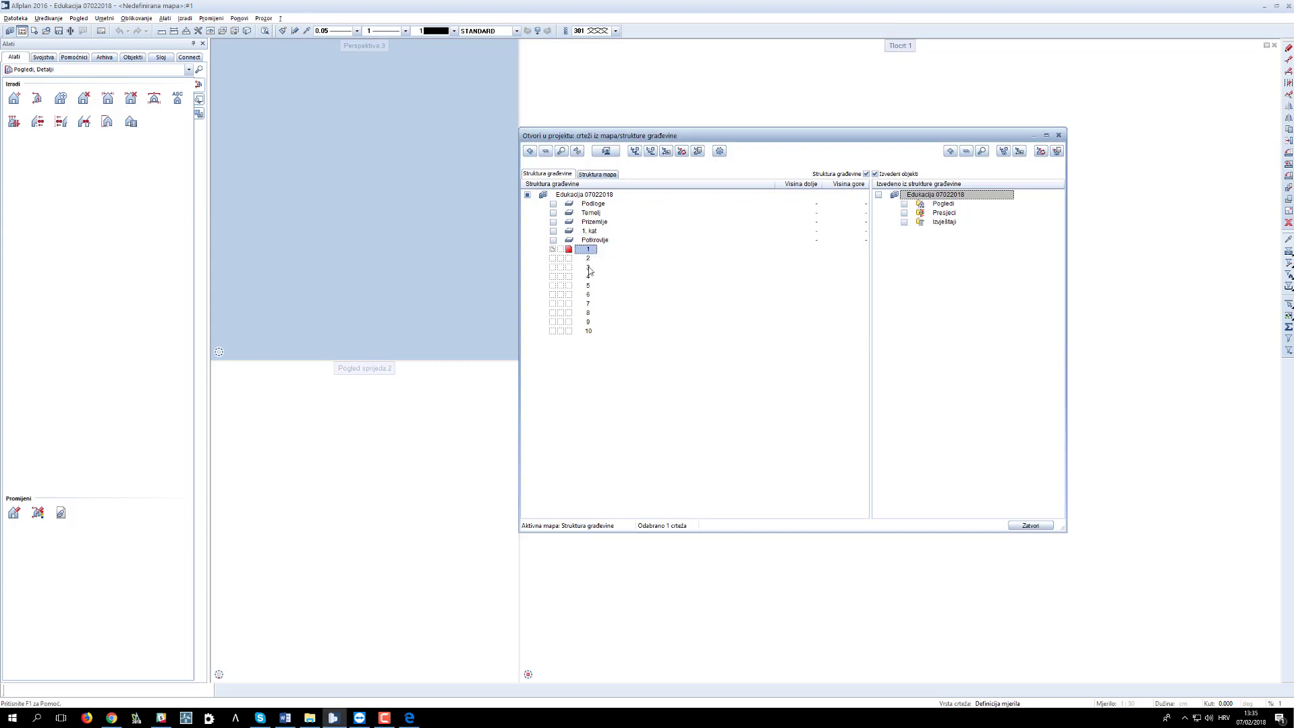
{"action": "left_click", "coordinate": [588, 331], "text": "shift"}
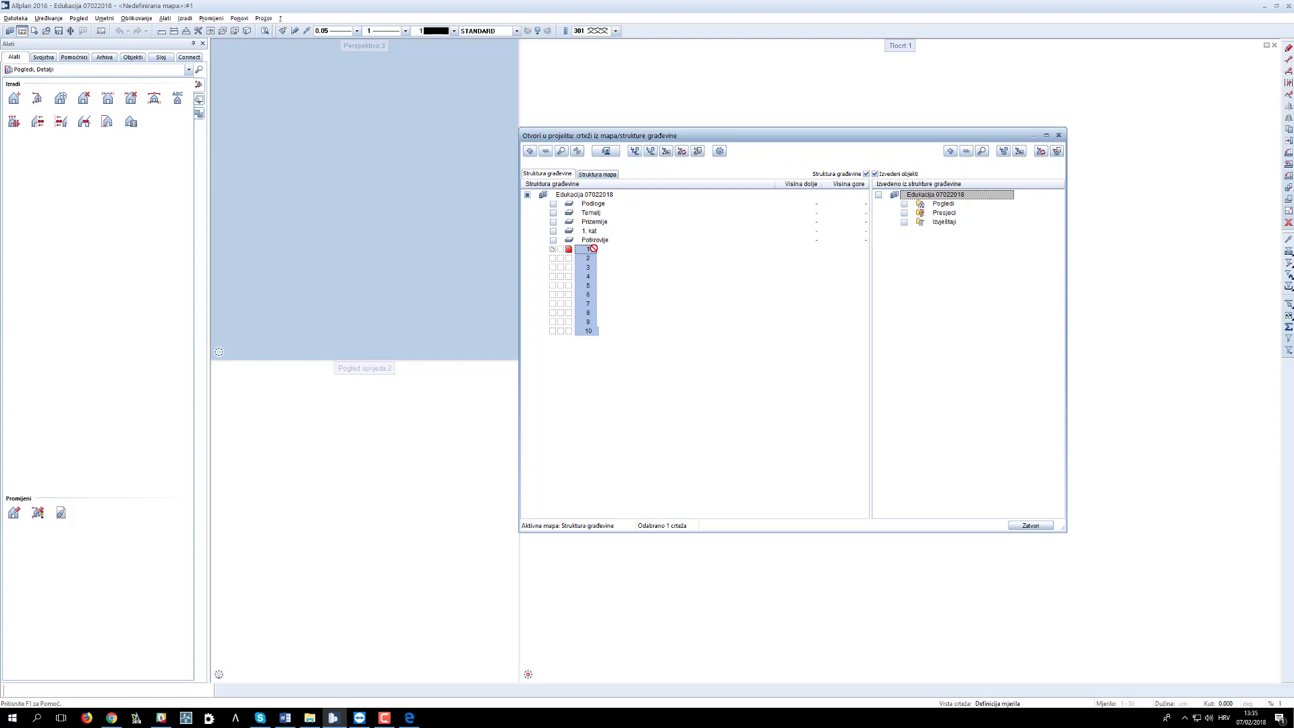
{"action": "left_click_drag", "start_coordinate": [590, 251], "coordinate": [596, 210]}
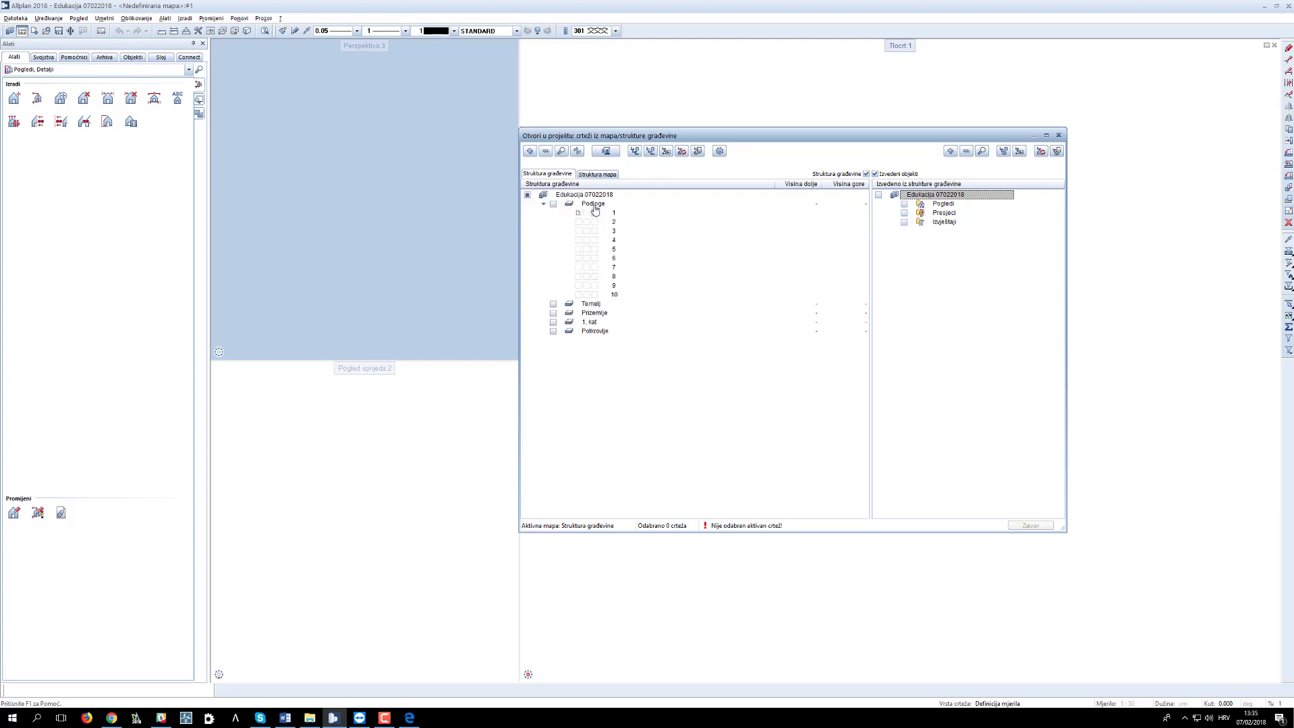
{"action": "left_click", "coordinate": [594, 213]}
Step: Assign drawings 20-30 to the Temelj structure level
{"action": "left_click", "coordinate": [591, 305]}
{"action": "right_click", "coordinate": [589, 309]}
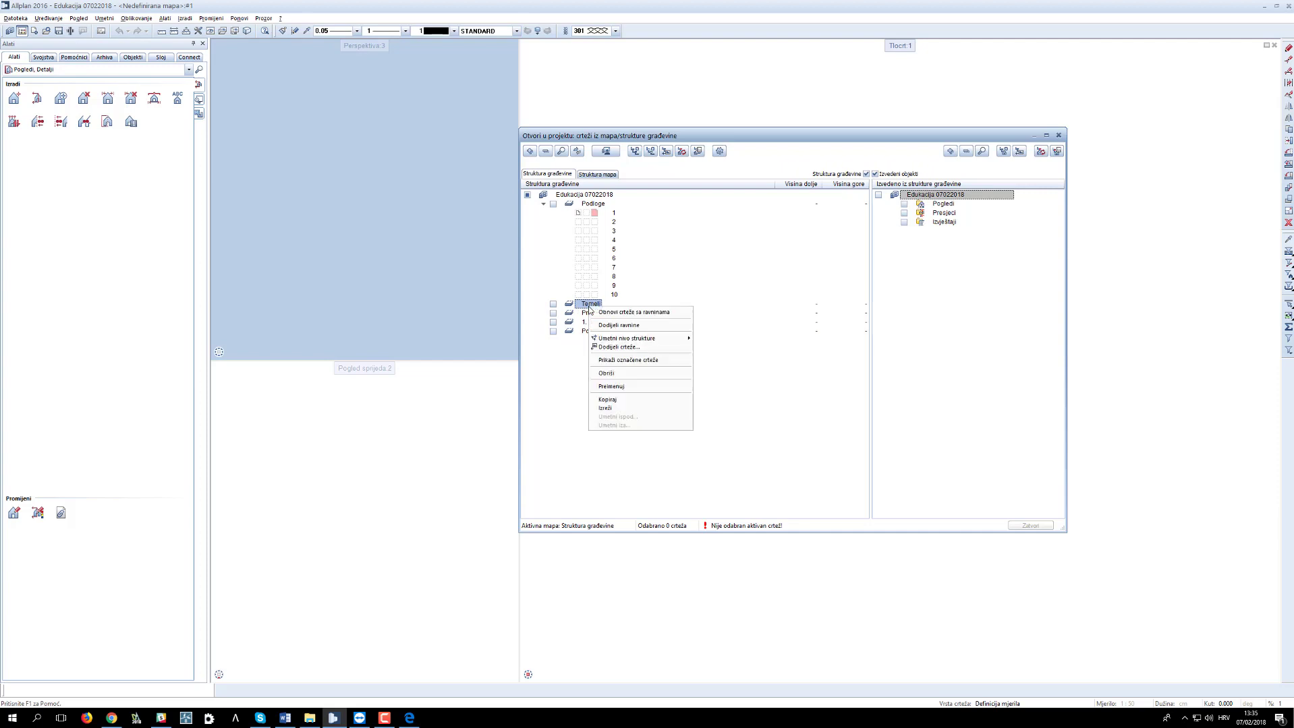
{"action": "left_click", "coordinate": [630, 348]}
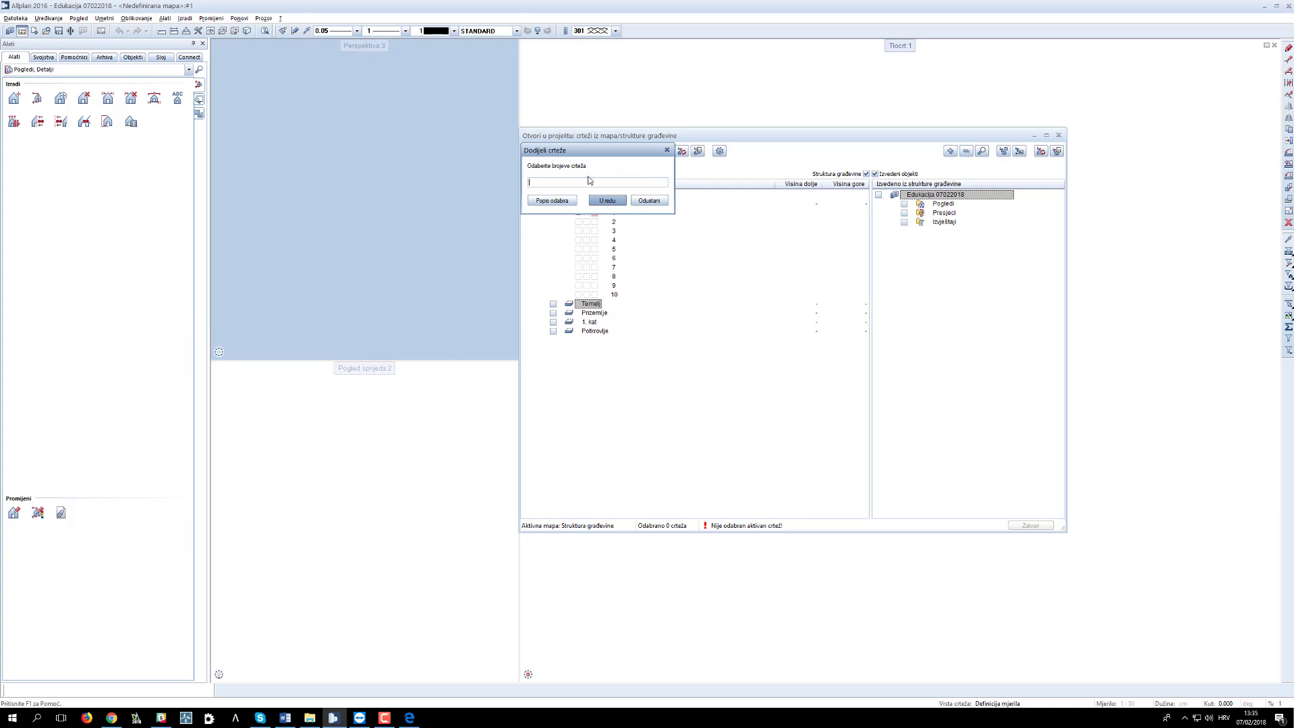
{"action": "left_click_drag", "start_coordinate": [616, 175], "coordinate": [719, 262]}
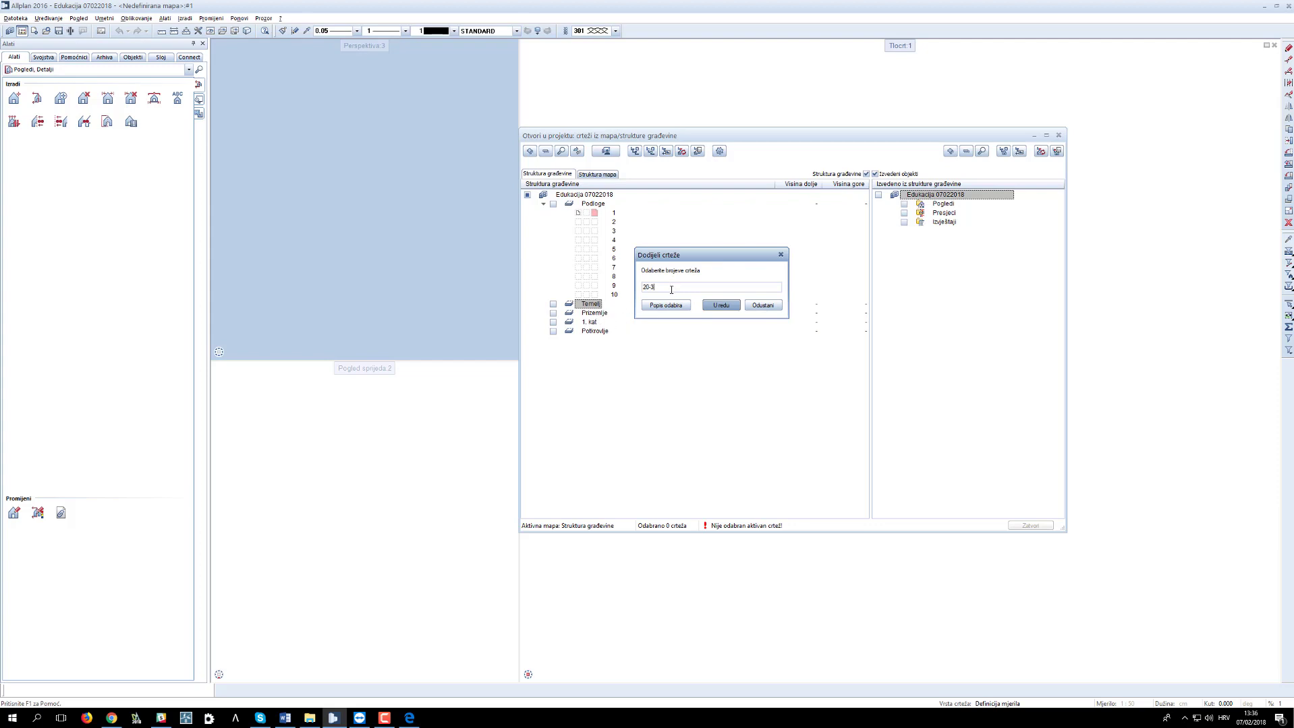
{"action": "left_click", "coordinate": [719, 304]}
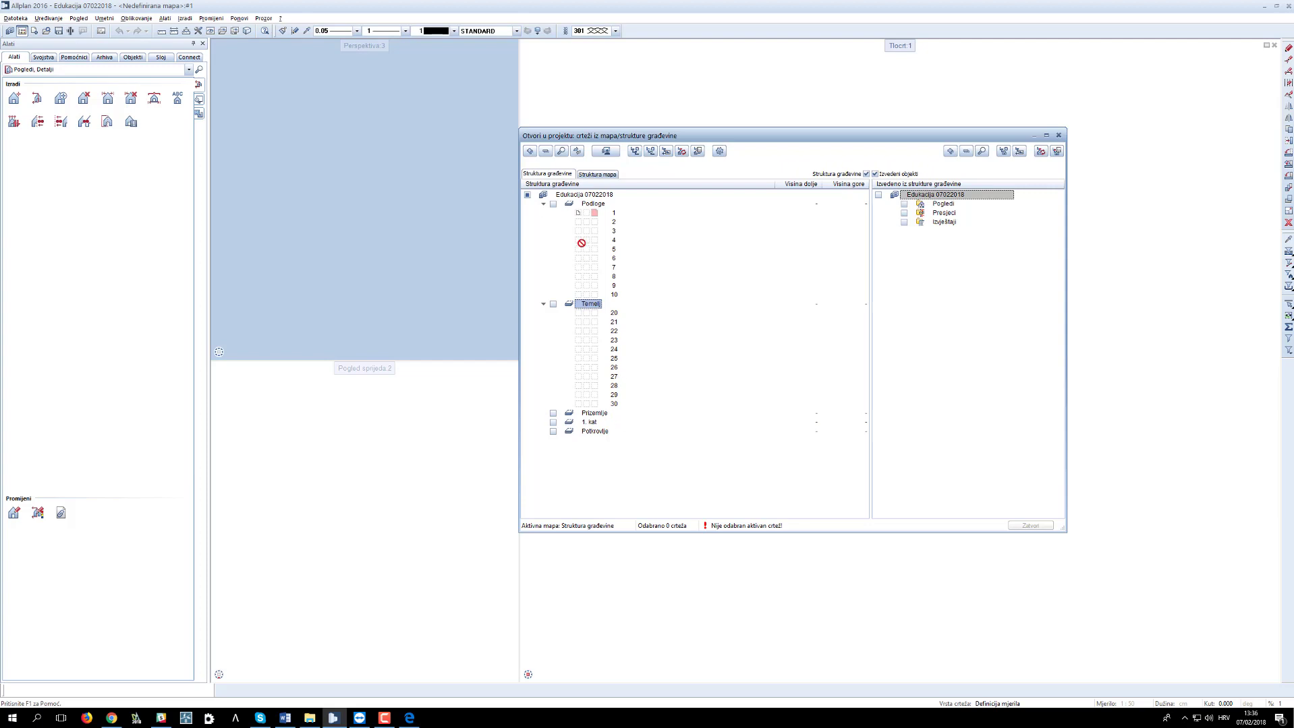
Step: Assign drawings 40-50 to the Prizemlje structure level
{"action": "left_click", "coordinate": [600, 414]}
{"action": "right_click", "coordinate": [601, 416]}
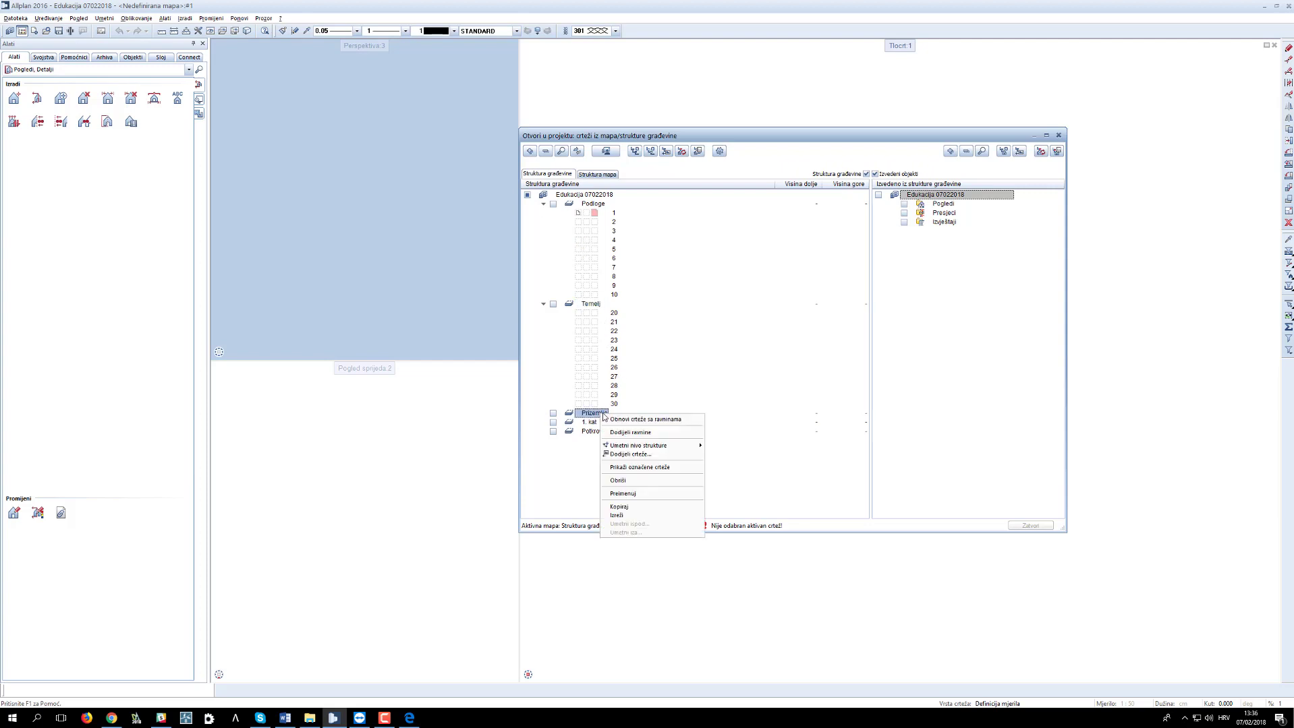
{"action": "left_click", "coordinate": [647, 455]}
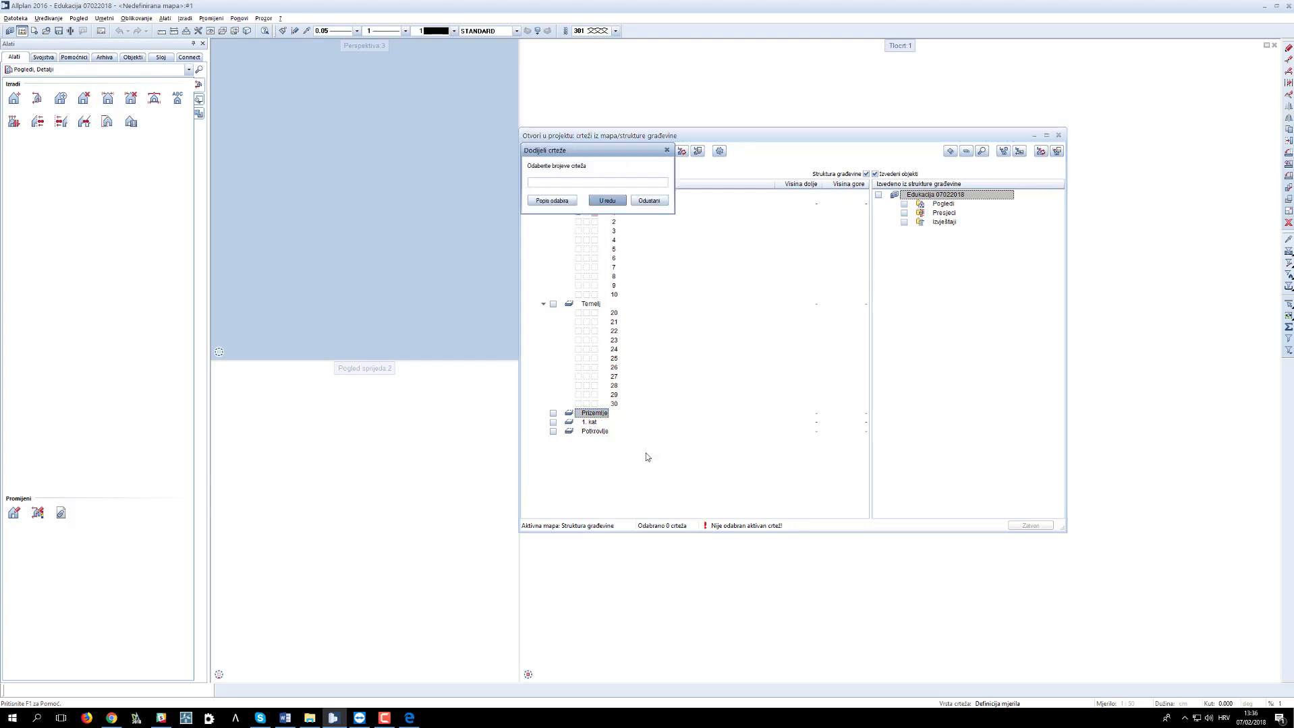
{"action": "type", "text": "40-50"}
{"action": "left_click", "coordinate": [607, 201]}
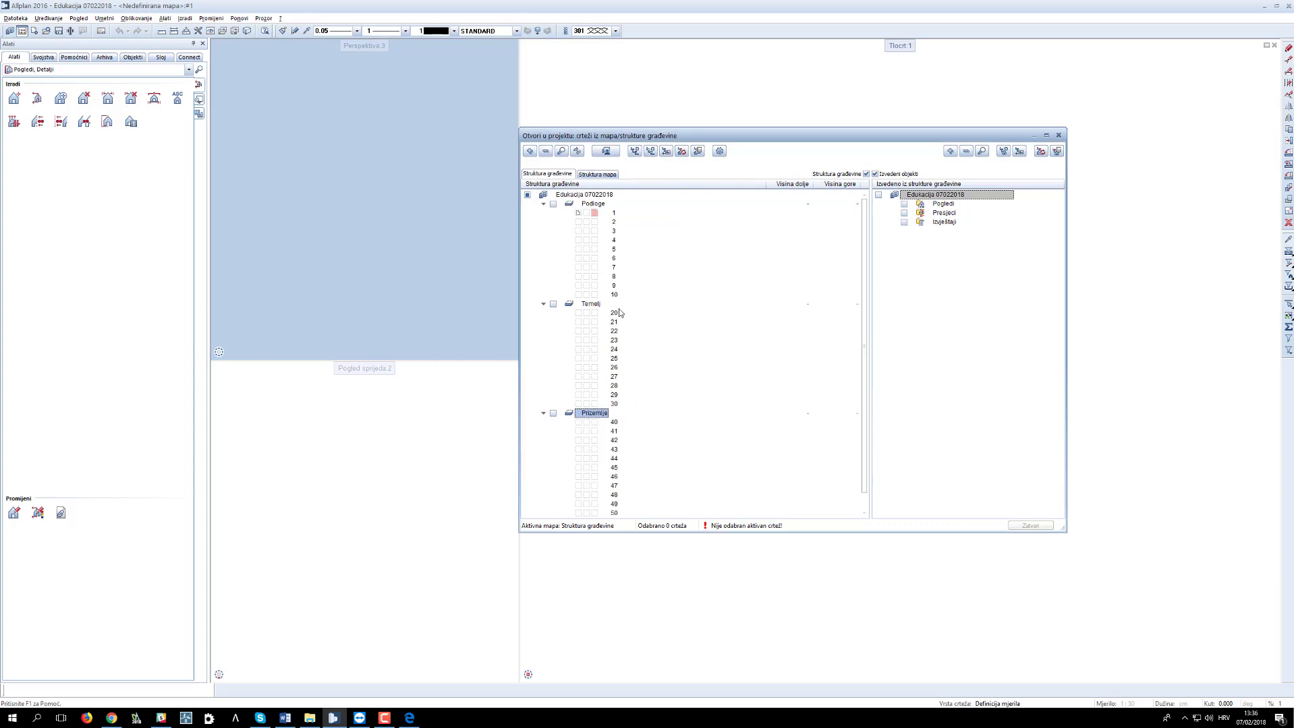
Step: Assign drawings 60-70 to the 1. kat structure level
{"action": "right_click", "coordinate": [590, 504]}
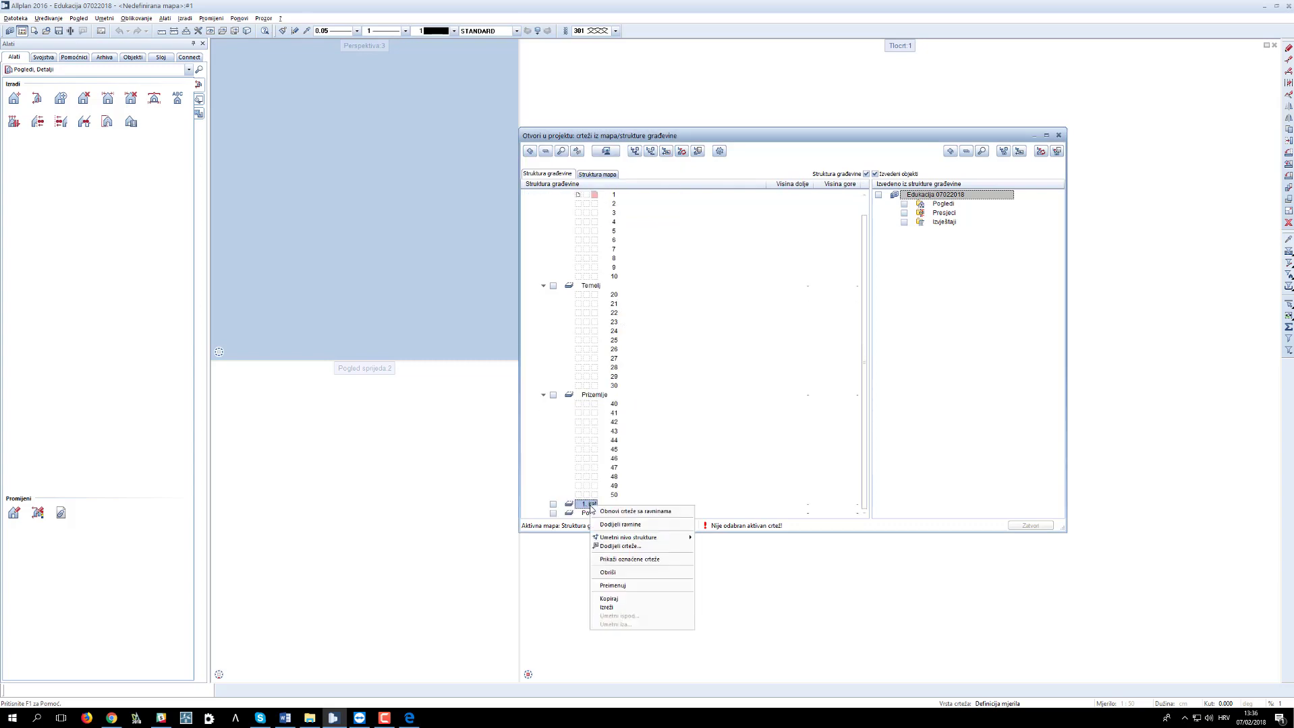
{"action": "left_click", "coordinate": [638, 547]}
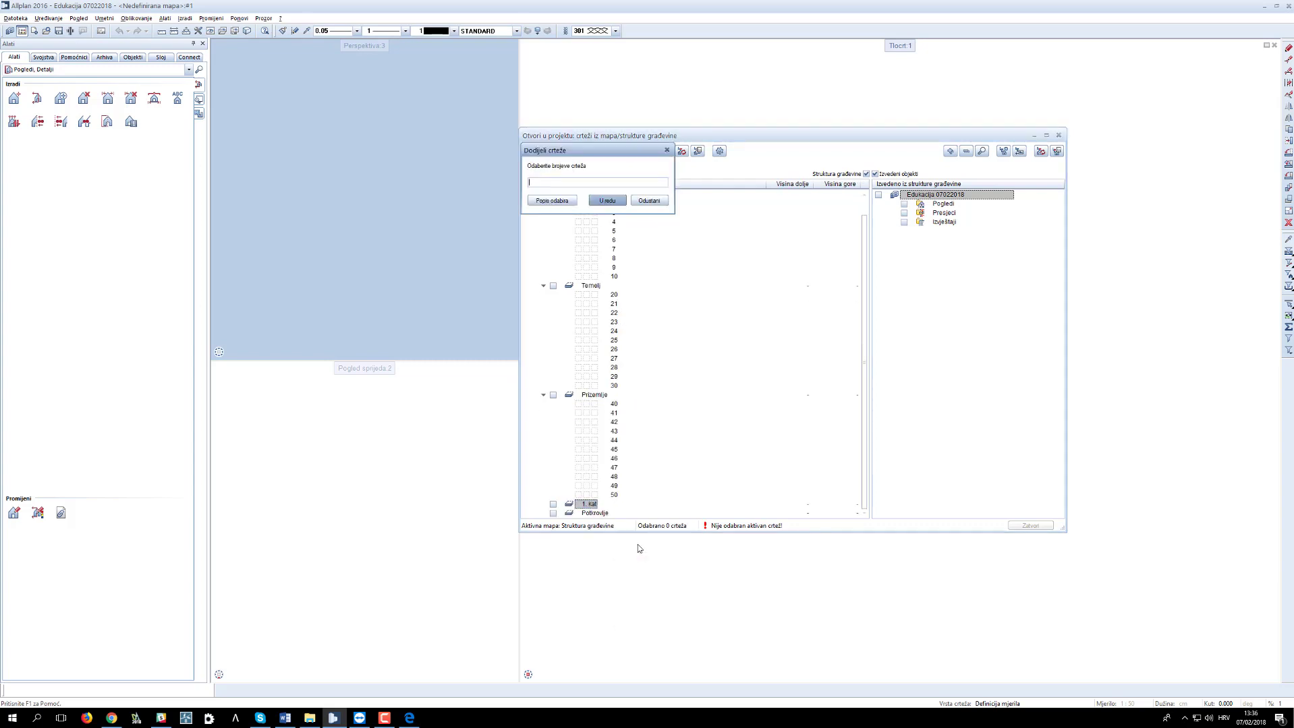
{"action": "type", "text": "60-70"}
{"action": "left_click", "coordinate": [607, 201]}
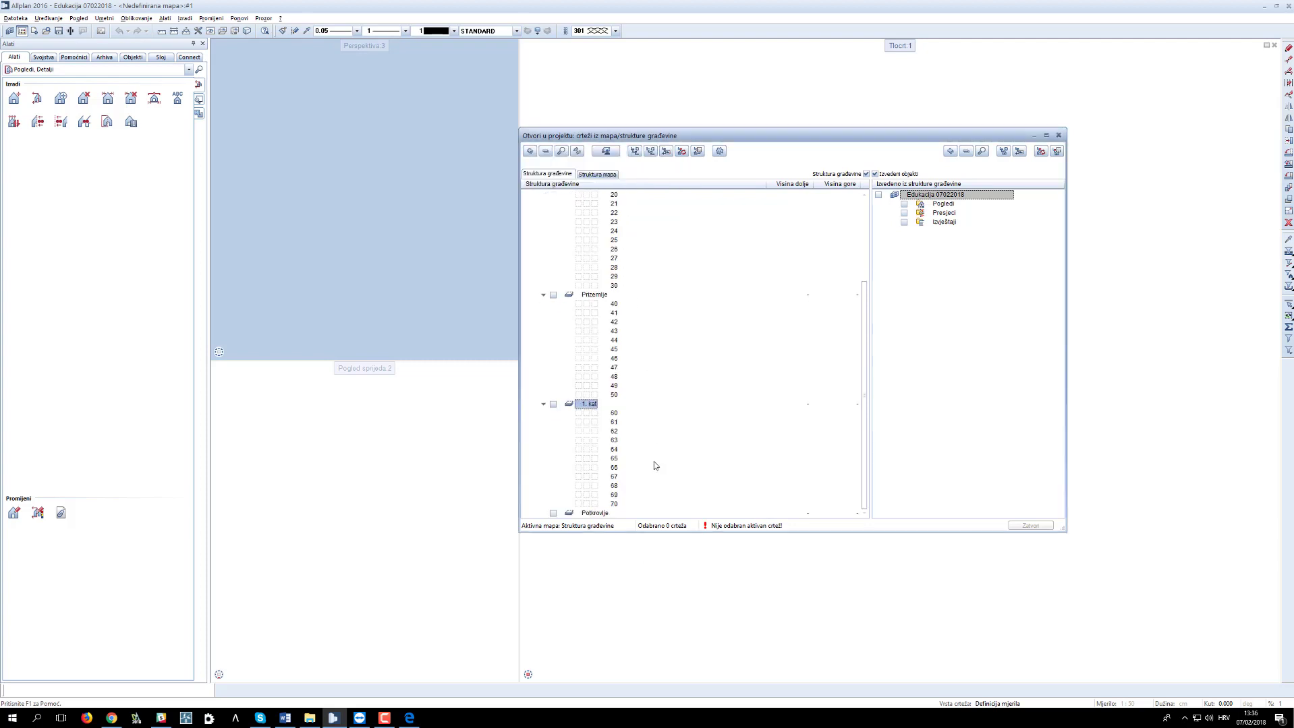
Step: Assign drawings 80-90 to the Potkrovlje structure level
{"action": "left_click", "coordinate": [601, 514]}
{"action": "right_click", "coordinate": [602, 517]}
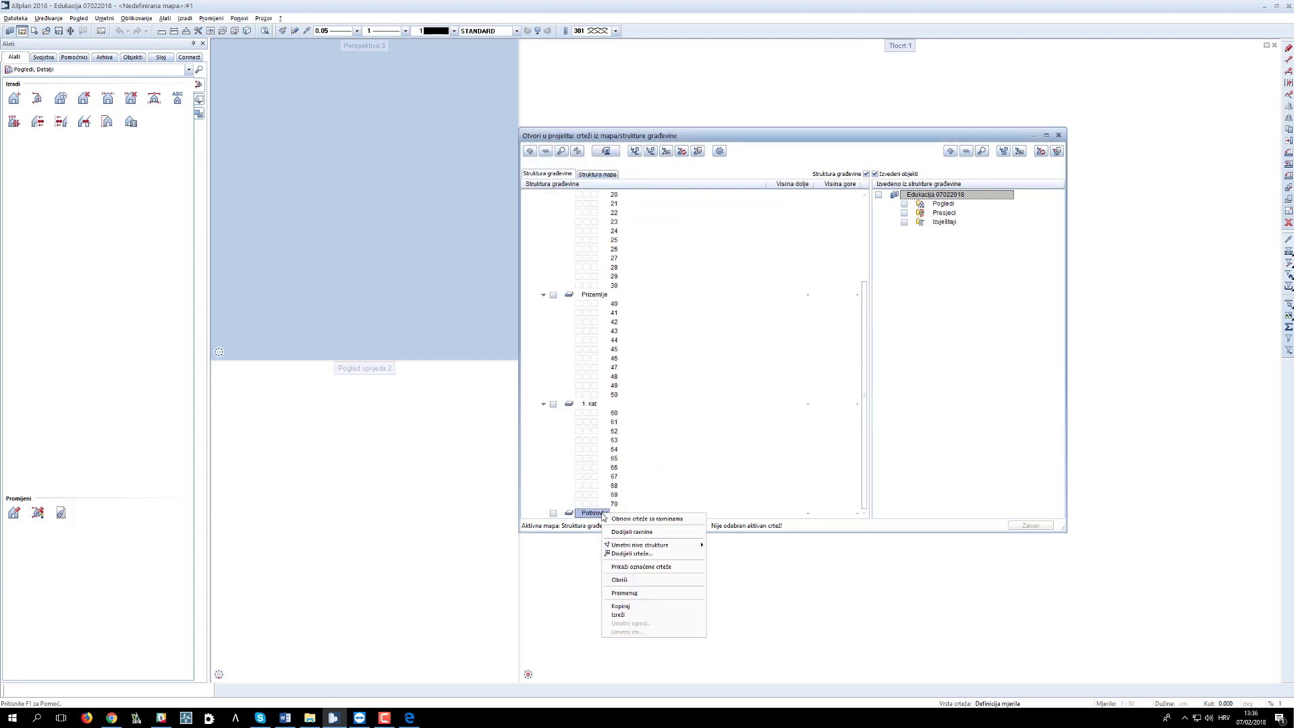
{"action": "left_click", "coordinate": [649, 554]}
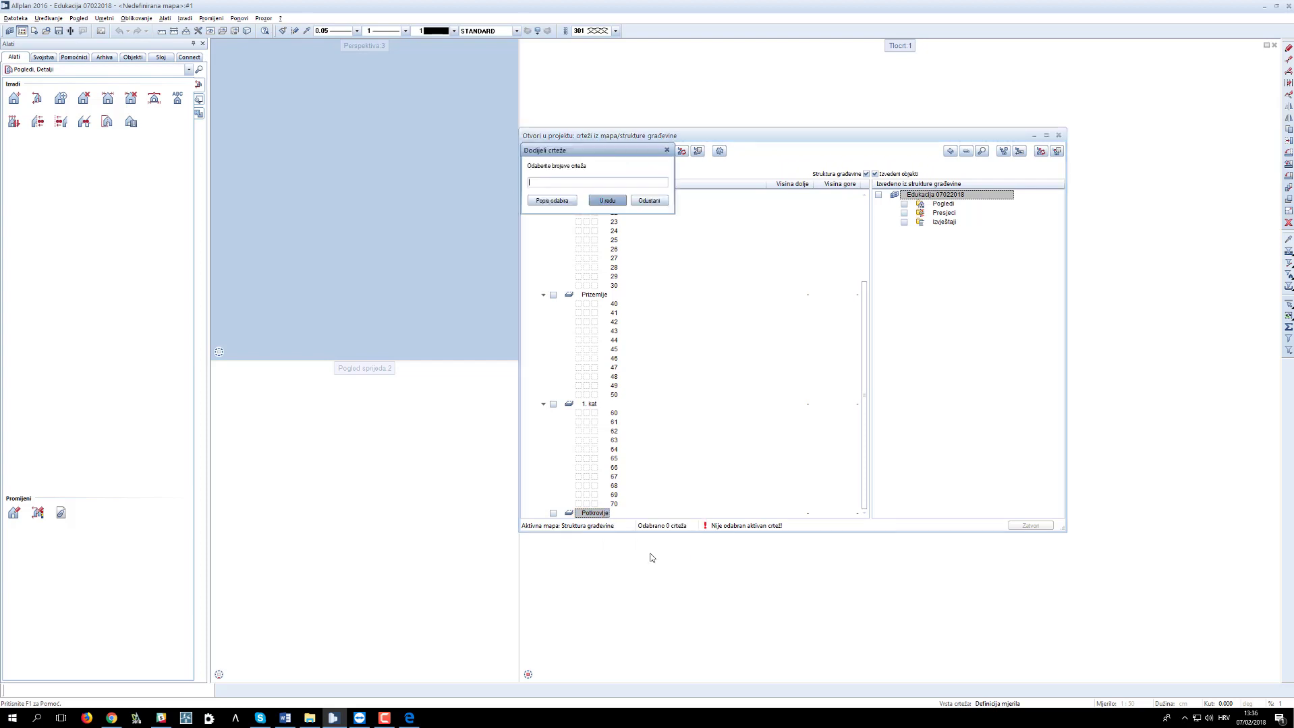
{"action": "type", "text": "80-90"}
{"action": "left_click", "coordinate": [606, 201]}
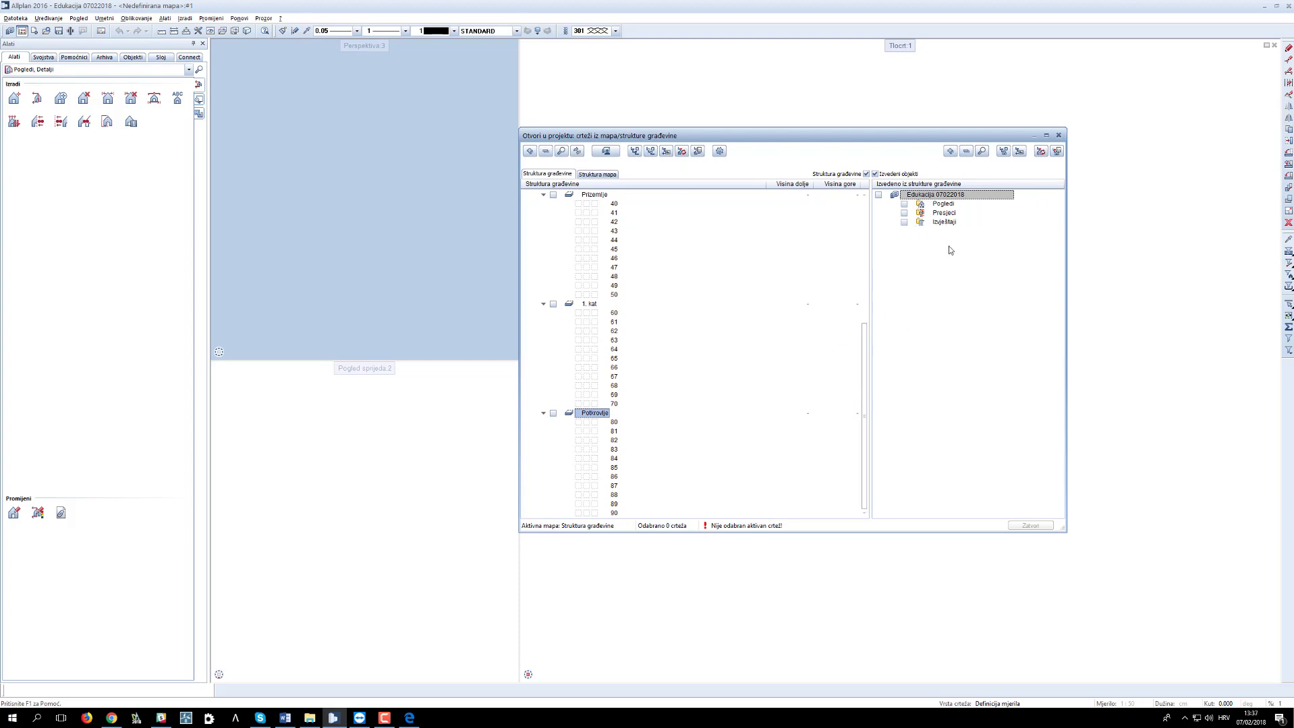
Step: Switch on the Podloge level and select drawings 20, 21 and 22 under Temelj for opening
{"action": "left_click_drag", "start_coordinate": [866, 353], "coordinate": [855, 211]}
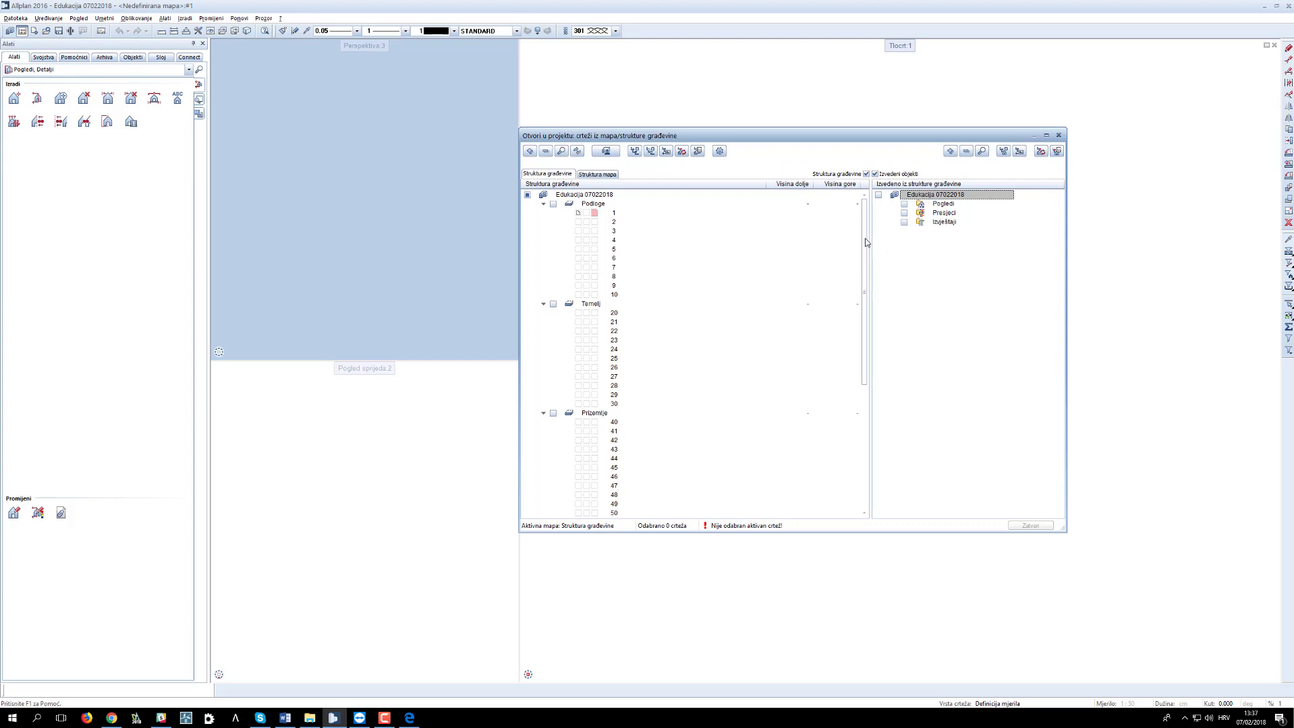
{"action": "left_click", "coordinate": [553, 206]}
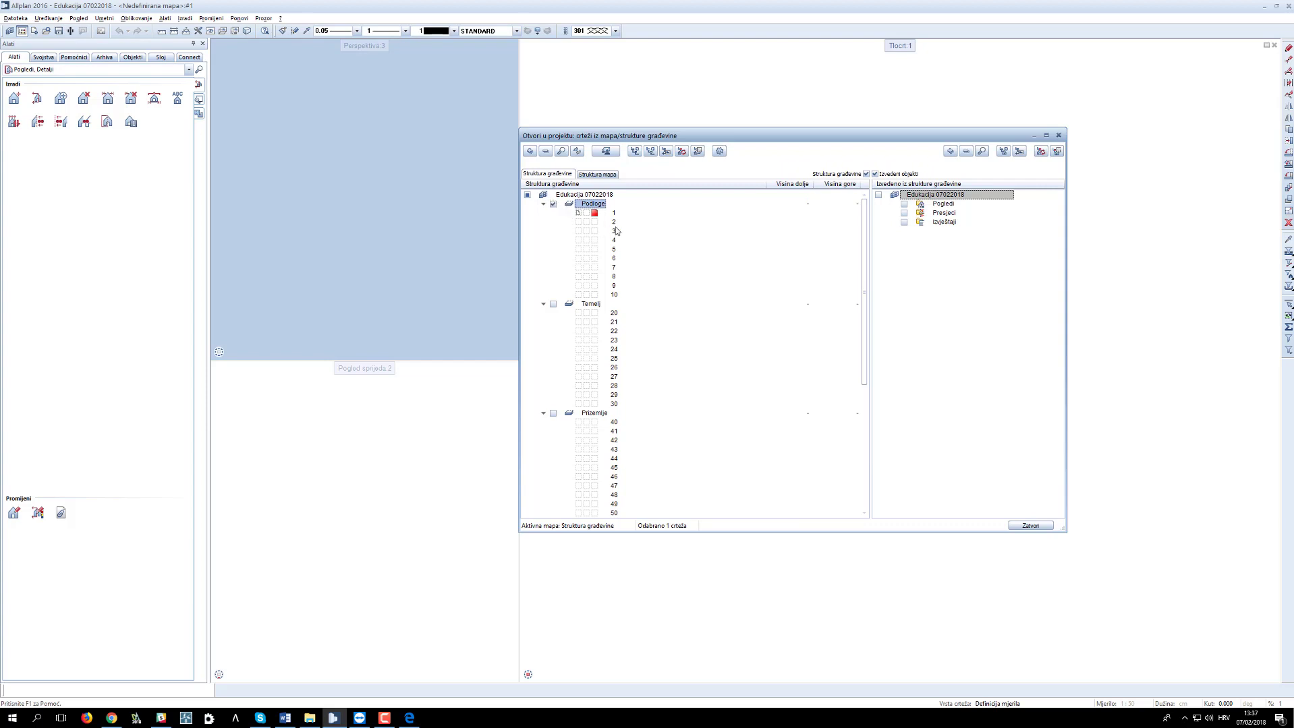
{"action": "left_click", "coordinate": [594, 313]}
{"action": "left_click", "coordinate": [586, 324]}
{"action": "left_click", "coordinate": [587, 331]}
Step: Leave the Temelj level switched off and make drawing 1 under Podloge the current drawing
{"action": "left_click", "coordinate": [553, 304]}
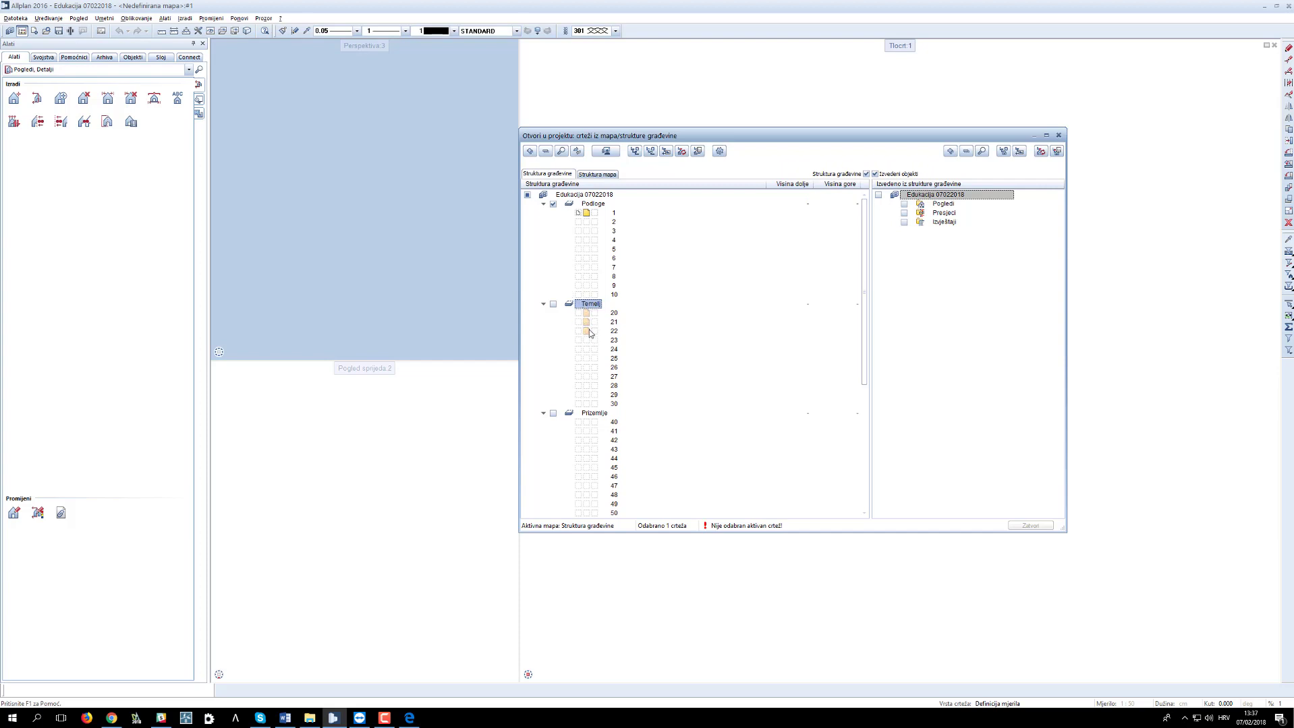
{"action": "left_click", "coordinate": [553, 305]}
{"action": "left_click", "coordinate": [595, 213]}
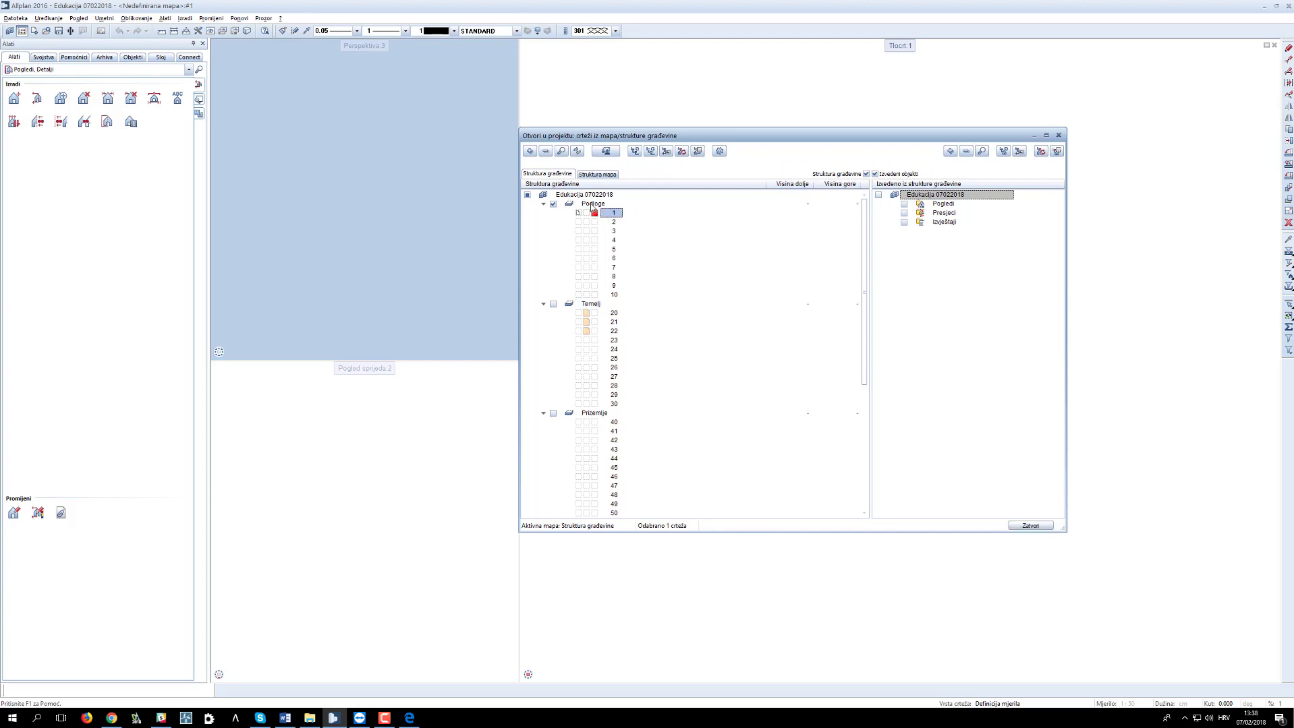
Step: Toggle drawing 1 under Podloge through its off and background states and back to current
{"action": "left_click_drag", "start_coordinate": [591, 205], "coordinate": [579, 217]}
{"action": "left_click_drag", "start_coordinate": [579, 216], "coordinate": [595, 214]}
{"action": "left_click", "coordinate": [595, 214]}
{"action": "left_click", "coordinate": [595, 214]}
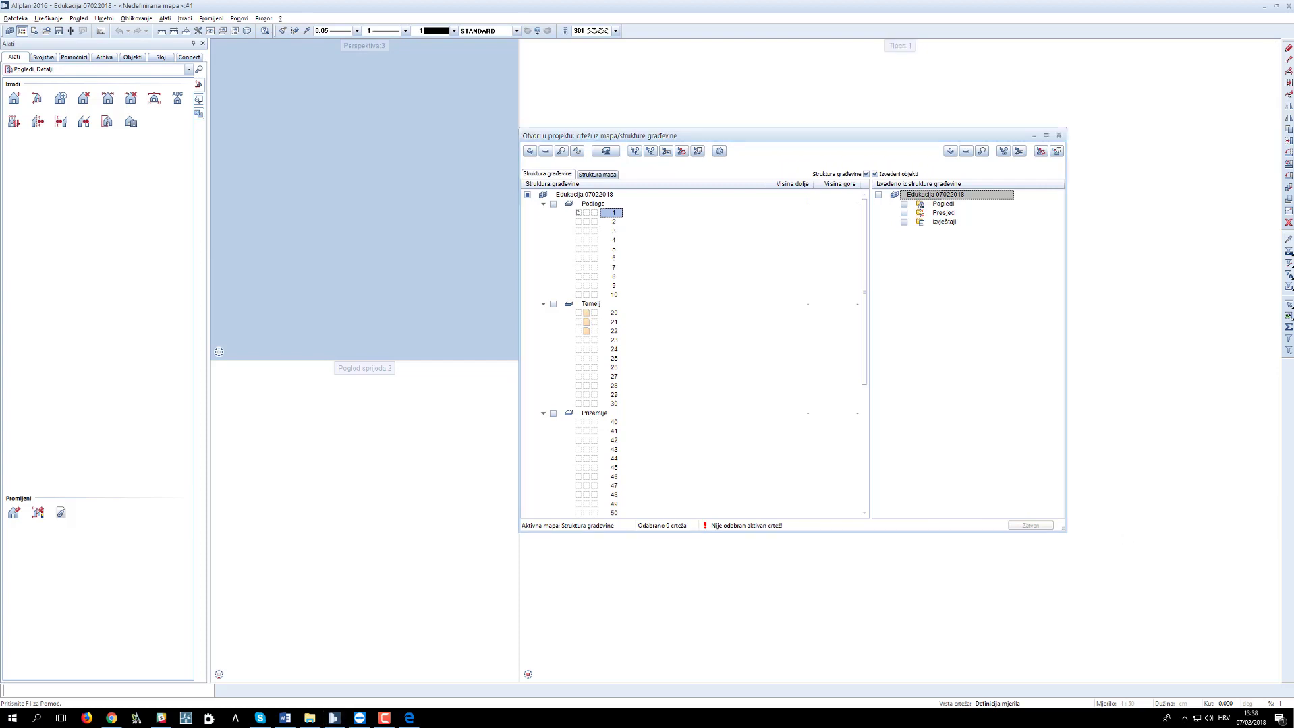
{"action": "left_click", "coordinate": [594, 213]}
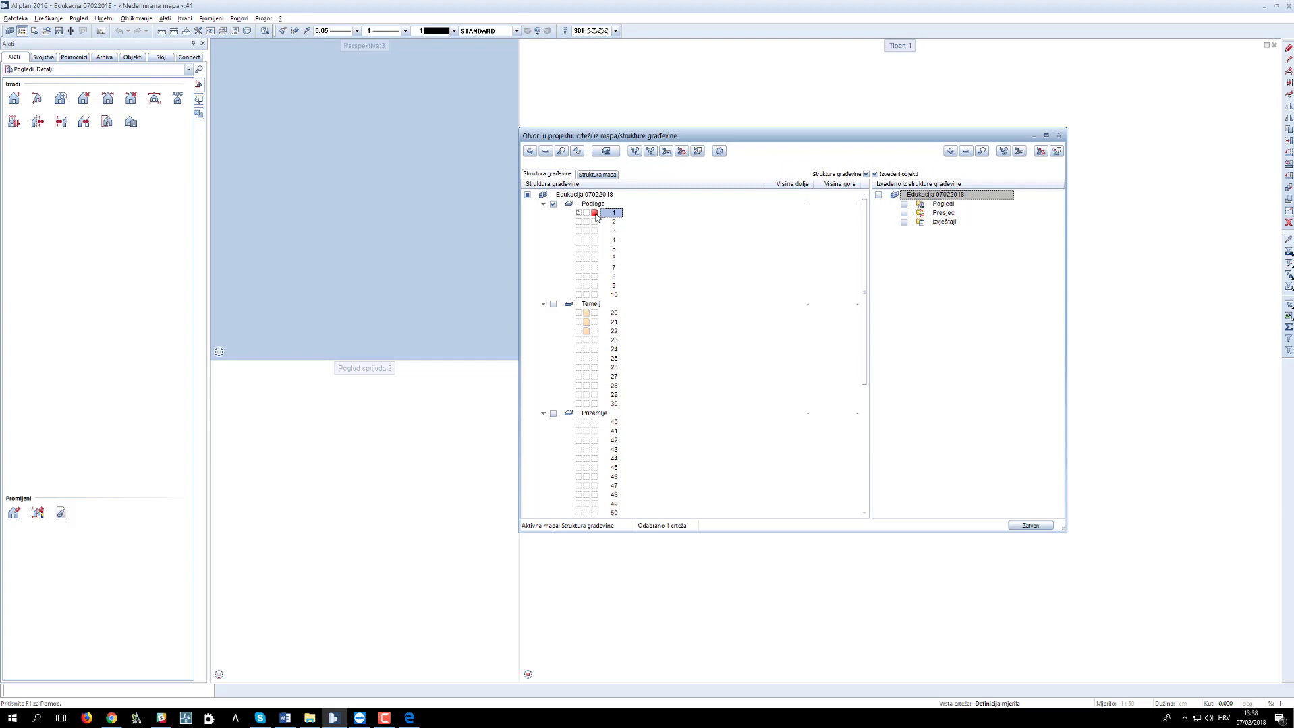
{"action": "left_click", "coordinate": [587, 213]}
{"action": "left_click", "coordinate": [594, 214]}
{"action": "mouse_move", "coordinate": [597, 219]}
{"action": "left_mouse_down"}
{"action": "mouse_move", "coordinate": [578, 221]}
{"action": "mouse_move", "coordinate": [581, 293]}
{"action": "mouse_move", "coordinate": [581, 221]}
{"action": "mouse_move", "coordinate": [578, 282]}
{"action": "left_mouse_up"}
{"action": "left_click_drag", "start_coordinate": [578, 282], "coordinate": [598, 236]}
{"action": "left_click", "coordinate": [585, 331]}
{"action": "left_click_drag", "start_coordinate": [580, 341], "coordinate": [578, 325]}
{"action": "mouse_move", "coordinate": [578, 325]}
{"action": "left_mouse_down"}
{"action": "mouse_move", "coordinate": [604, 276]}
{"action": "mouse_move", "coordinate": [578, 225]}
{"action": "left_mouse_up"}
{"action": "left_click_drag", "start_coordinate": [578, 225], "coordinate": [594, 217]}
Step: Slightly widen the derived structure pane and rename drawing 1 under Podloge as podloga prizemlja
{"action": "left_click_drag", "start_coordinate": [870, 252], "coordinate": [857, 253]}
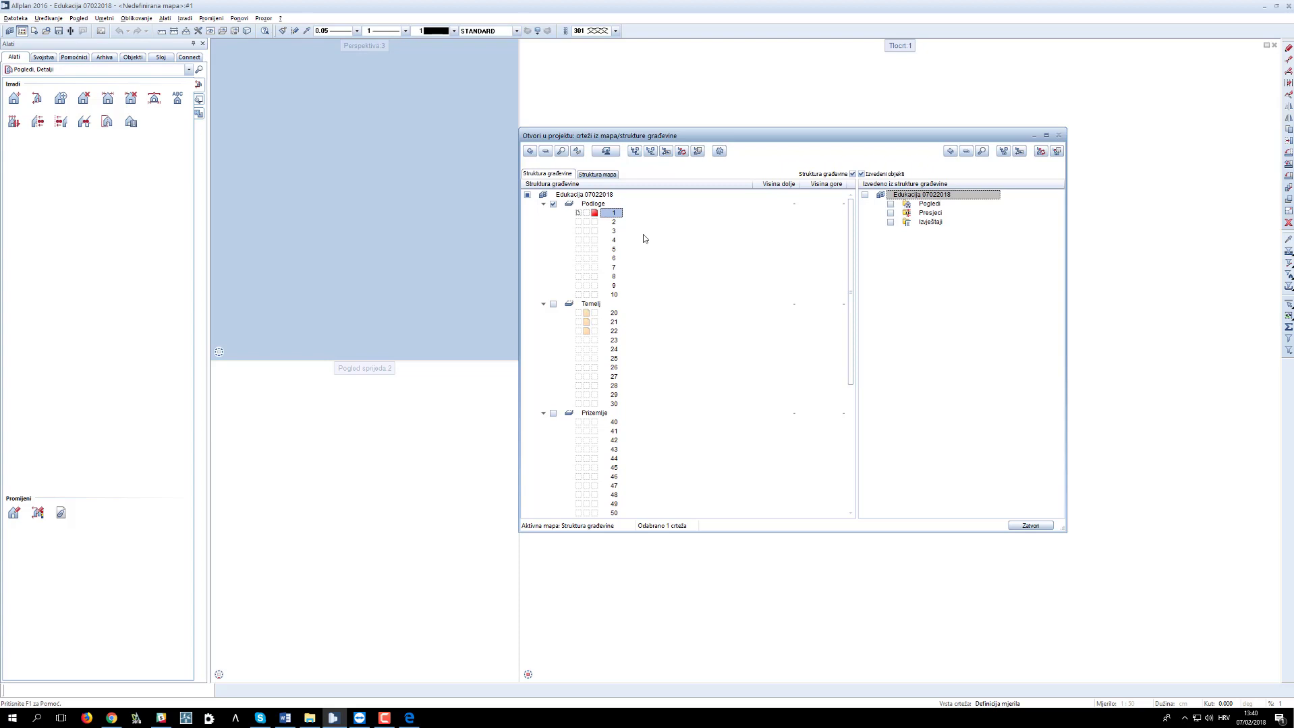
{"action": "left_click", "coordinate": [617, 223]}
{"action": "left_click", "coordinate": [618, 232]}
{"action": "left_click", "coordinate": [614, 214]}
{"action": "left_click", "coordinate": [634, 213]}
{"action": "type", "text": "podloga prizeml"}
{"action": "type", "text": "je"}
{"action": "key", "text": "Return"}
Step: Close the building structure dialog with the current drawing selection and slightly widen the plan viewport
{"action": "left_click", "coordinate": [1031, 525]}
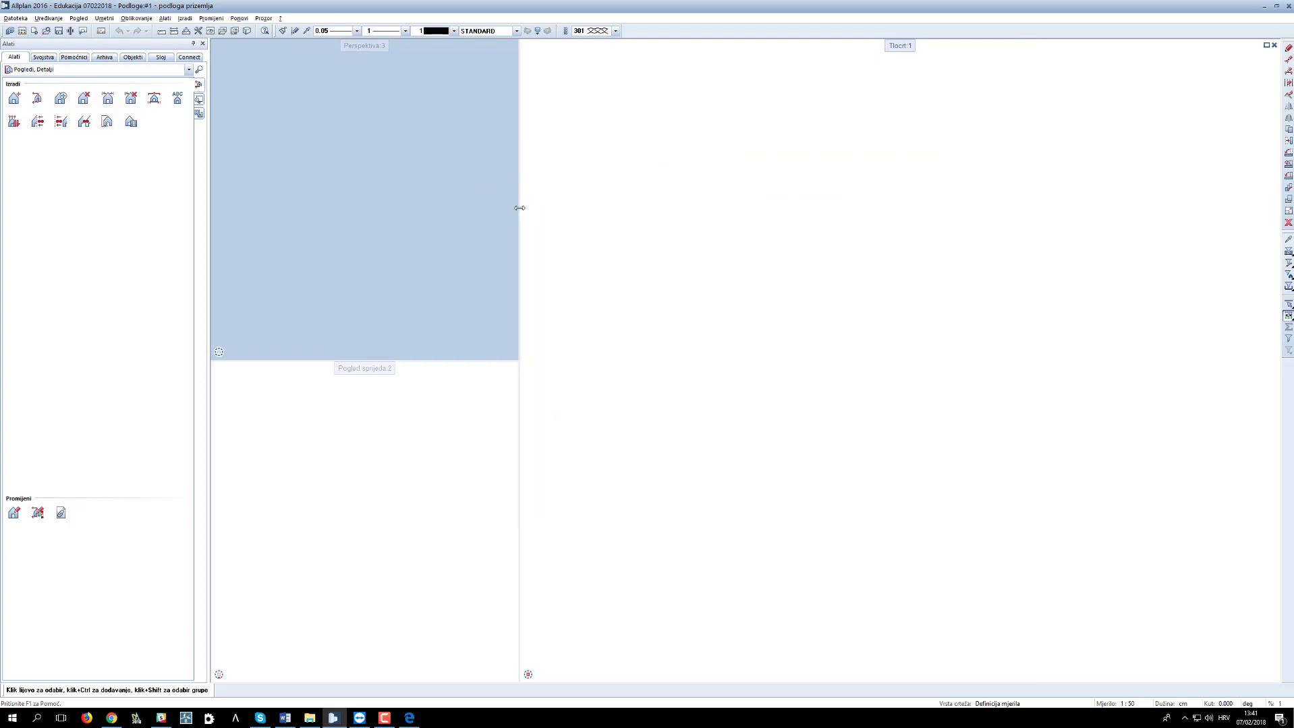
{"action": "left_click_drag", "start_coordinate": [517, 208], "coordinate": [506, 208]}
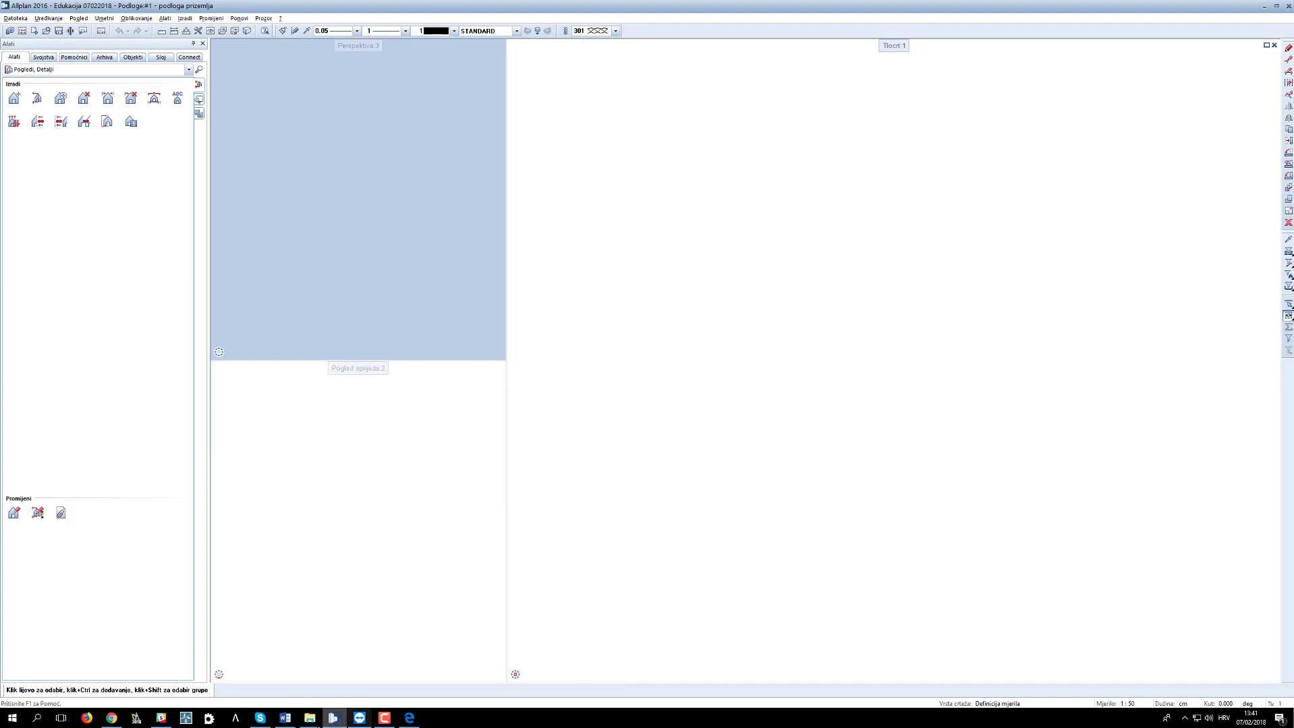
Step: View the reference floor plan PDF and import tlocrt za edukaciju from the desktop folder OBUKA at scale 1.00 with all pages
{"action": "left_click", "coordinate": [409, 720]}
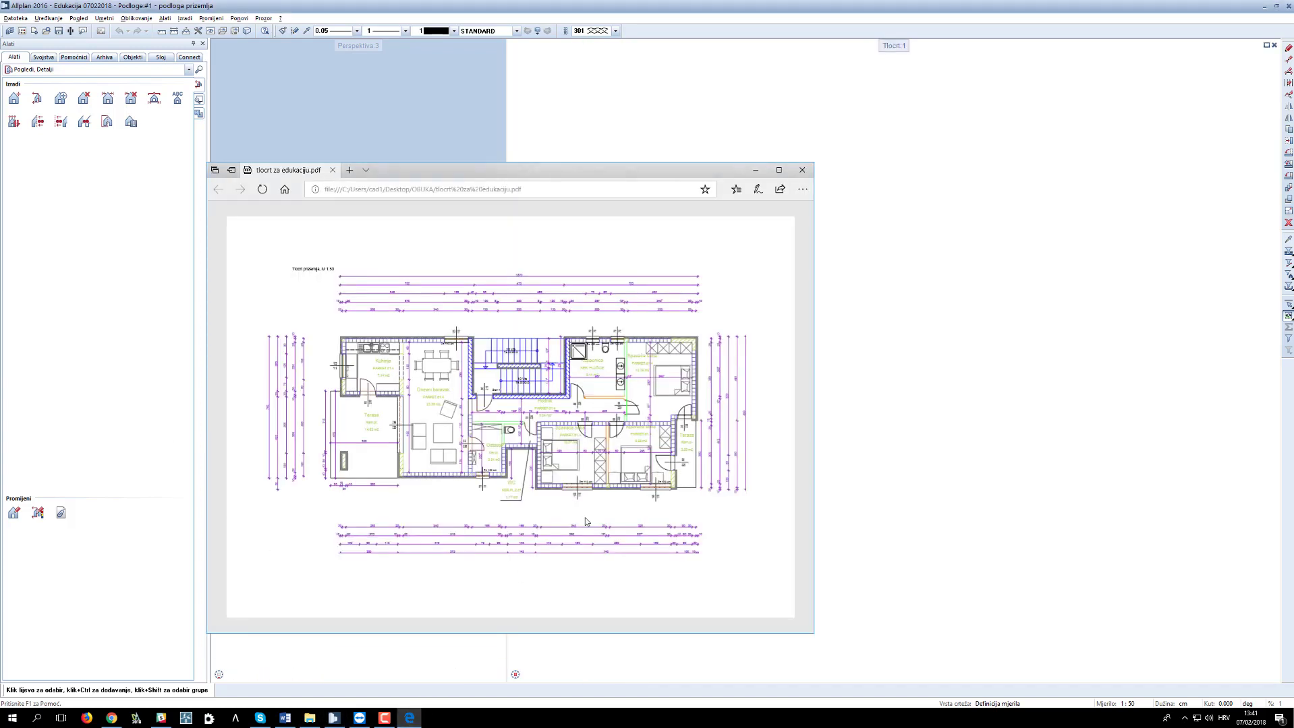
{"action": "left_click", "coordinate": [755, 170]}
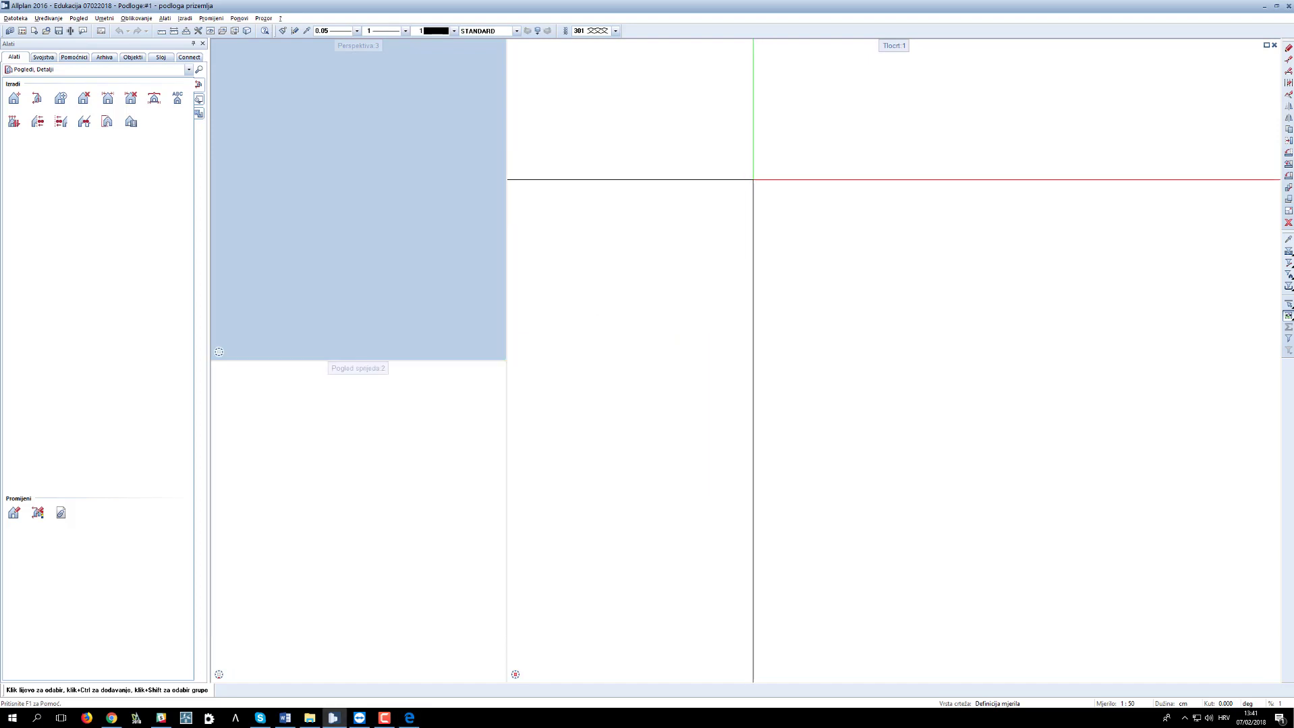
{"action": "left_click", "coordinate": [17, 18]}
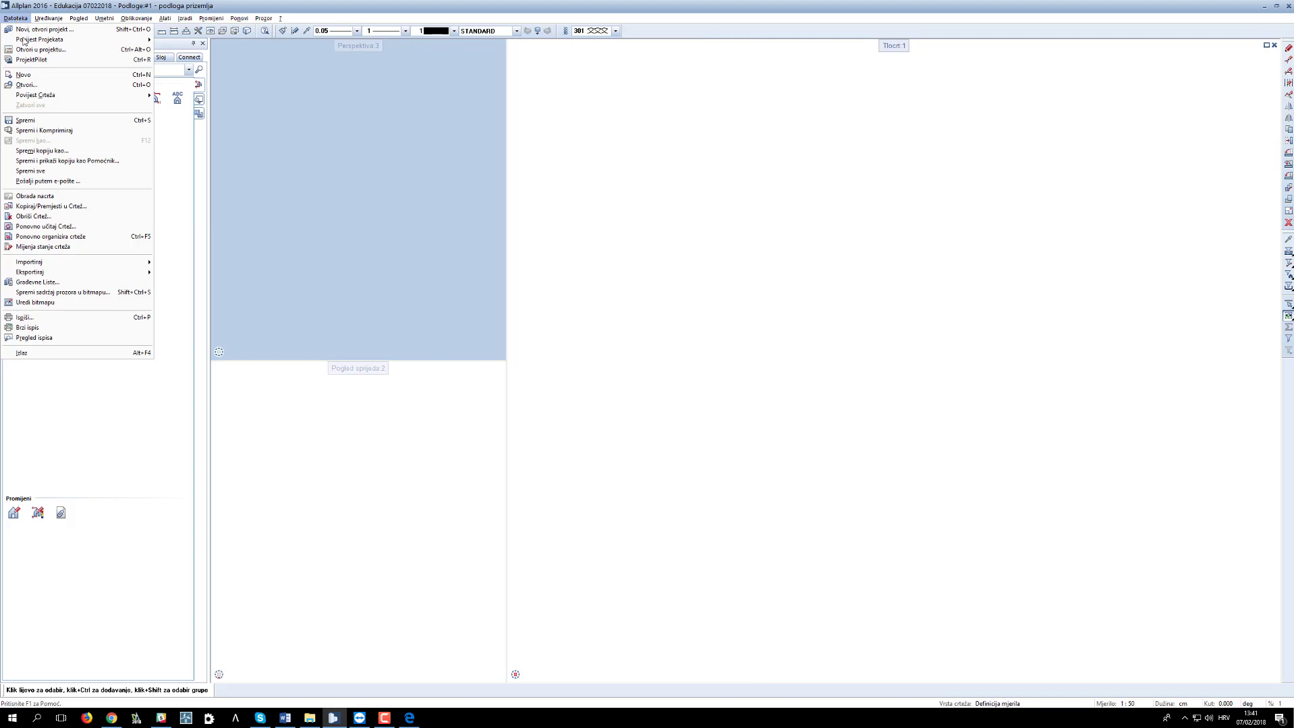
{"action": "mouse_move", "coordinate": [67, 266]}
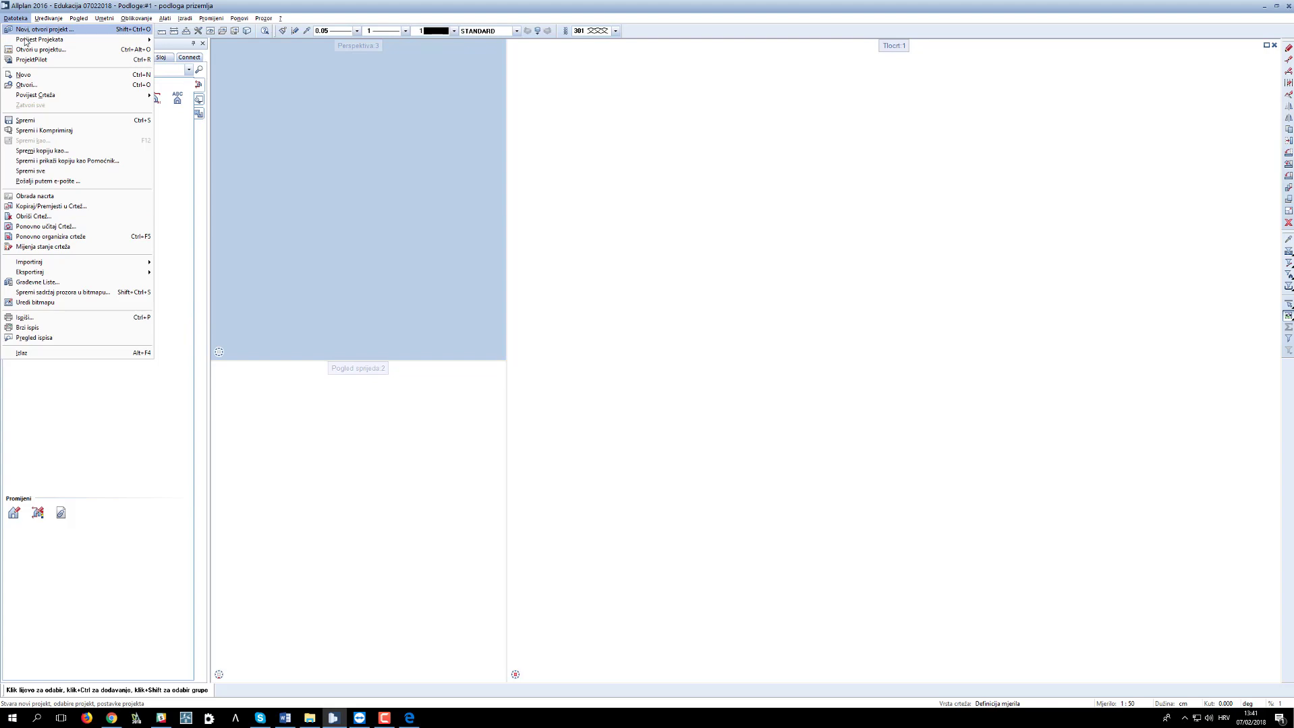
{"action": "mouse_move", "coordinate": [27, 41]}
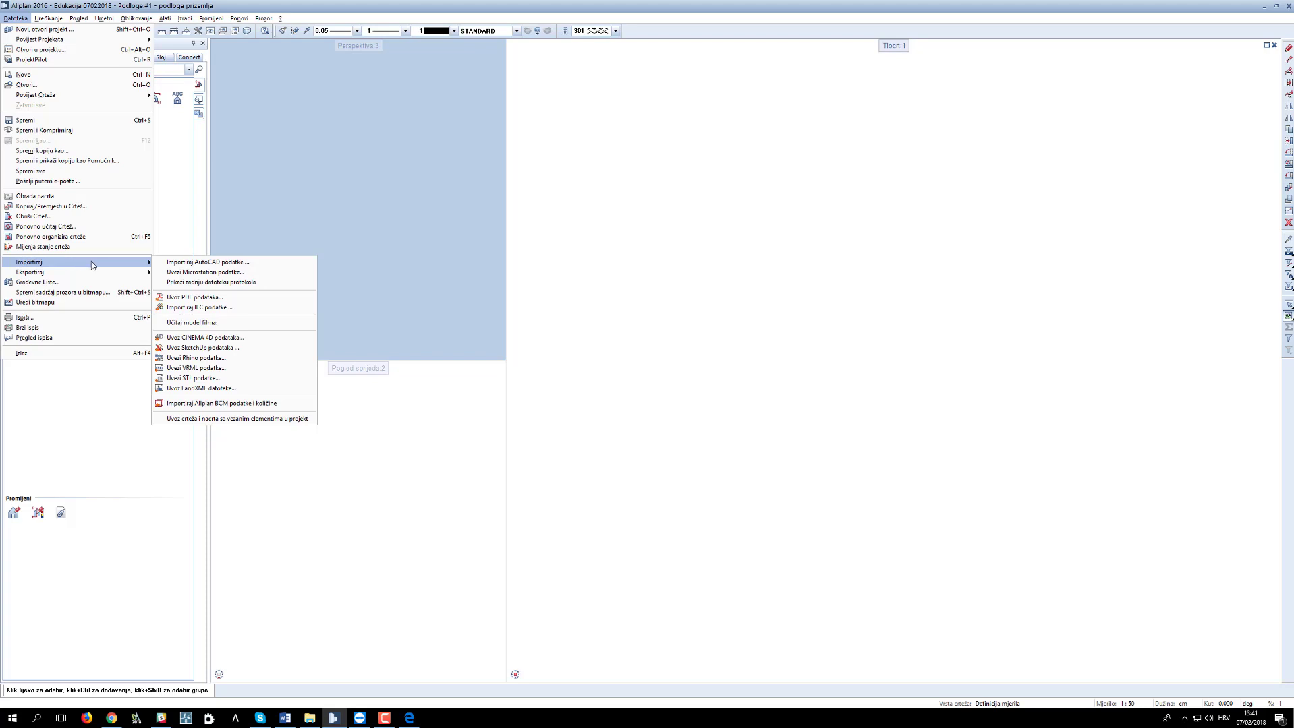
{"action": "left_click", "coordinate": [220, 298]}
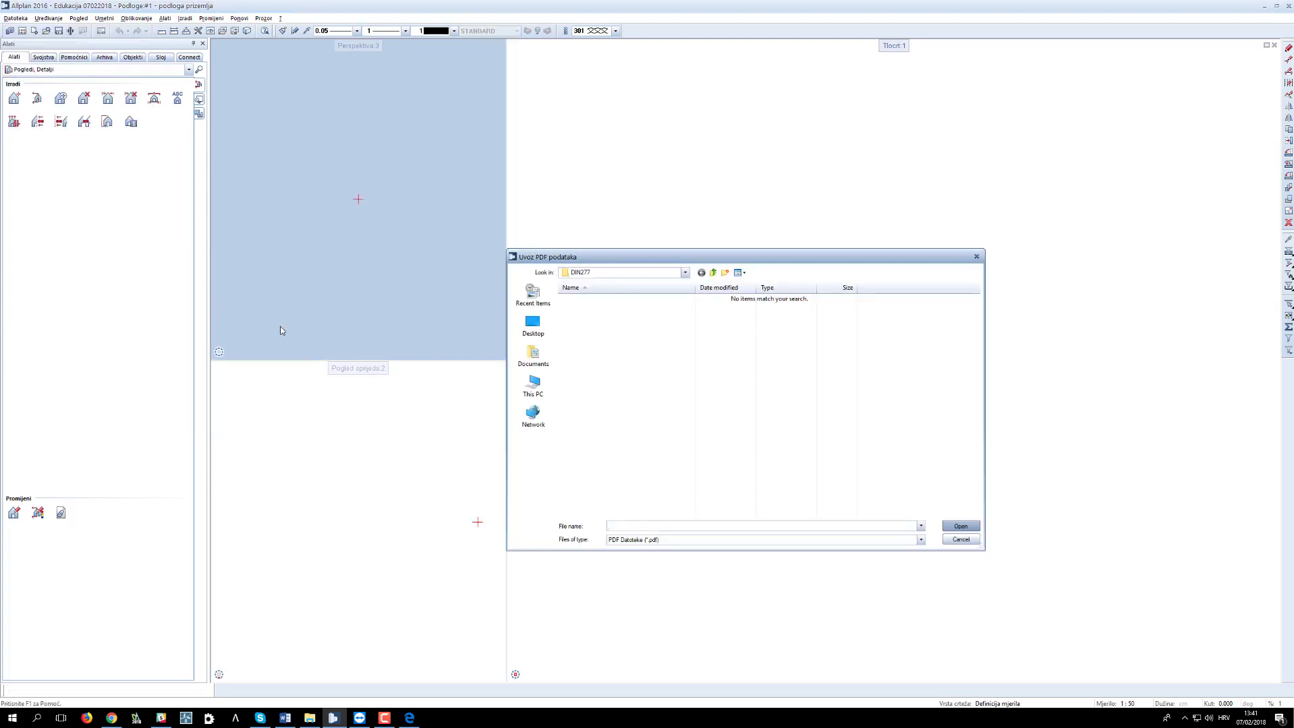
{"action": "left_click", "coordinate": [533, 327]}
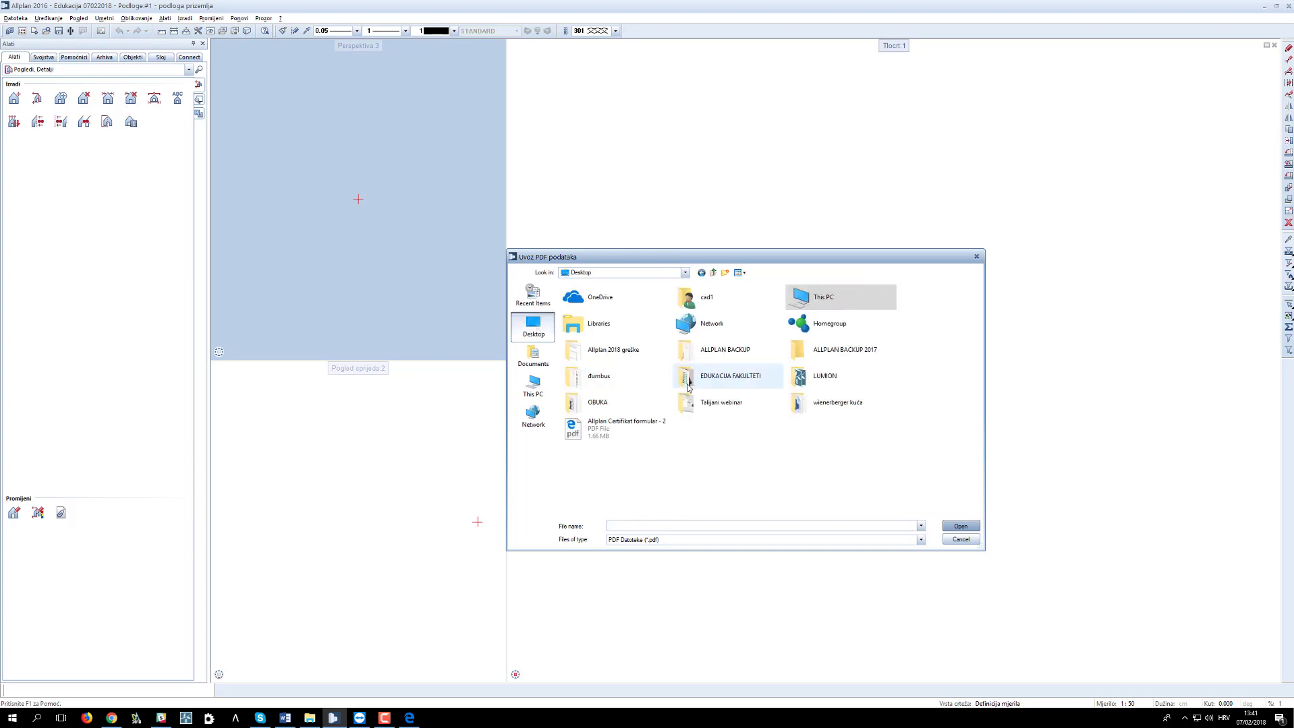
{"action": "double_click", "coordinate": [612, 410]}
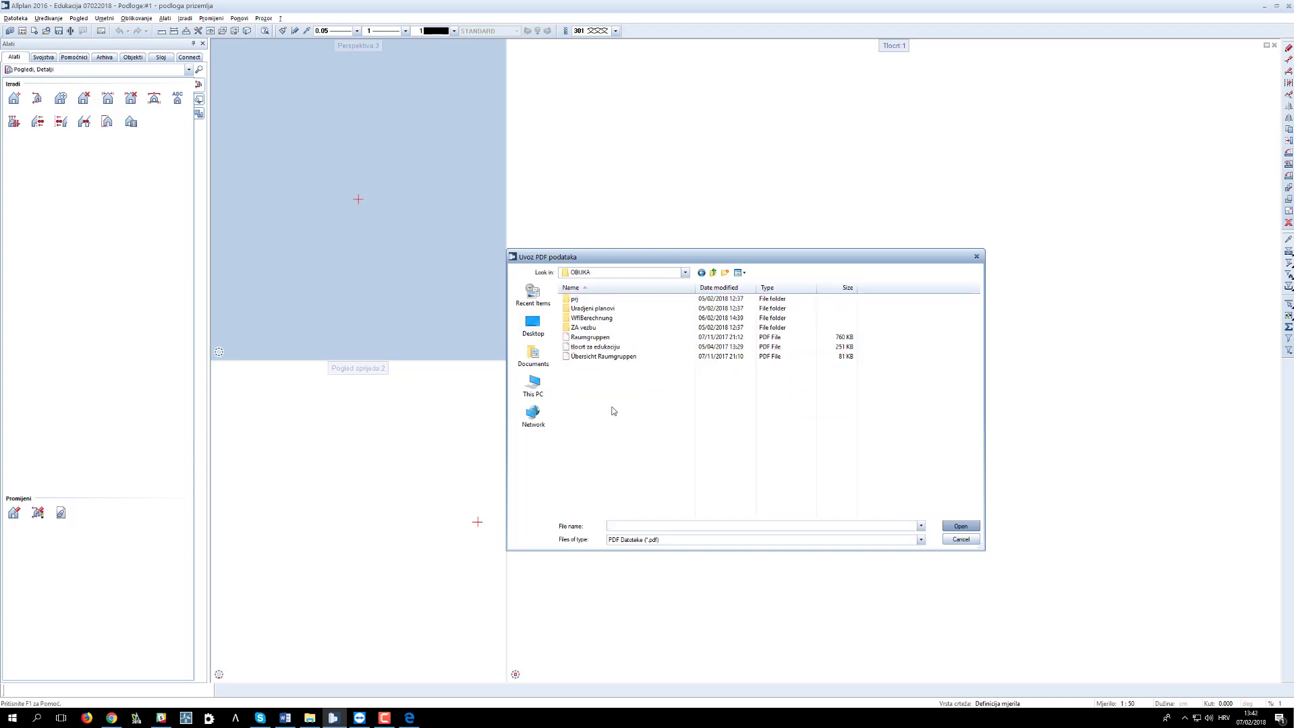
{"action": "left_click", "coordinate": [594, 347]}
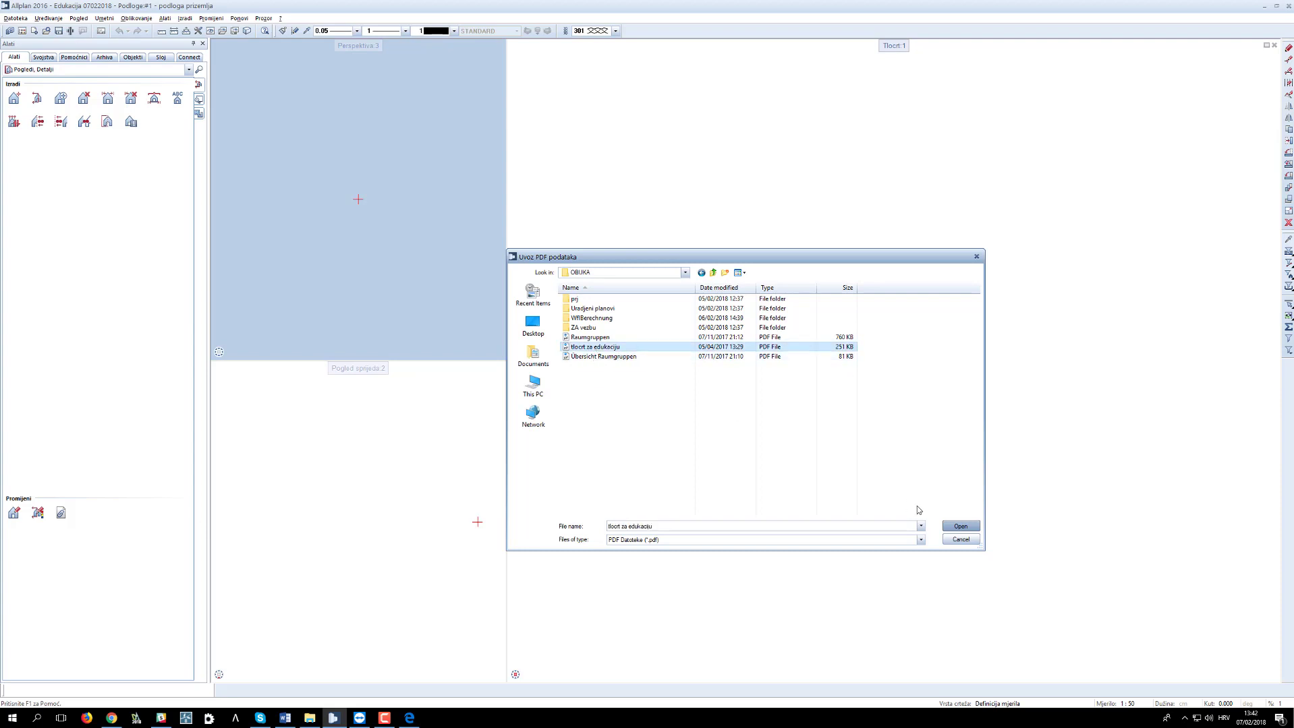
{"action": "left_click", "coordinate": [960, 527]}
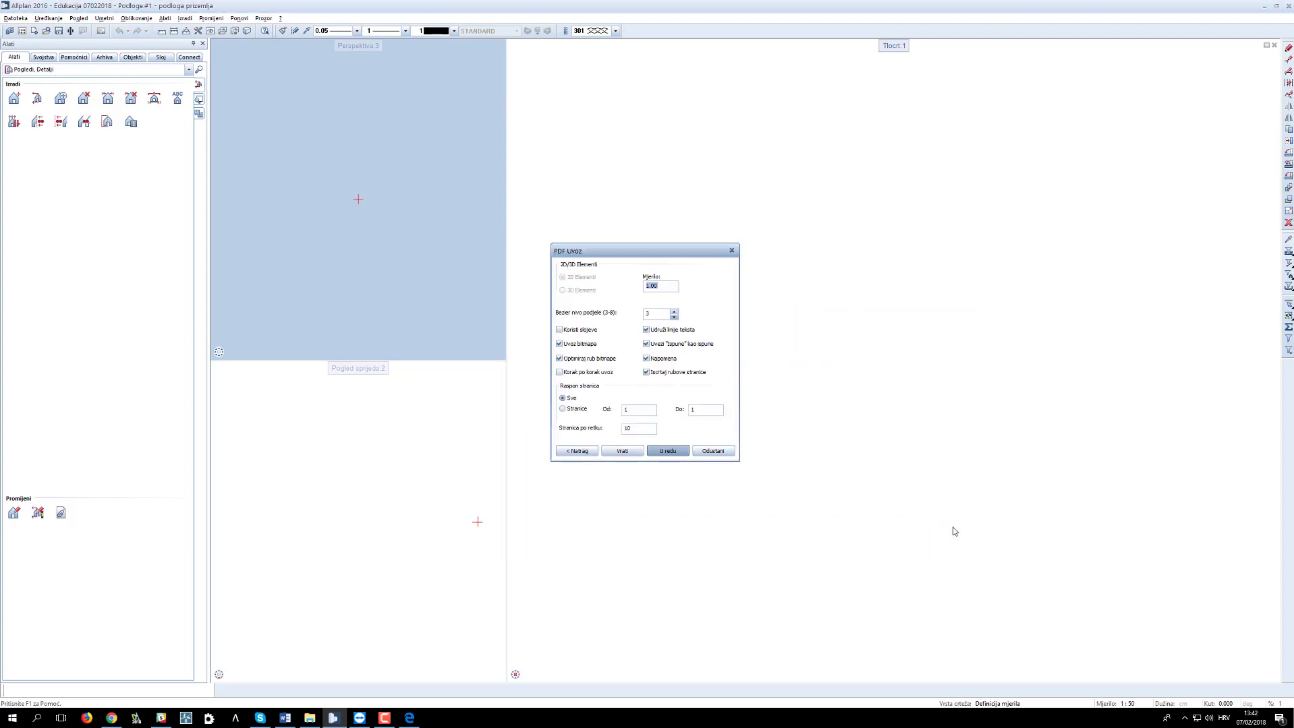
{"action": "left_click_drag", "start_coordinate": [652, 250], "coordinate": [776, 238]}
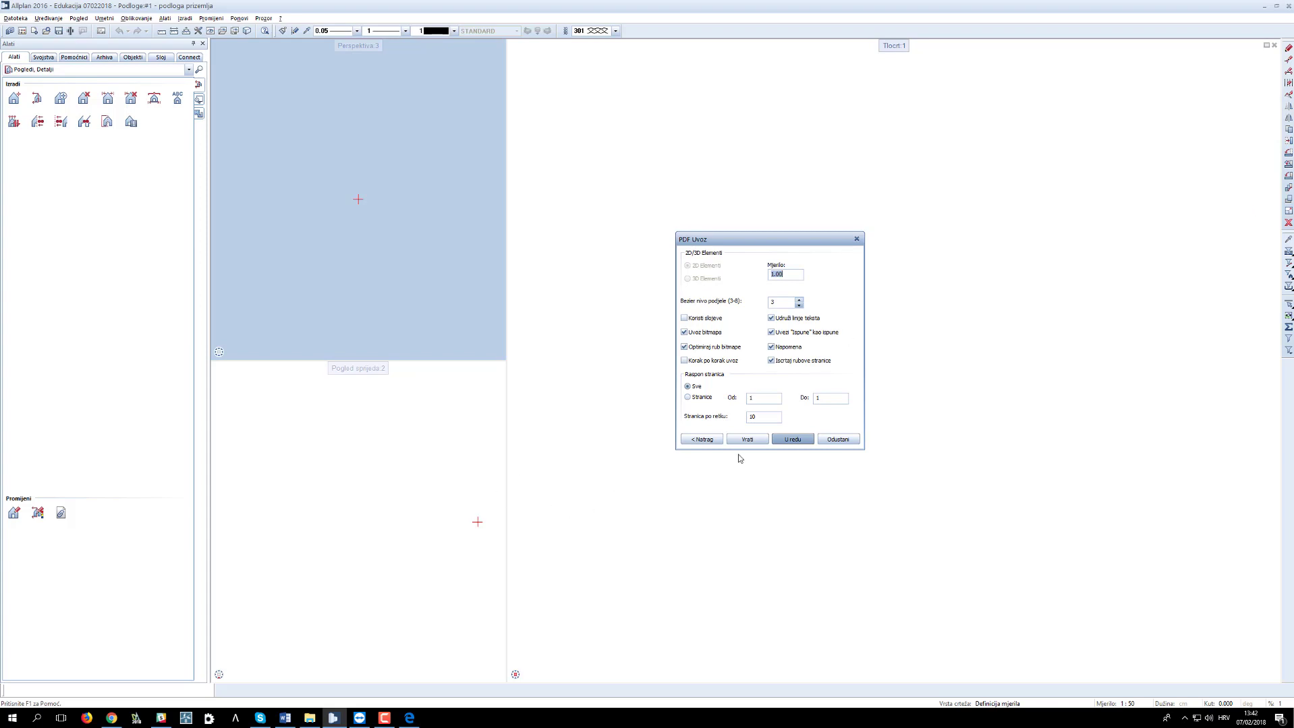
{"action": "left_click", "coordinate": [792, 440]}
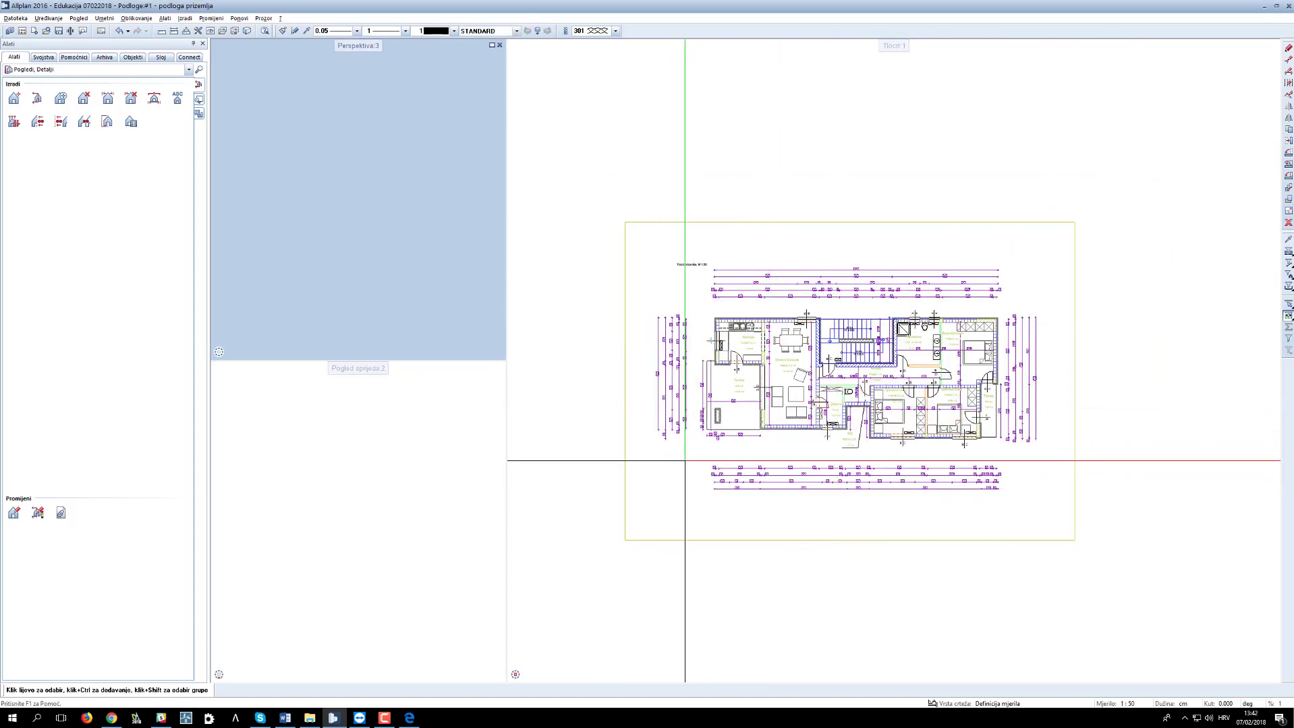
Step: Measure a length across the outer wall beside the kitchen sink in the imported plan and close the readings
{"action": "scroll", "coordinate": [696, 455], "scroll_direction": "up", "scroll_amount": 1}
{"action": "scroll", "coordinate": [715, 281], "scroll_direction": "up", "scroll_amount": 3}
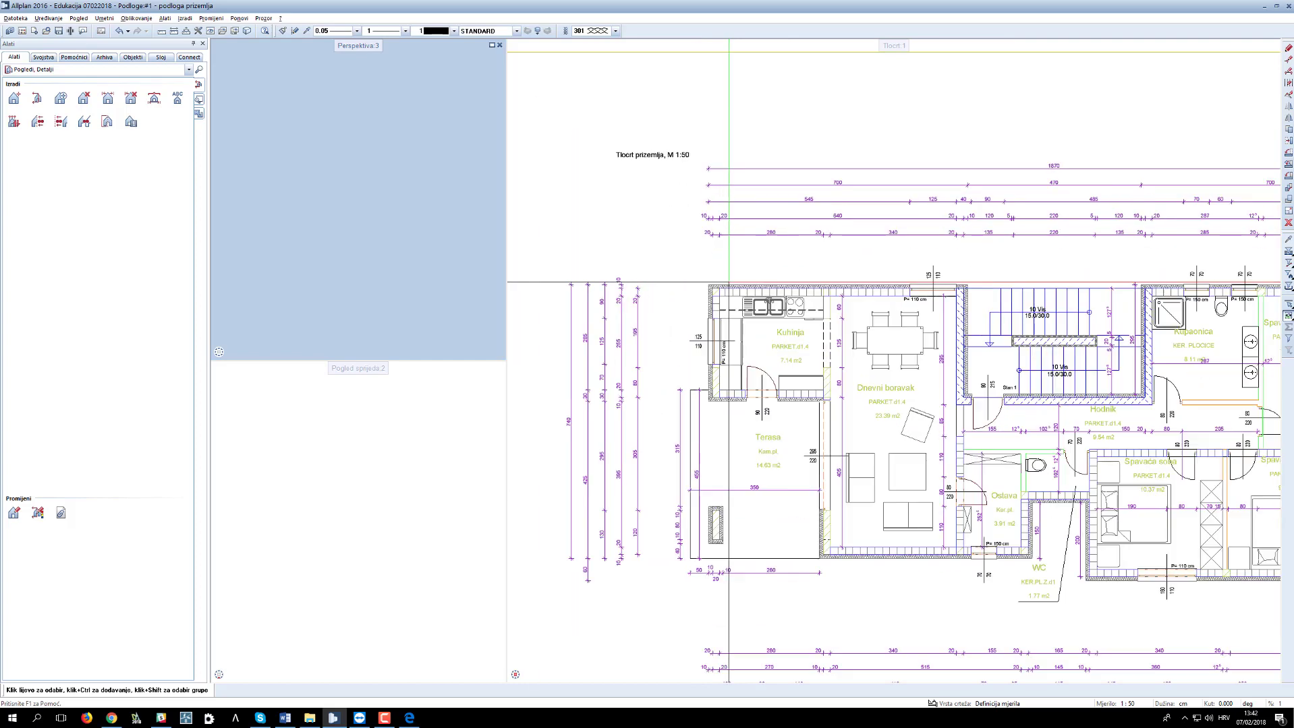
{"action": "scroll", "coordinate": [732, 244], "scroll_direction": "up", "scroll_amount": 2}
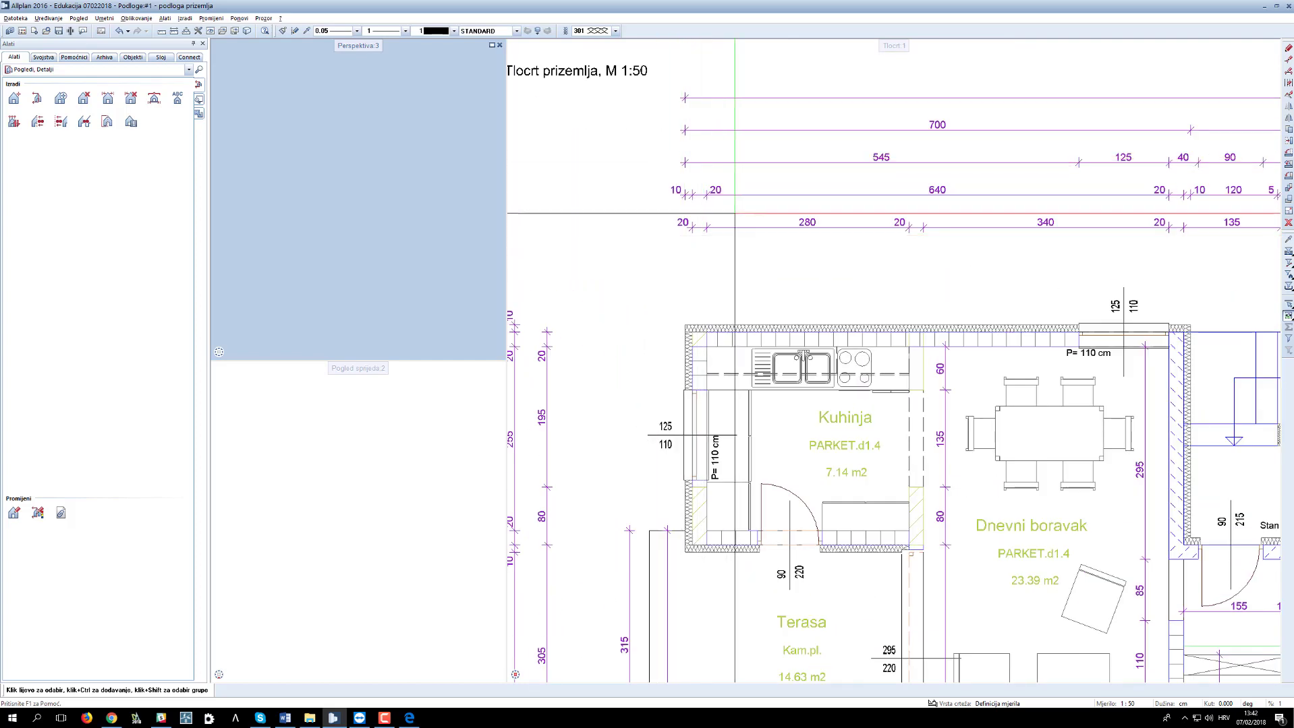
{"action": "scroll", "coordinate": [705, 201], "scroll_direction": "up", "scroll_amount": 1}
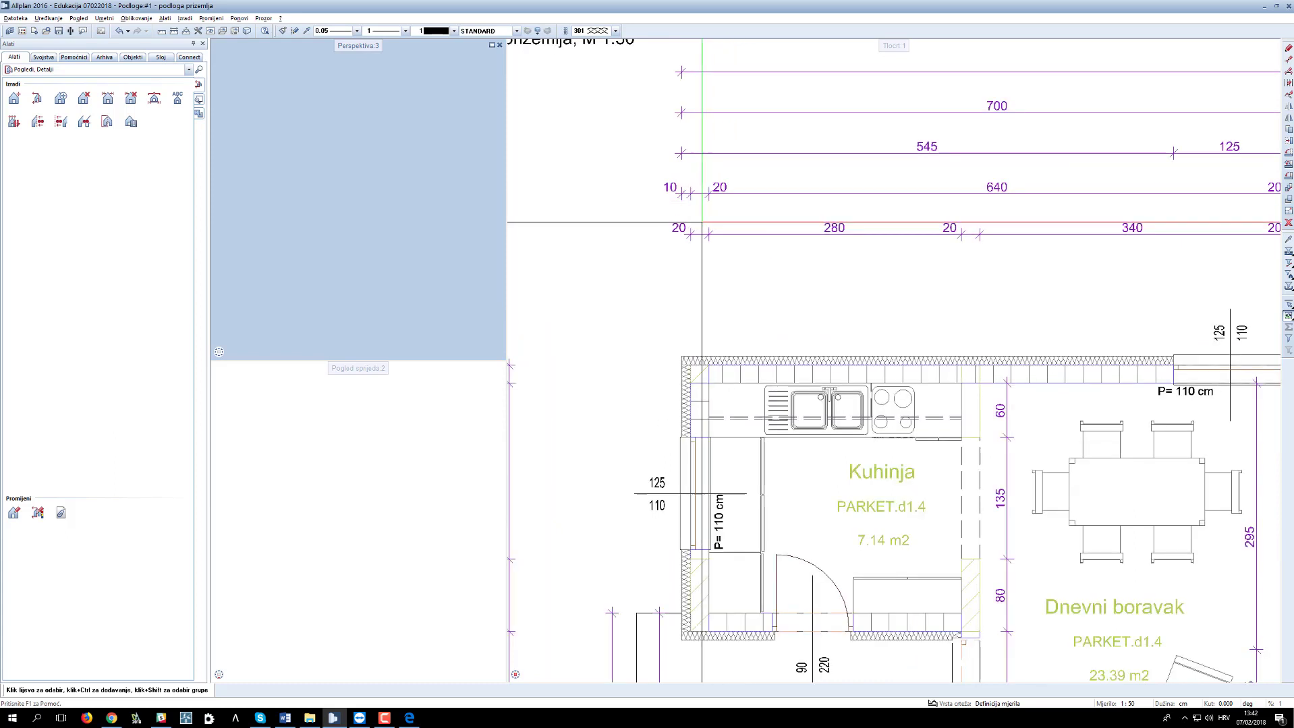
{"action": "scroll", "coordinate": [703, 404], "scroll_direction": "up", "scroll_amount": 1}
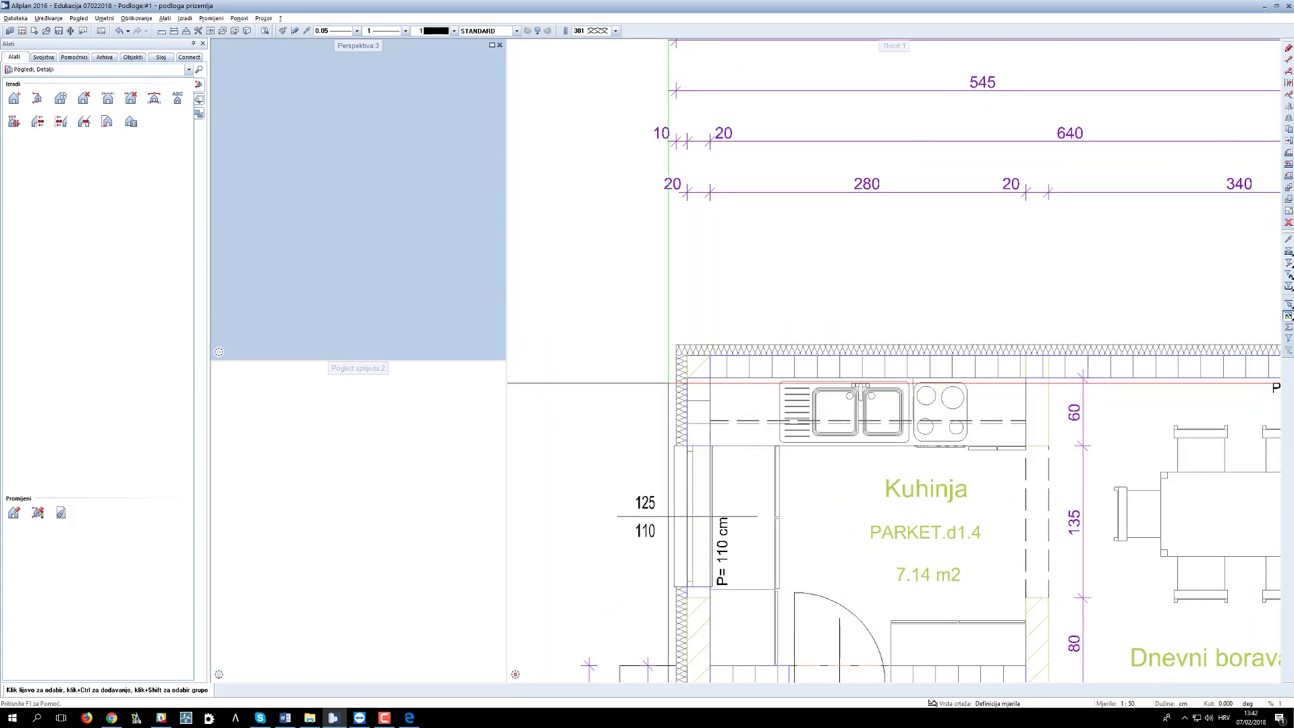
{"action": "left_click", "coordinate": [174, 31]}
{"action": "scroll", "coordinate": [707, 378], "scroll_direction": "up", "scroll_amount": 2}
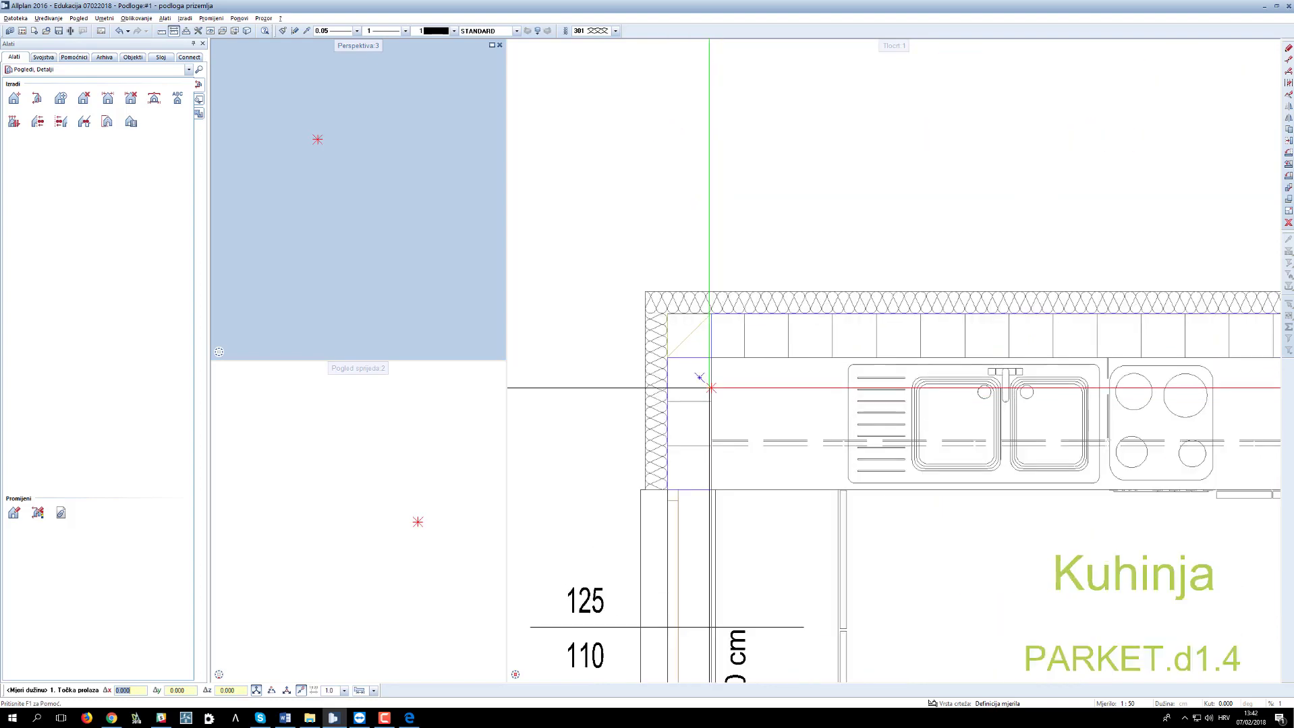
{"action": "left_click", "coordinate": [710, 384]}
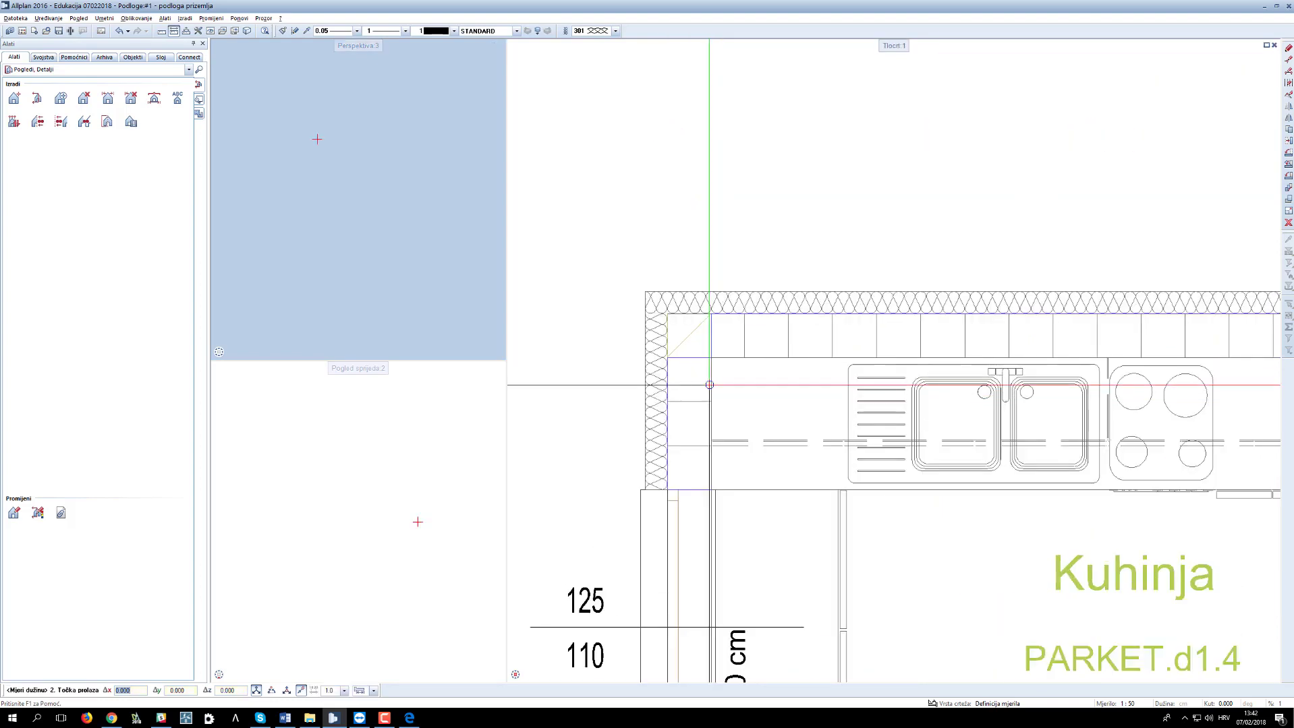
{"action": "left_click", "coordinate": [639, 372]}
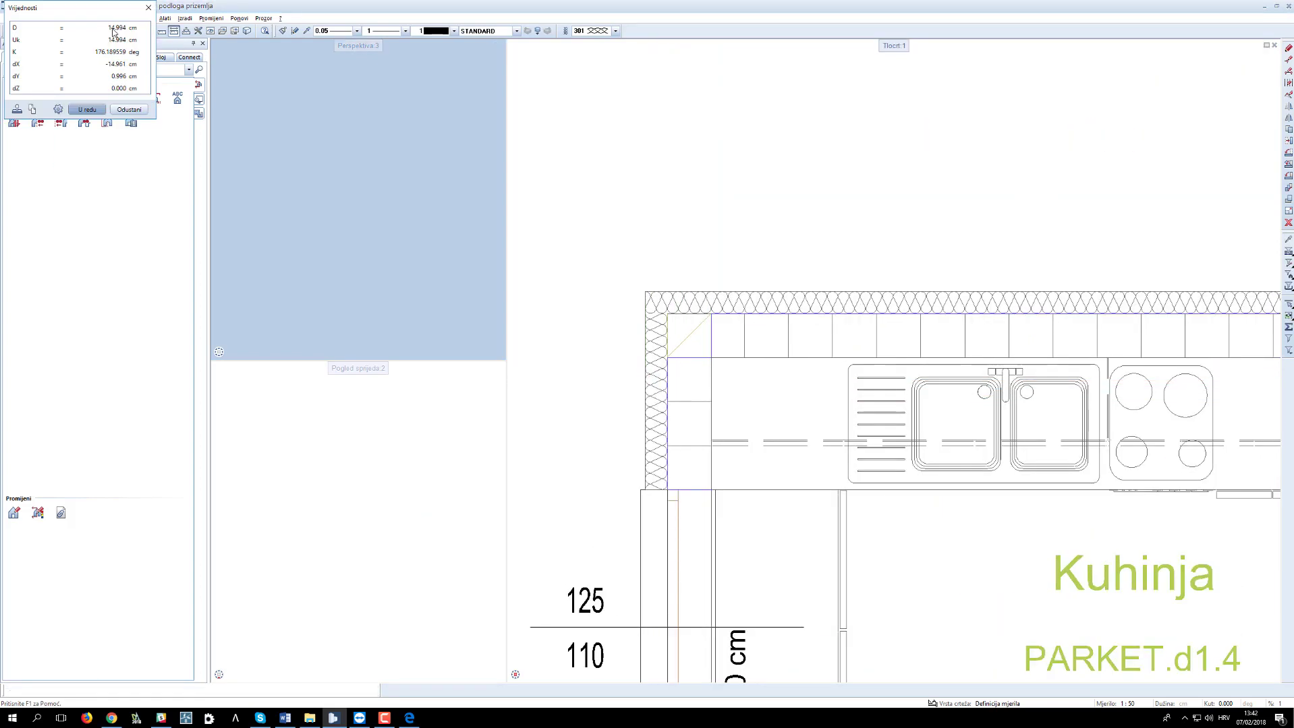
{"action": "left_click", "coordinate": [149, 7]}
Step: Switch to the Zajednički moduli drafting tools and draw a short horizontal line just above the kitchen's outer wall corner
{"action": "scroll", "coordinate": [654, 283], "scroll_direction": "up", "scroll_amount": 4}
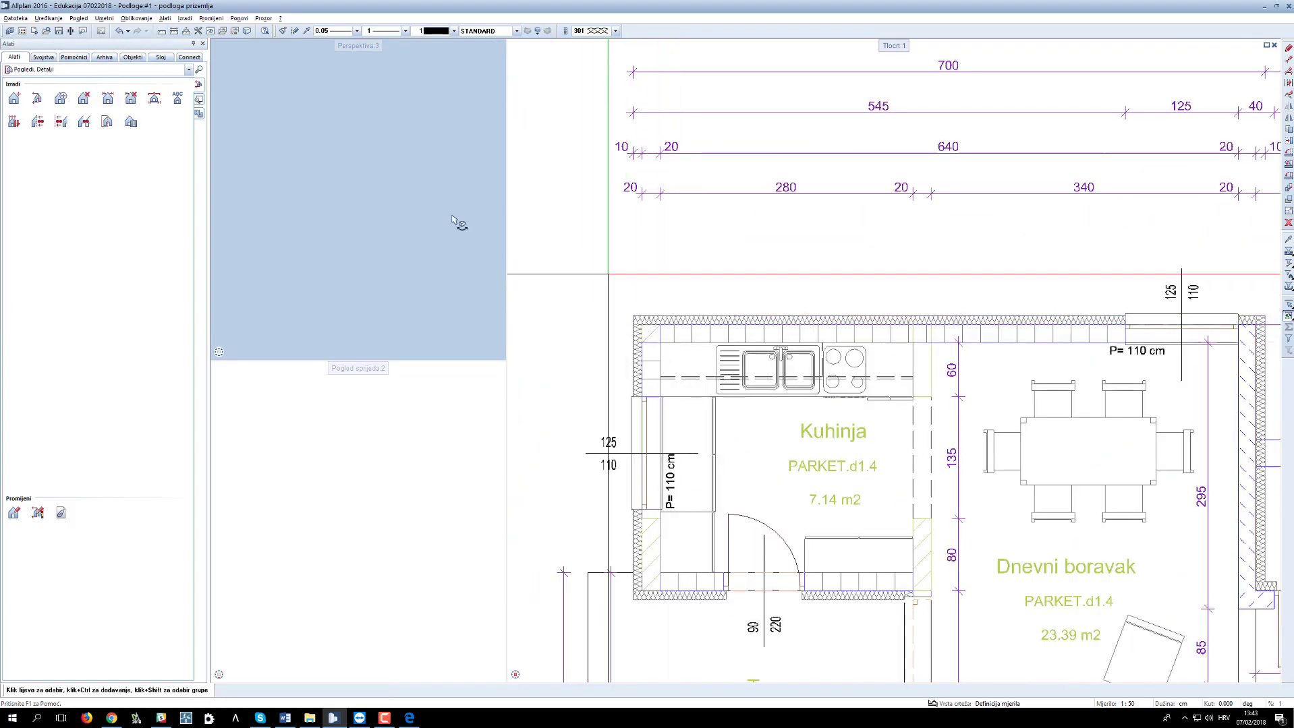
{"action": "left_click", "coordinate": [188, 70]}
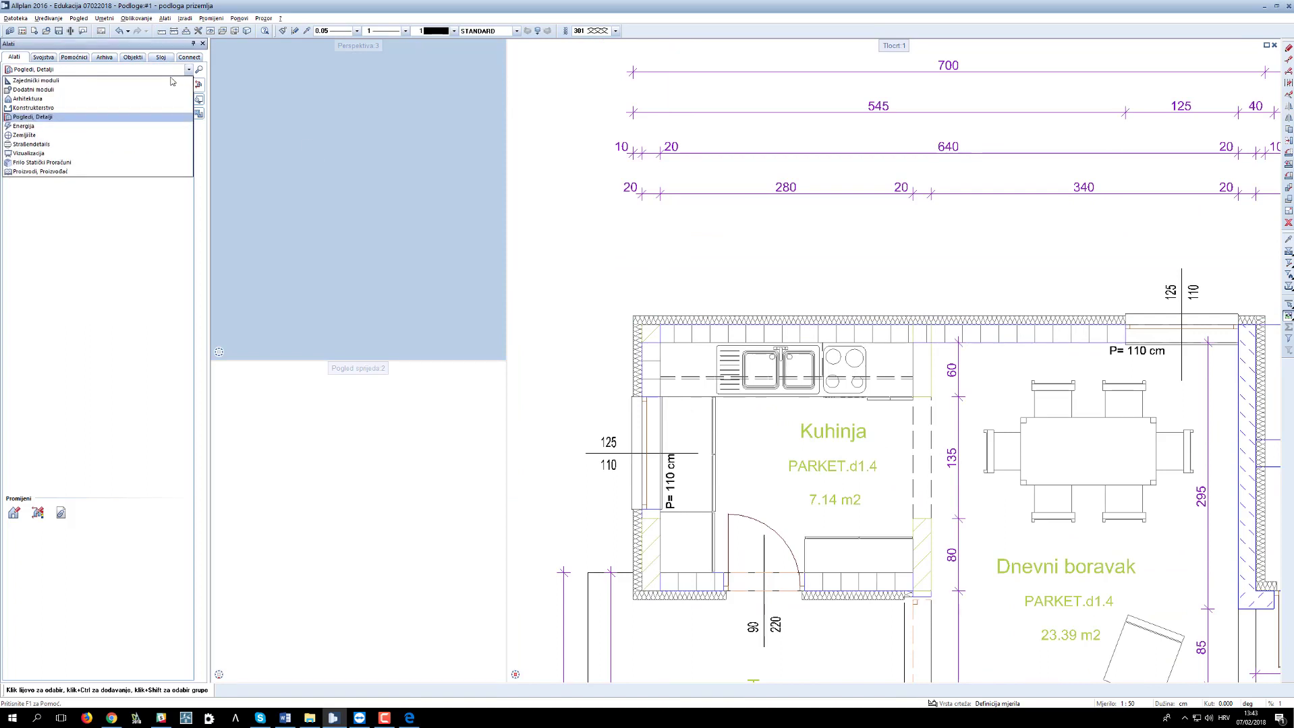
{"action": "left_click", "coordinate": [78, 111]}
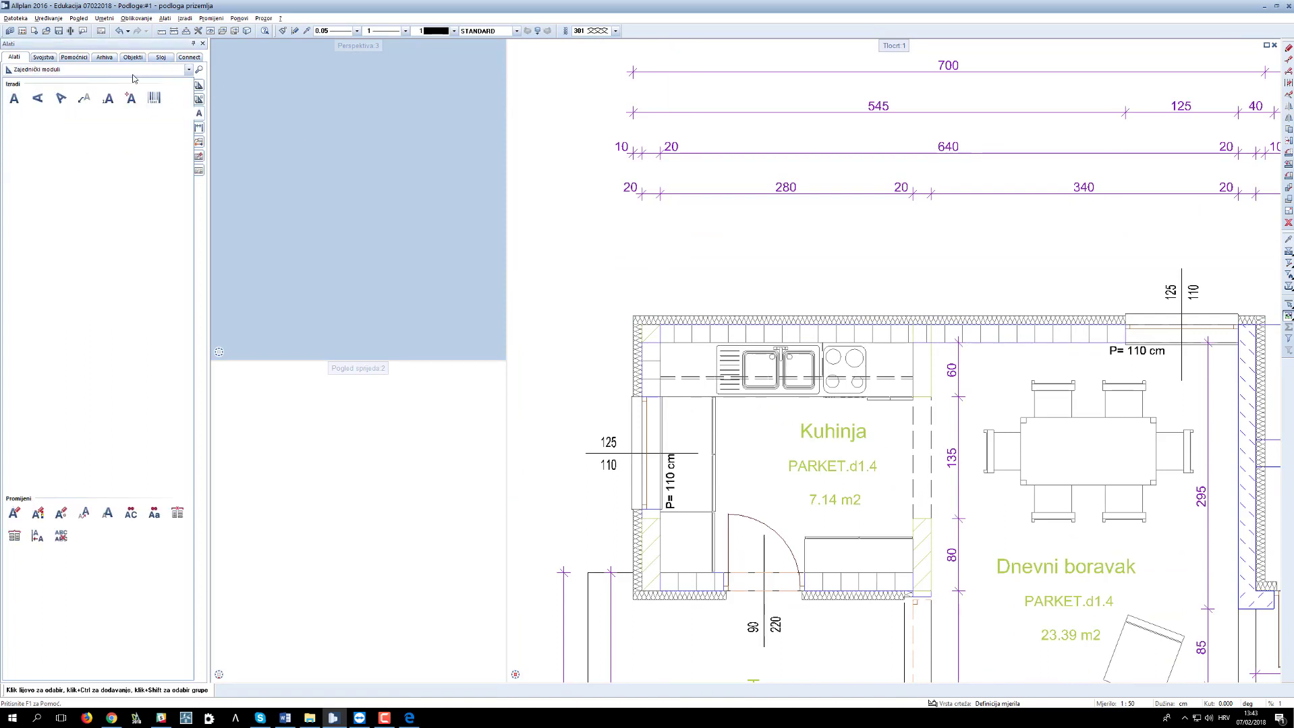
{"action": "left_click", "coordinate": [199, 85]}
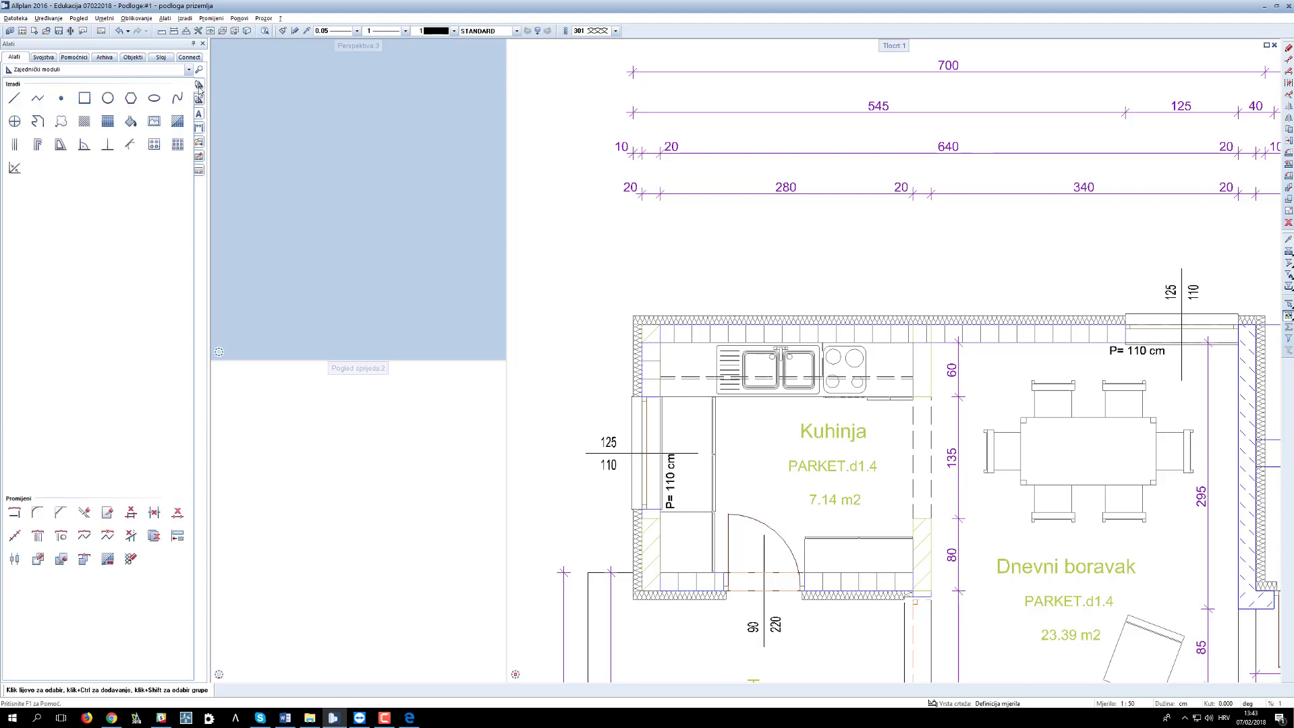
{"action": "left_click", "coordinate": [14, 97]}
{"action": "scroll", "coordinate": [654, 309], "scroll_direction": "up", "scroll_amount": 3}
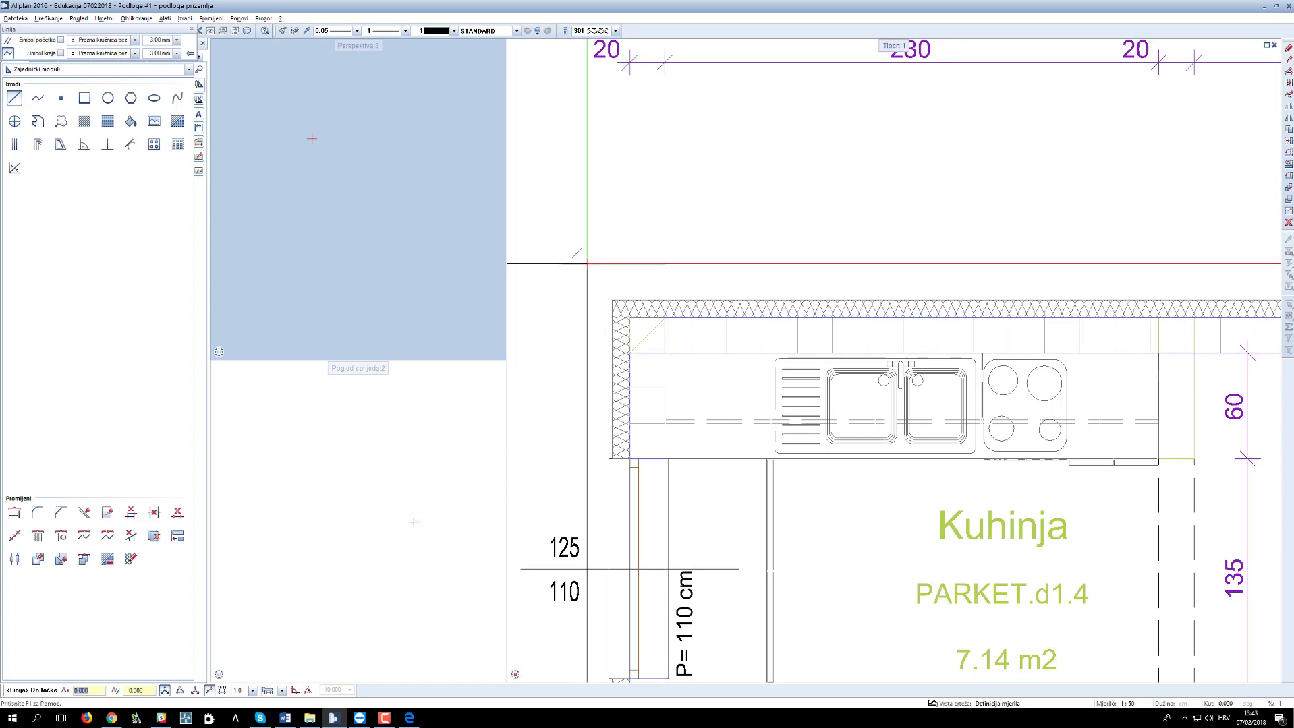
{"action": "key", "text": "Escape"}
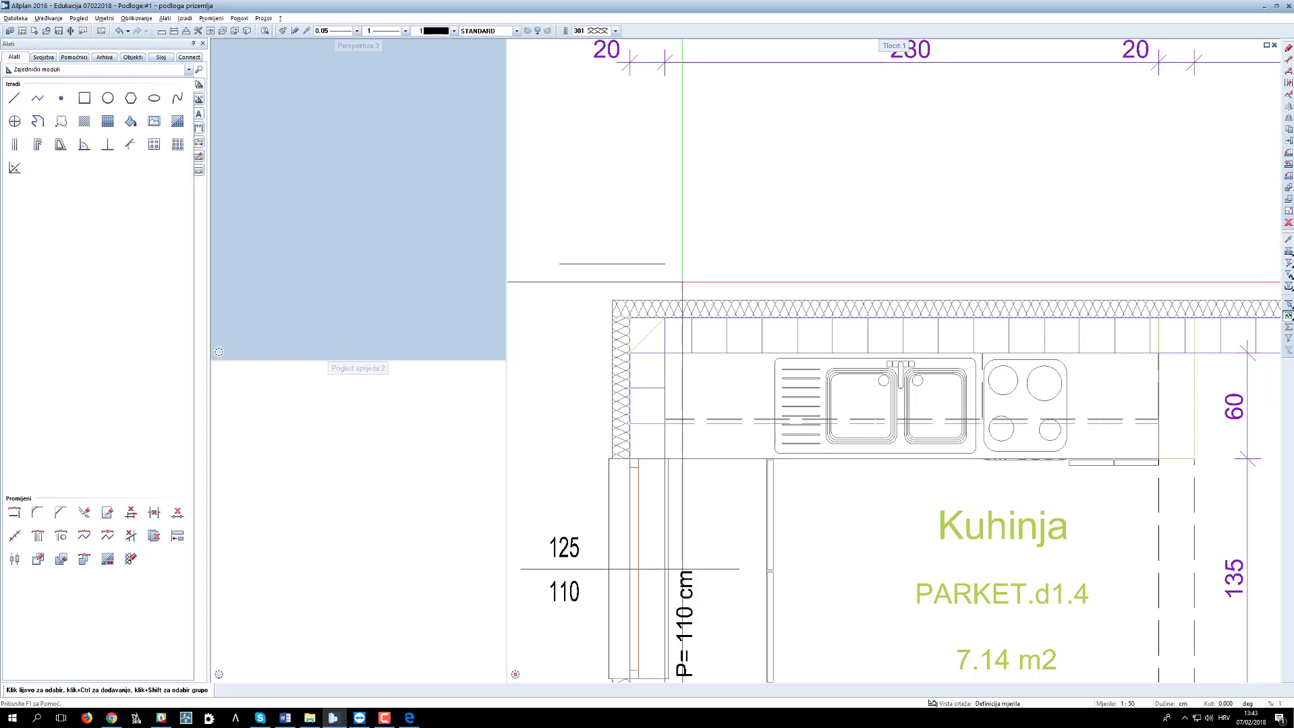
Step: Start the Scale command and set it to scale by reference length instead of by factor
{"action": "scroll", "coordinate": [682, 282], "scroll_direction": "down", "scroll_amount": 3}
{"action": "scroll", "coordinate": [690, 271], "scroll_direction": "up", "scroll_amount": 3}
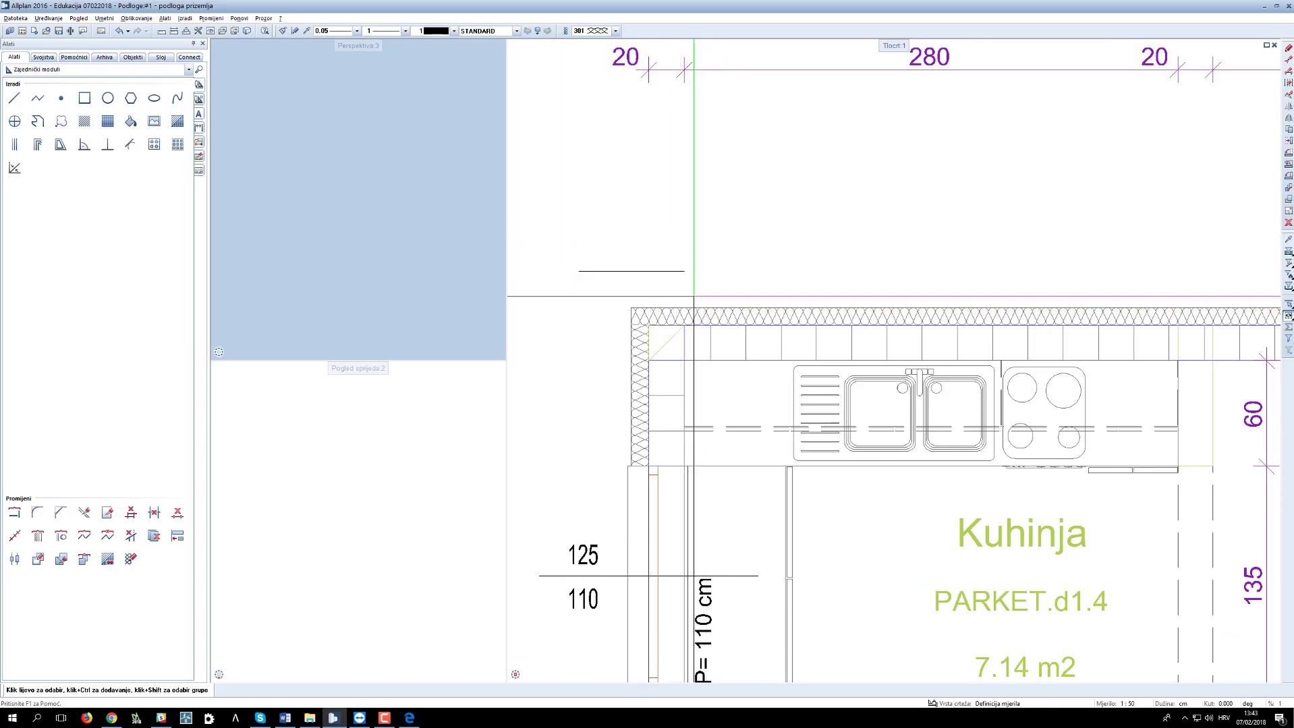
{"action": "left_click", "coordinate": [1287, 214]}
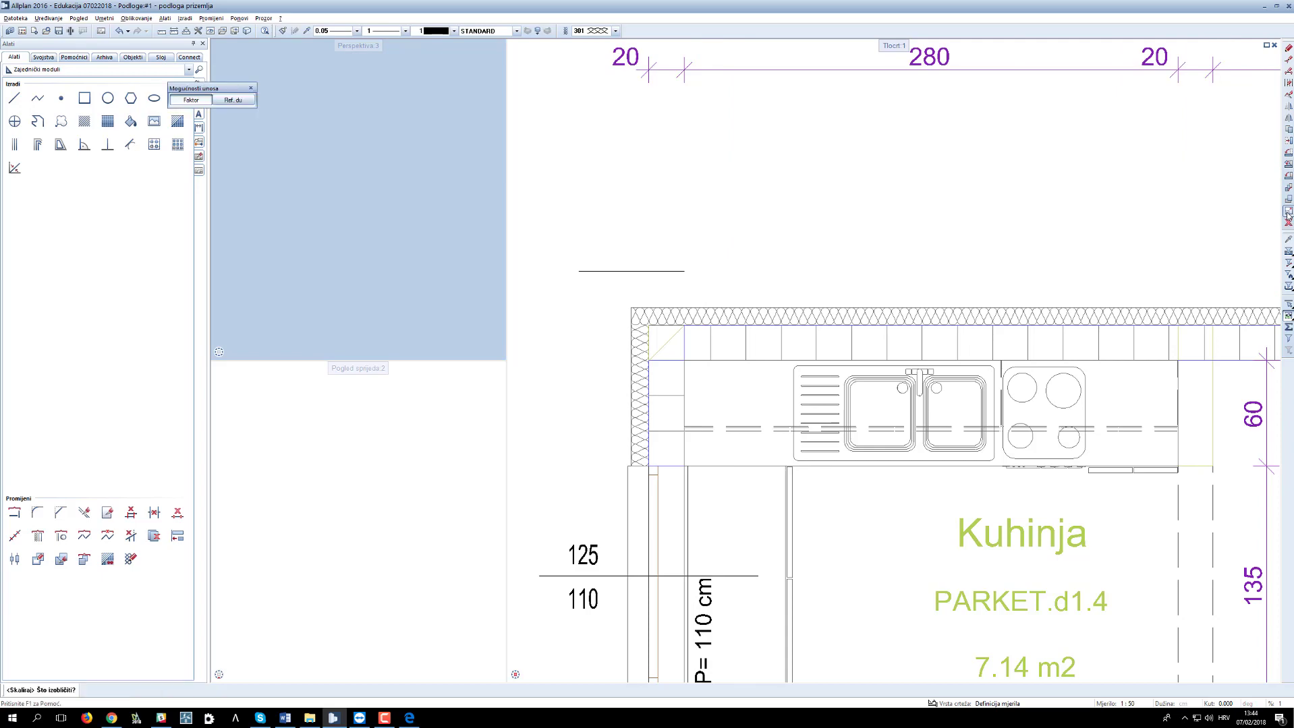
{"action": "scroll", "coordinate": [1022, 283], "scroll_direction": "down", "scroll_amount": 8}
{"action": "middle_click_drag", "start_coordinate": [1022, 283], "coordinate": [954, 265]}
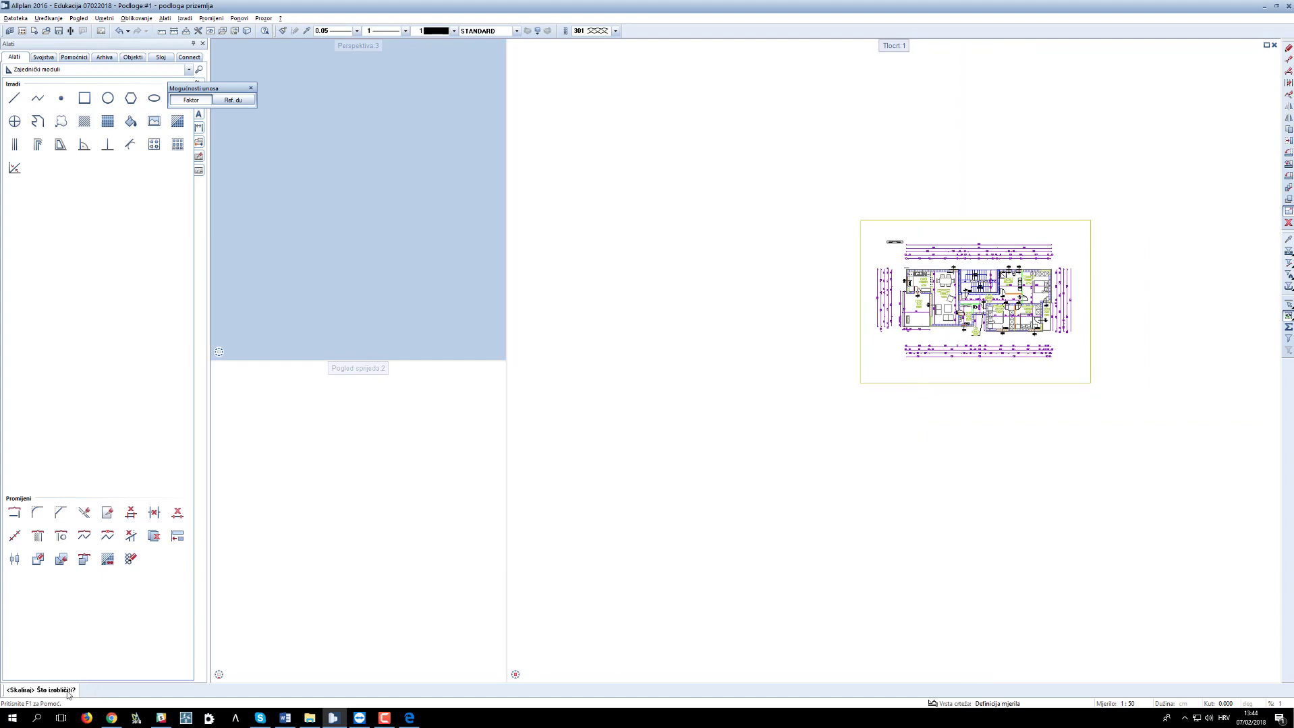
{"action": "scroll", "coordinate": [953, 270], "scroll_direction": "up", "scroll_amount": 3}
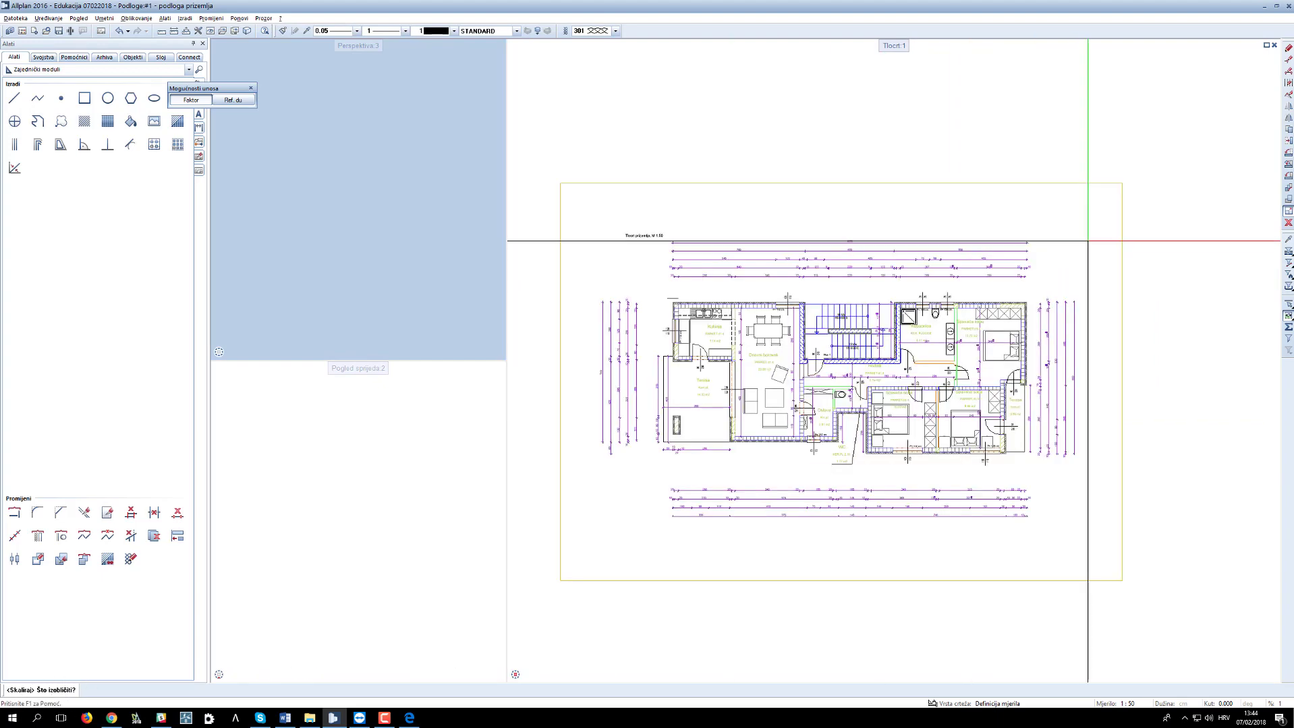
{"action": "left_click_drag", "start_coordinate": [229, 91], "coordinate": [660, 150]}
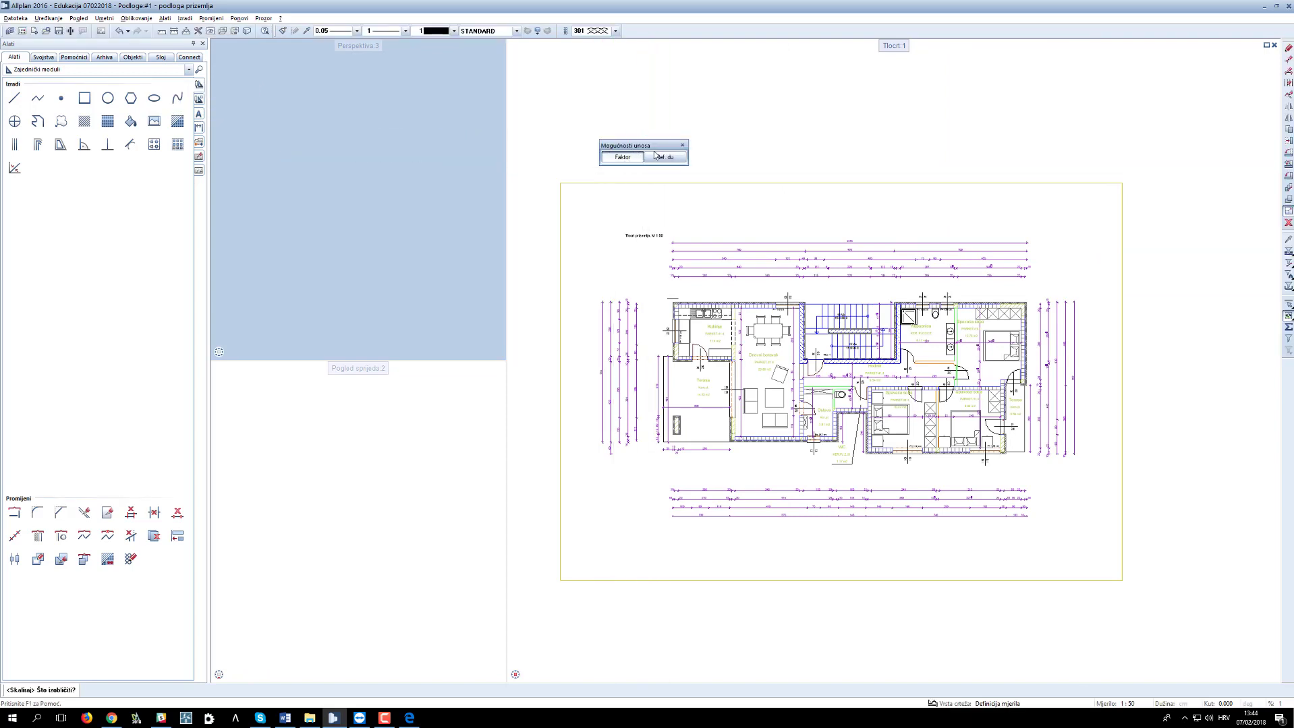
{"action": "left_click", "coordinate": [660, 158]}
Step: Try to scale the whole plan from the kitchen's wall corner, using the outer wall thickness as reference length and the drawn line as new length
{"action": "scroll", "coordinate": [658, 283], "scroll_direction": "up", "scroll_amount": 3}
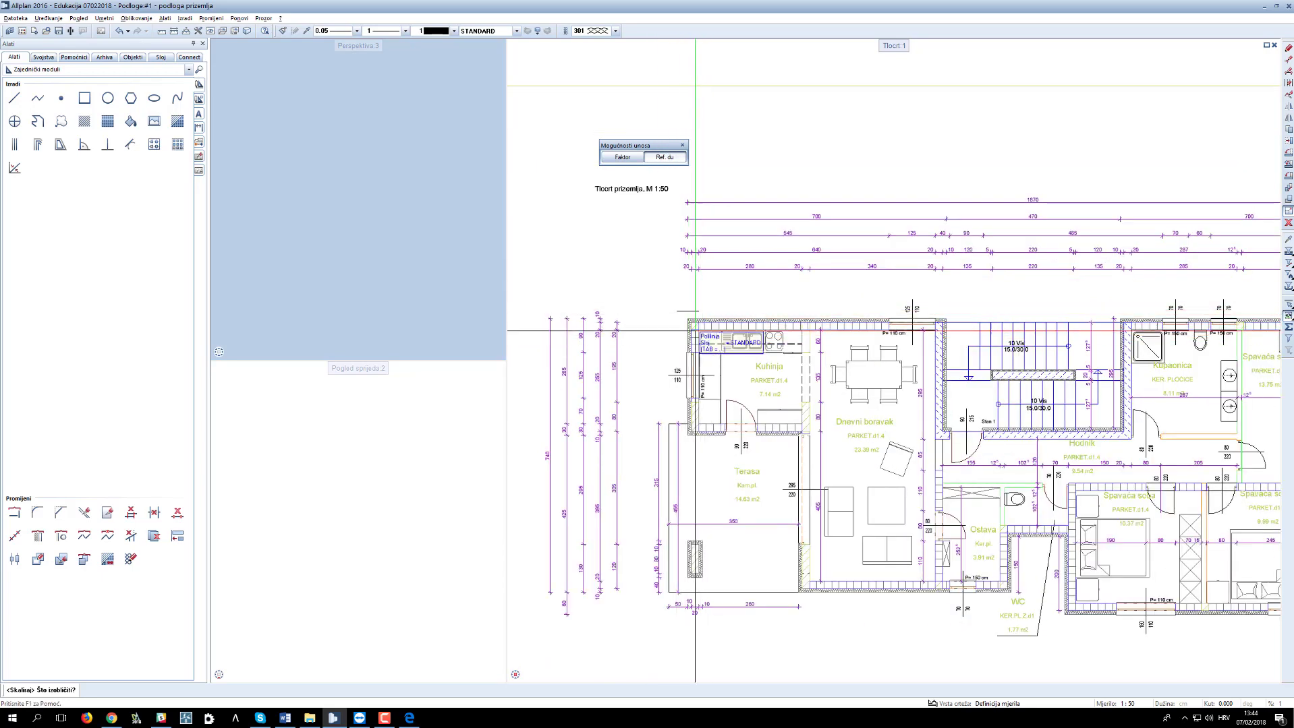
{"action": "scroll", "coordinate": [685, 346], "scroll_direction": "down", "scroll_amount": 3}
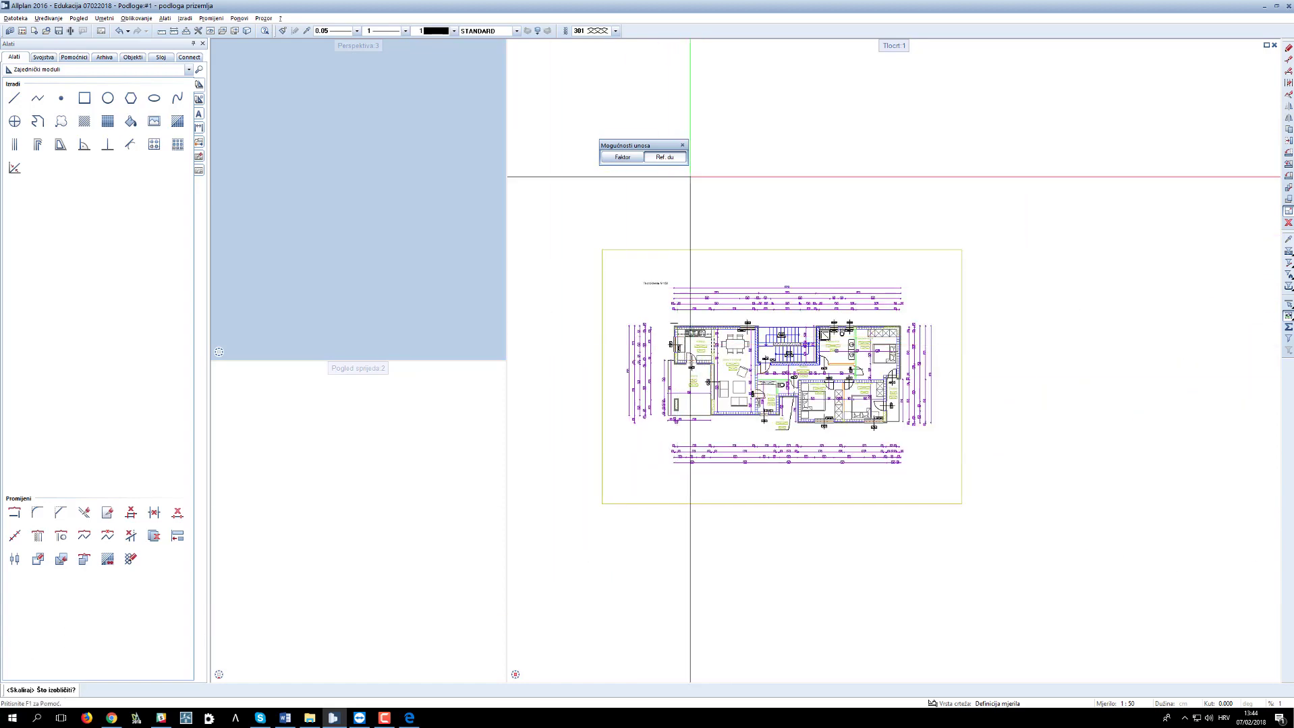
{"action": "left_click_drag", "start_coordinate": [577, 233], "coordinate": [1016, 550]}
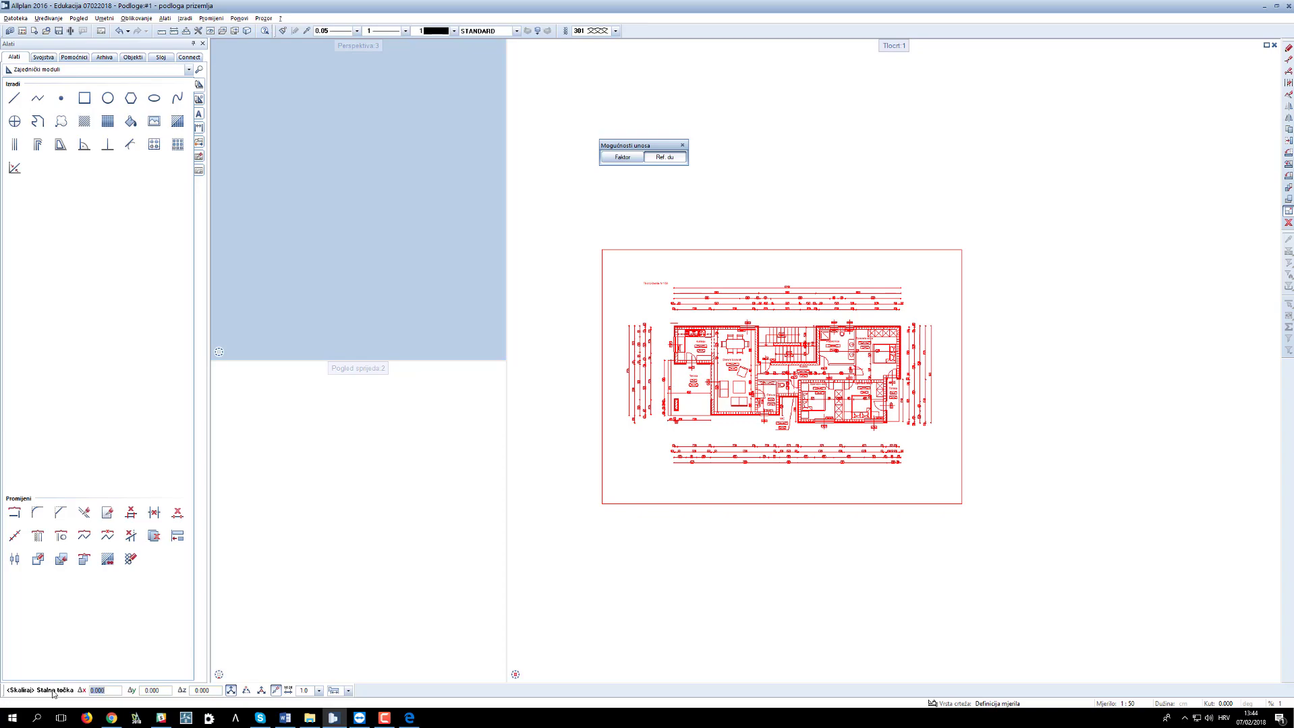
{"action": "scroll", "coordinate": [676, 315], "scroll_direction": "up", "scroll_amount": 6}
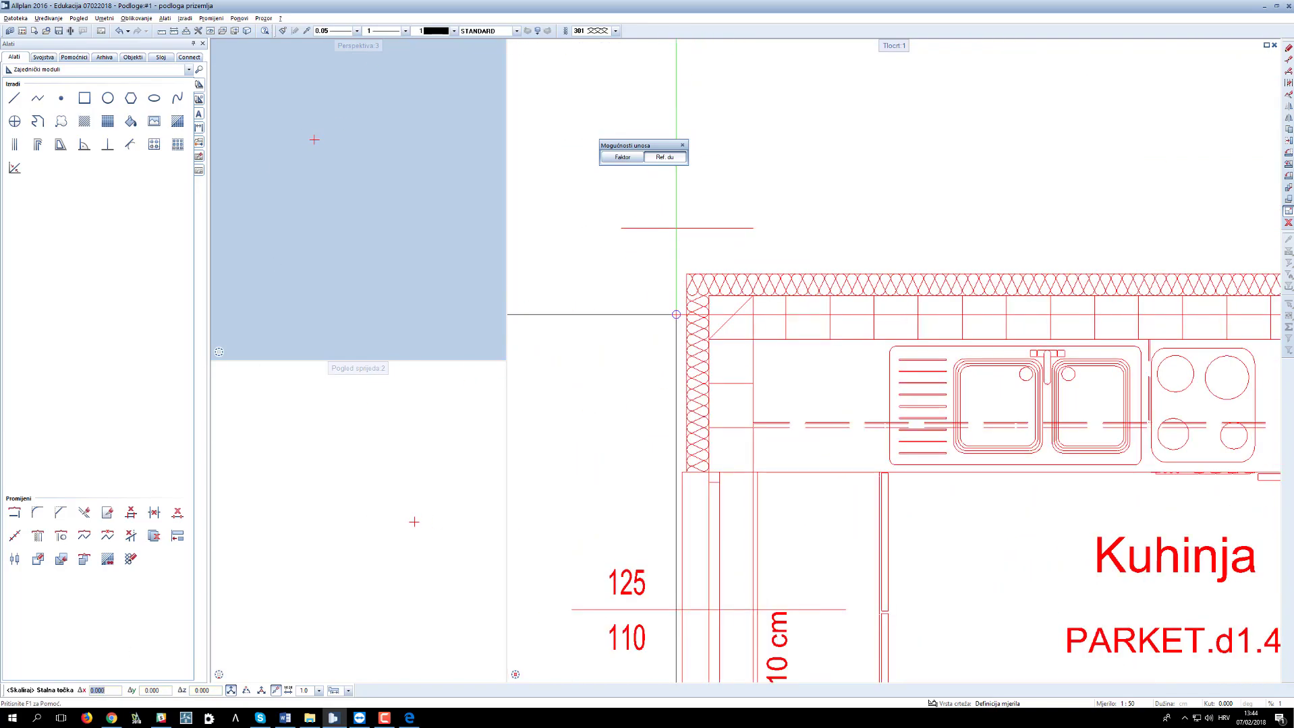
{"action": "left_click", "coordinate": [744, 332]}
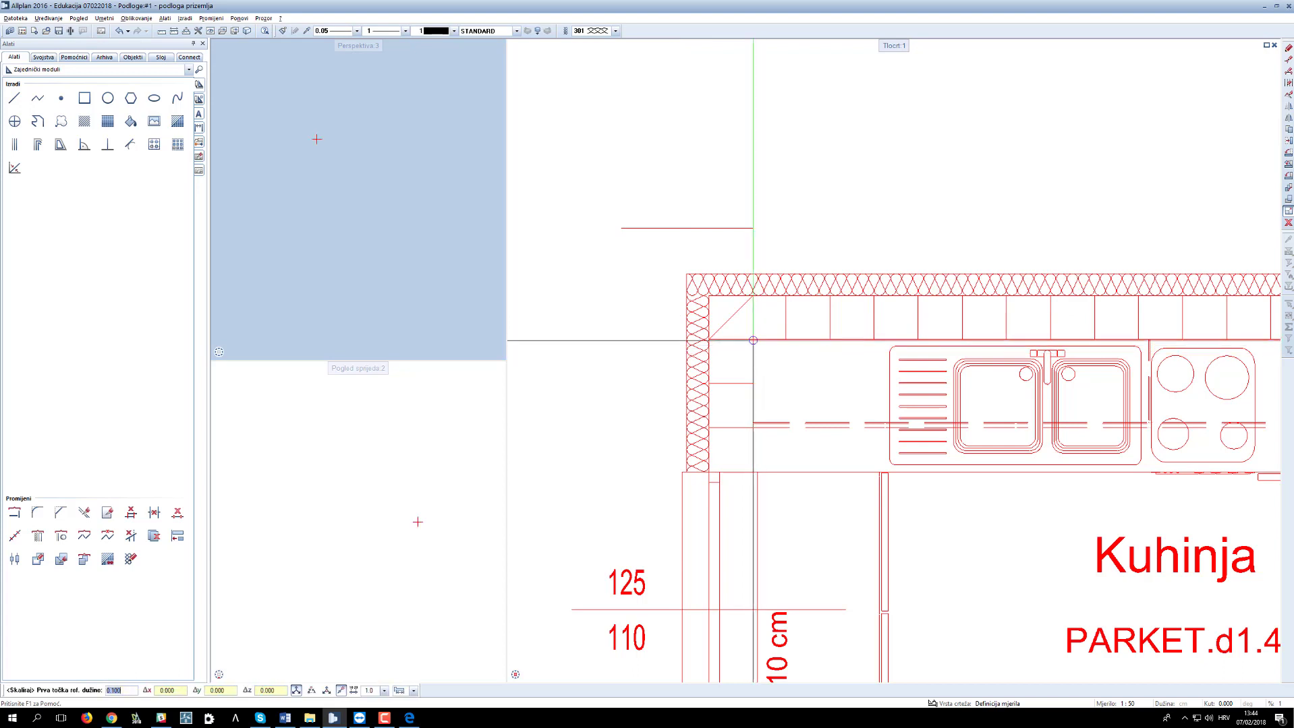
{"action": "left_click", "coordinate": [686, 338]}
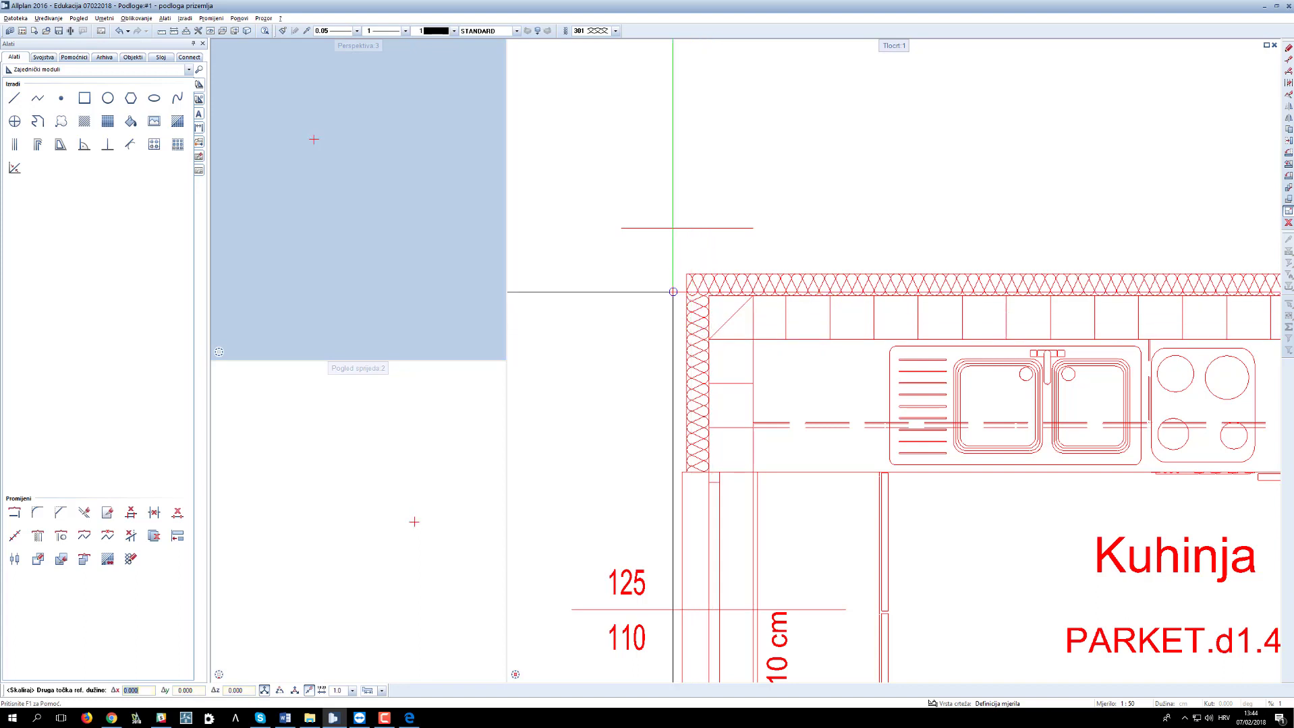
{"action": "scroll", "coordinate": [674, 375], "scroll_direction": "down", "scroll_amount": 2}
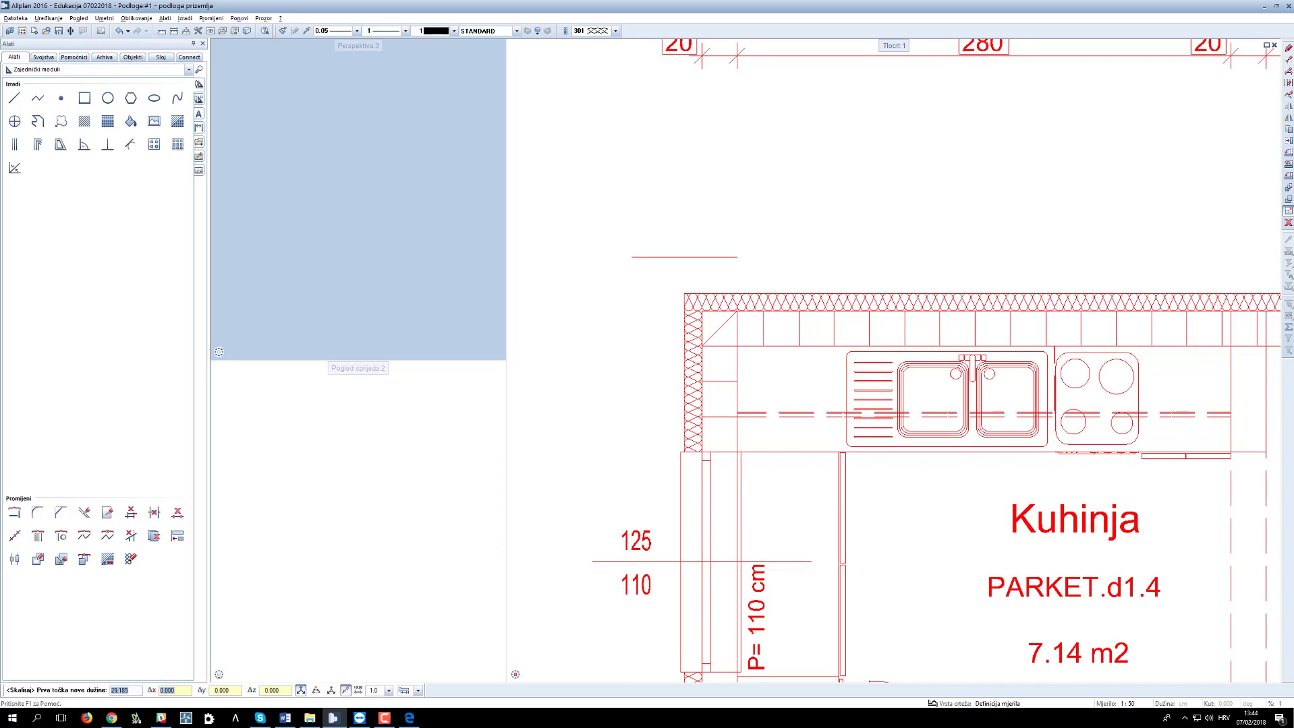
{"action": "left_click", "coordinate": [736, 256]}
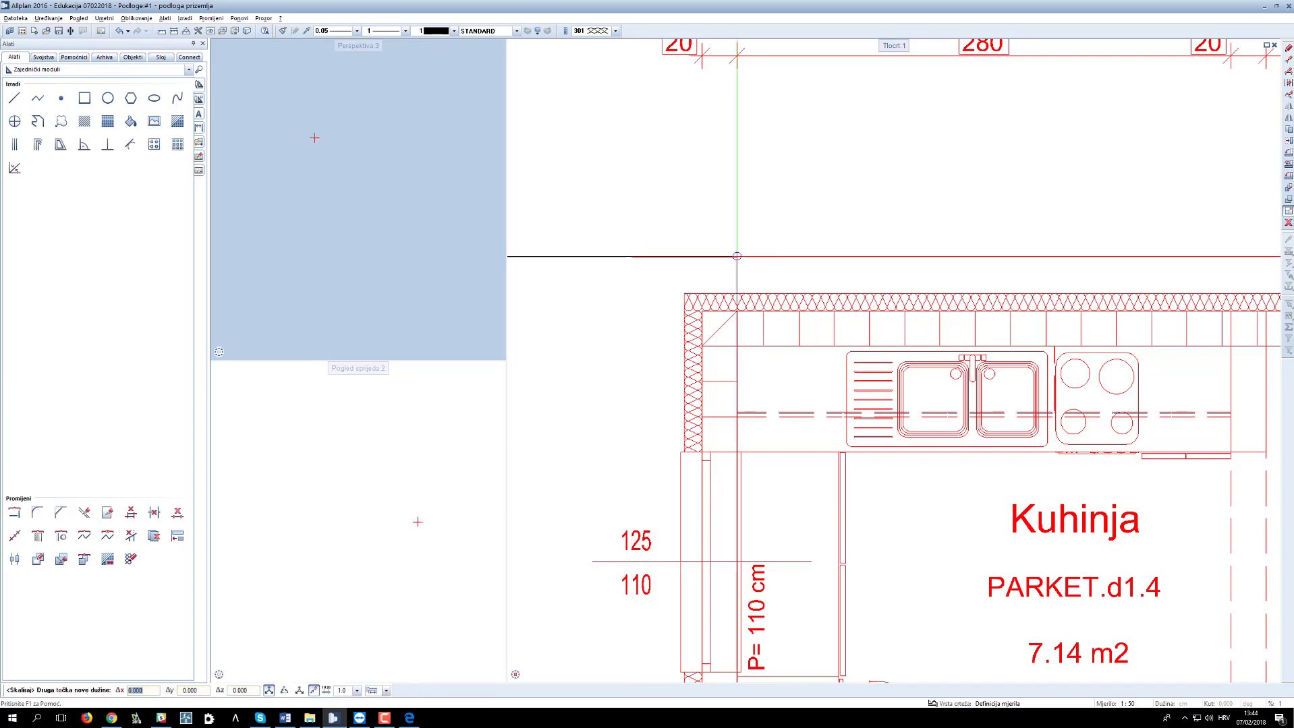
{"action": "left_click", "coordinate": [796, 290]}
{"action": "scroll", "coordinate": [741, 292], "scroll_direction": "down", "scroll_amount": 4}
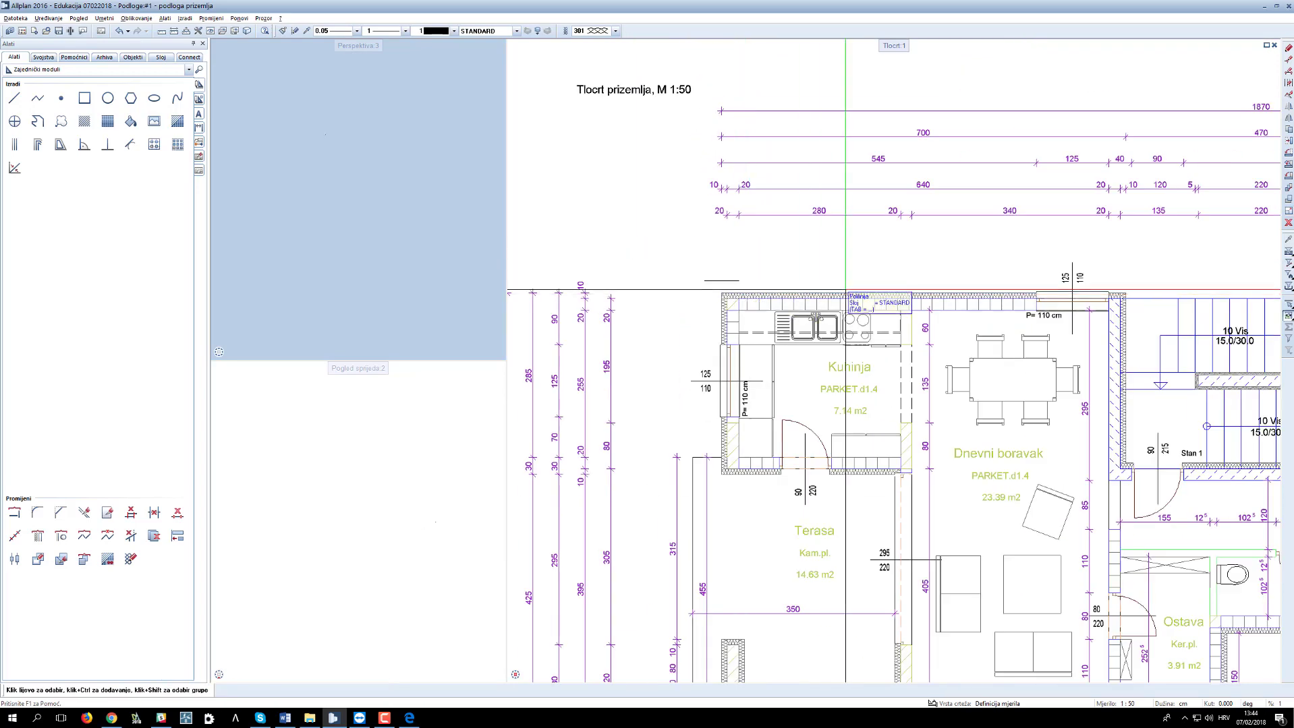
Step: Restart Scale by reference length on the entire plan, matching the wall thickness at the kitchen corner to the line drawn above it
{"action": "left_click", "coordinate": [1288, 211]}
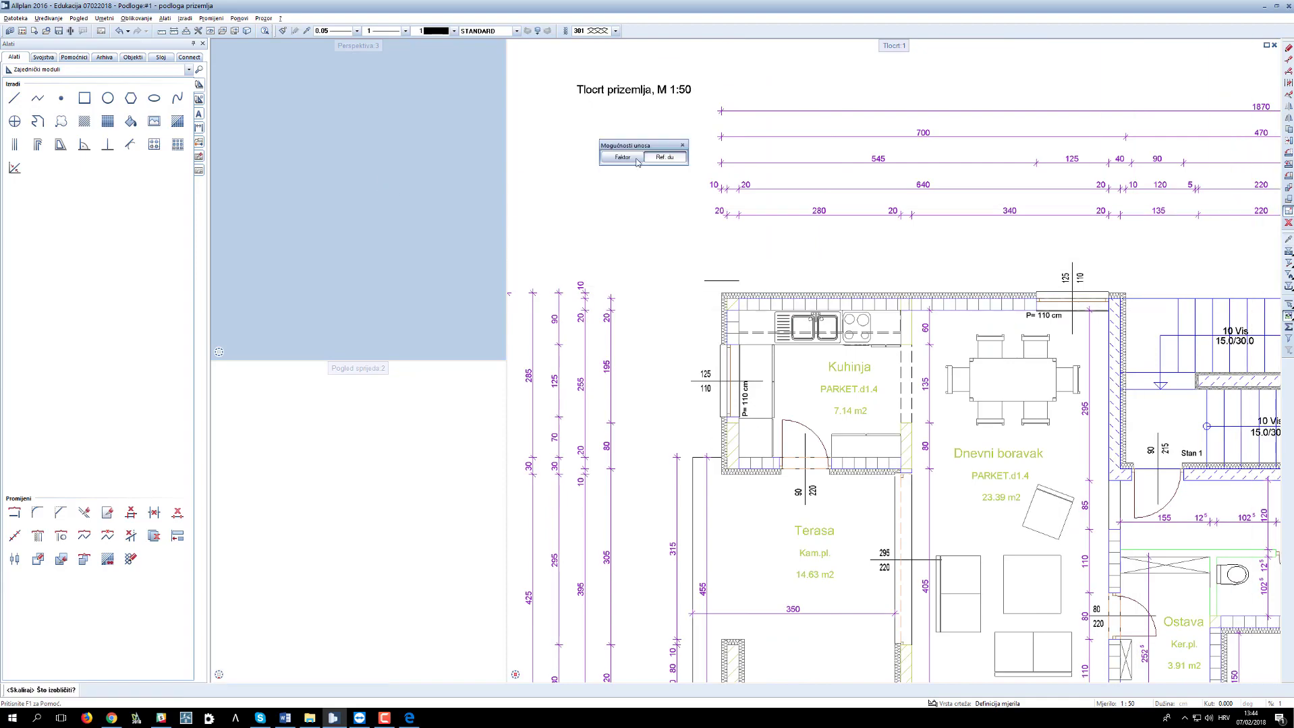
{"action": "scroll", "coordinate": [634, 269], "scroll_direction": "down", "scroll_amount": 6}
{"action": "left_click_drag", "start_coordinate": [656, 267], "coordinate": [933, 500]}
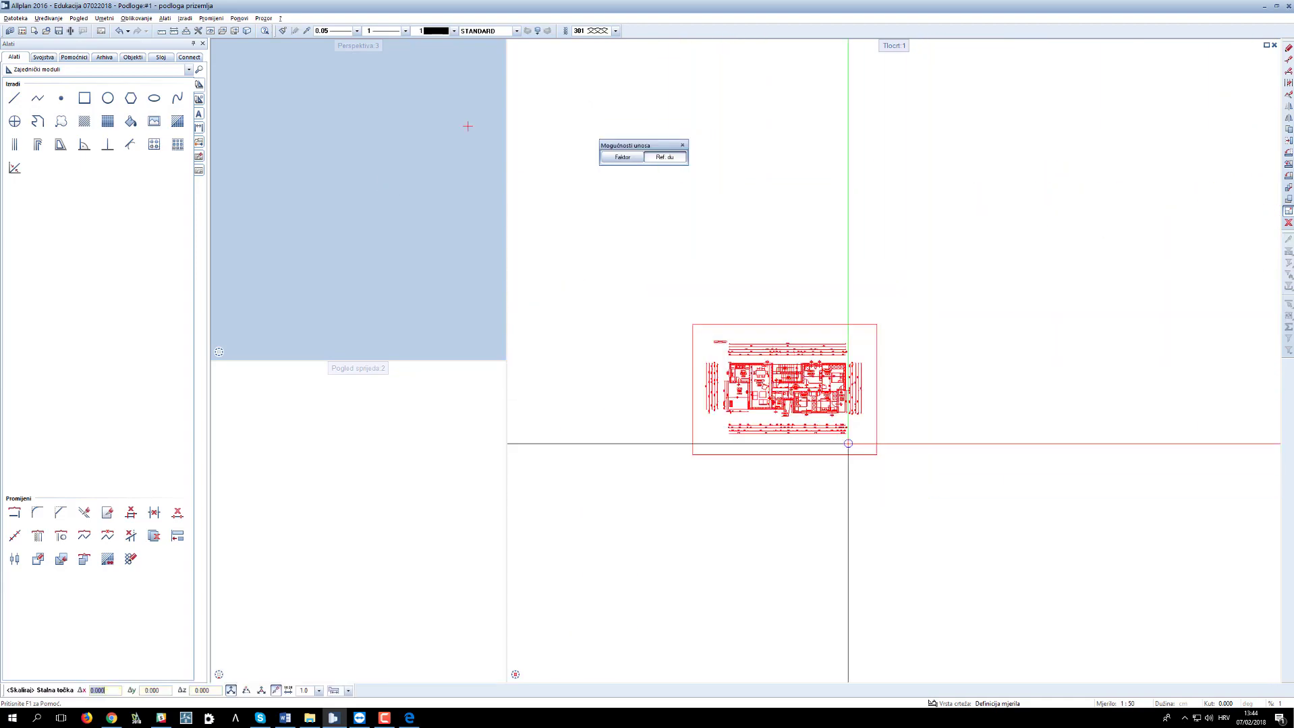
{"action": "scroll", "coordinate": [817, 419], "scroll_direction": "up", "scroll_amount": 10}
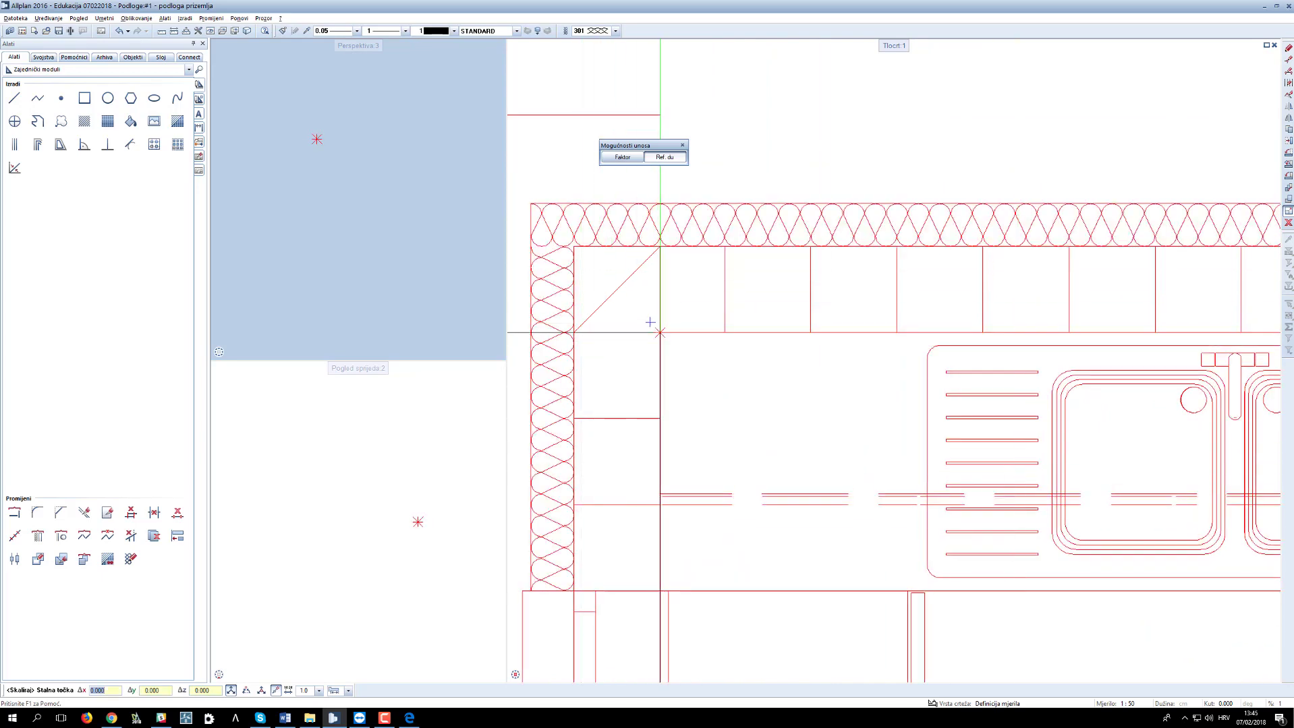
{"action": "left_click", "coordinate": [657, 331]}
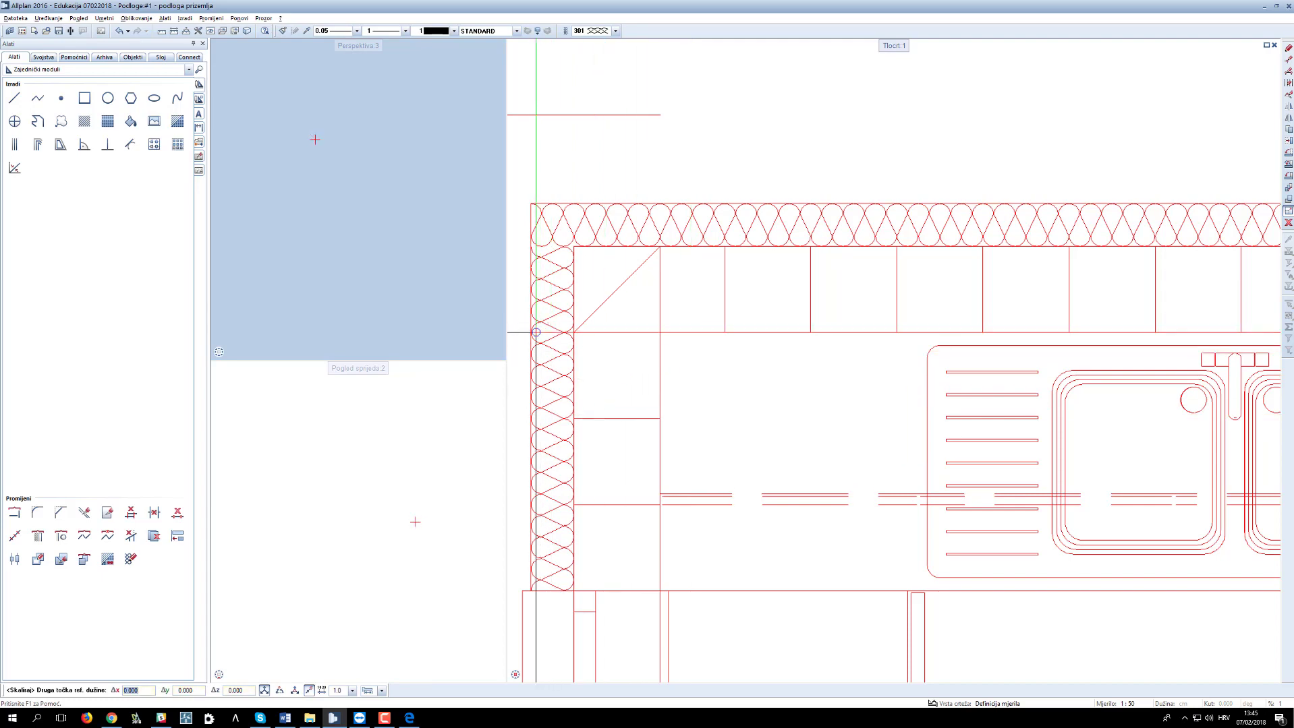
{"action": "left_click", "coordinate": [530, 331]}
{"action": "scroll", "coordinate": [694, 375], "scroll_direction": "down", "scroll_amount": 2}
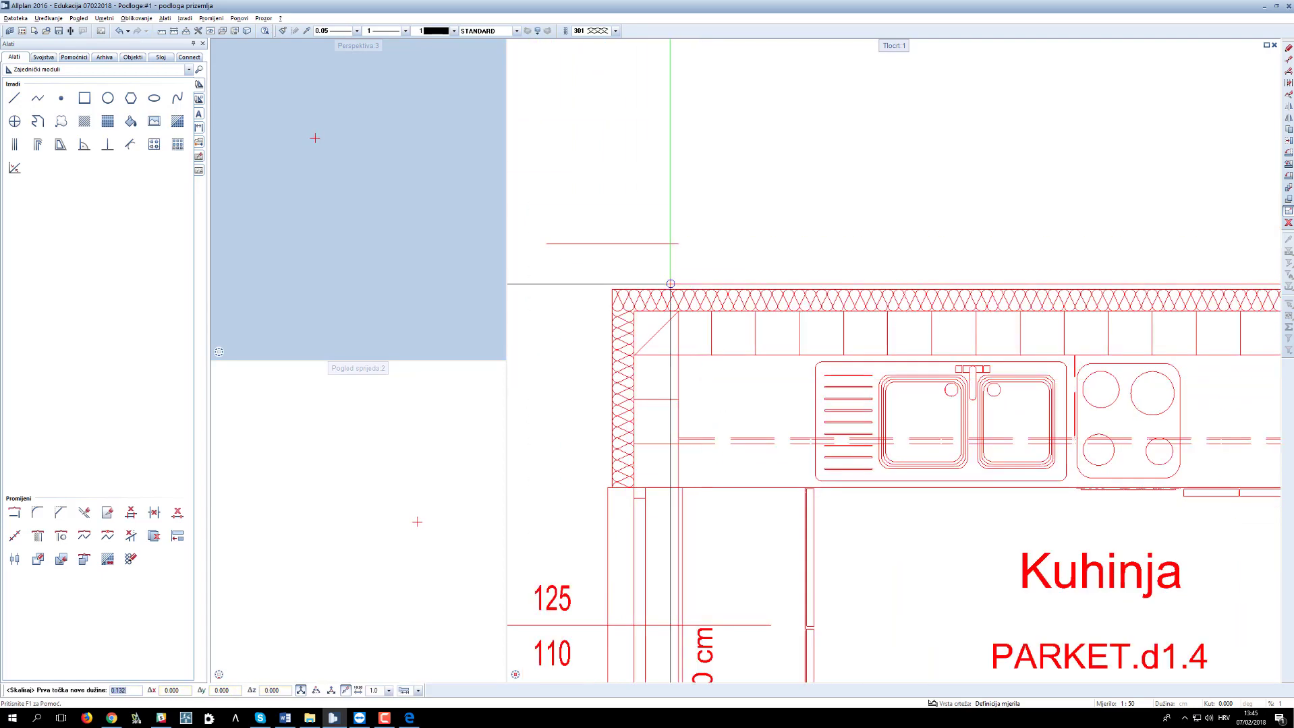
{"action": "left_click", "coordinate": [679, 245]}
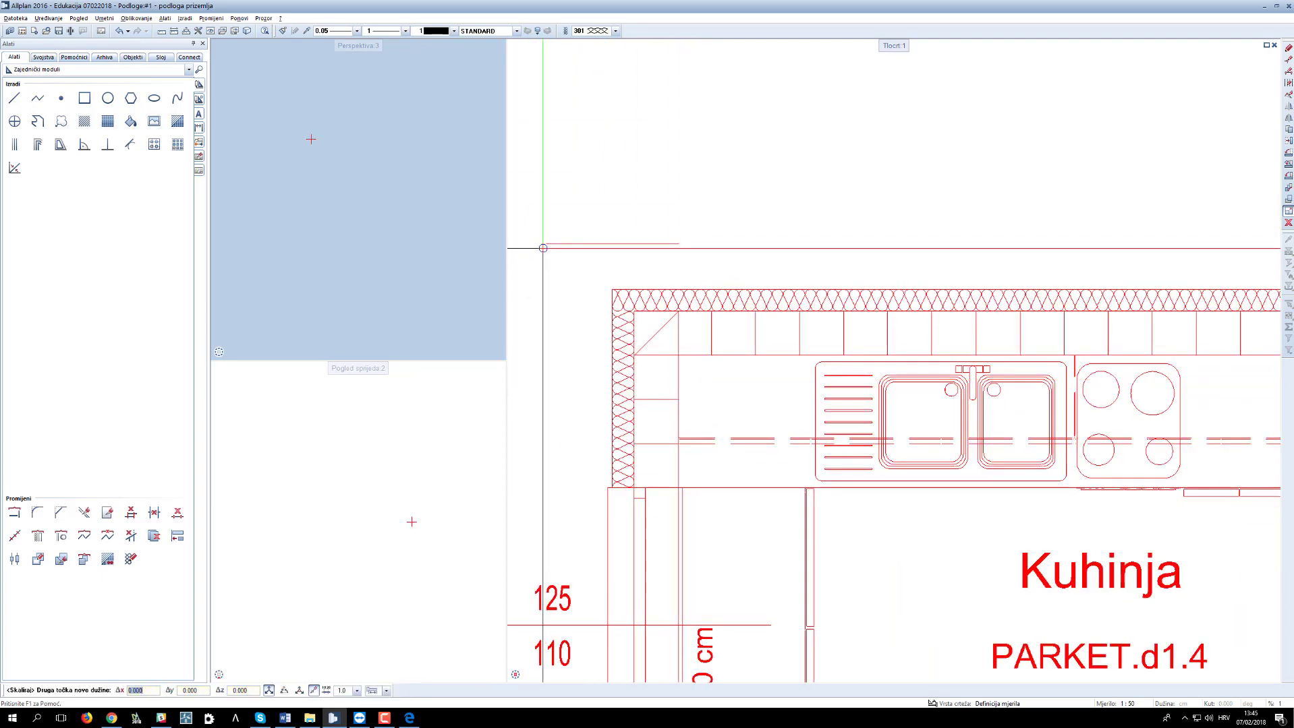
{"action": "left_click", "coordinate": [546, 244]}
{"action": "scroll", "coordinate": [793, 385], "scroll_direction": "down", "scroll_amount": 8}
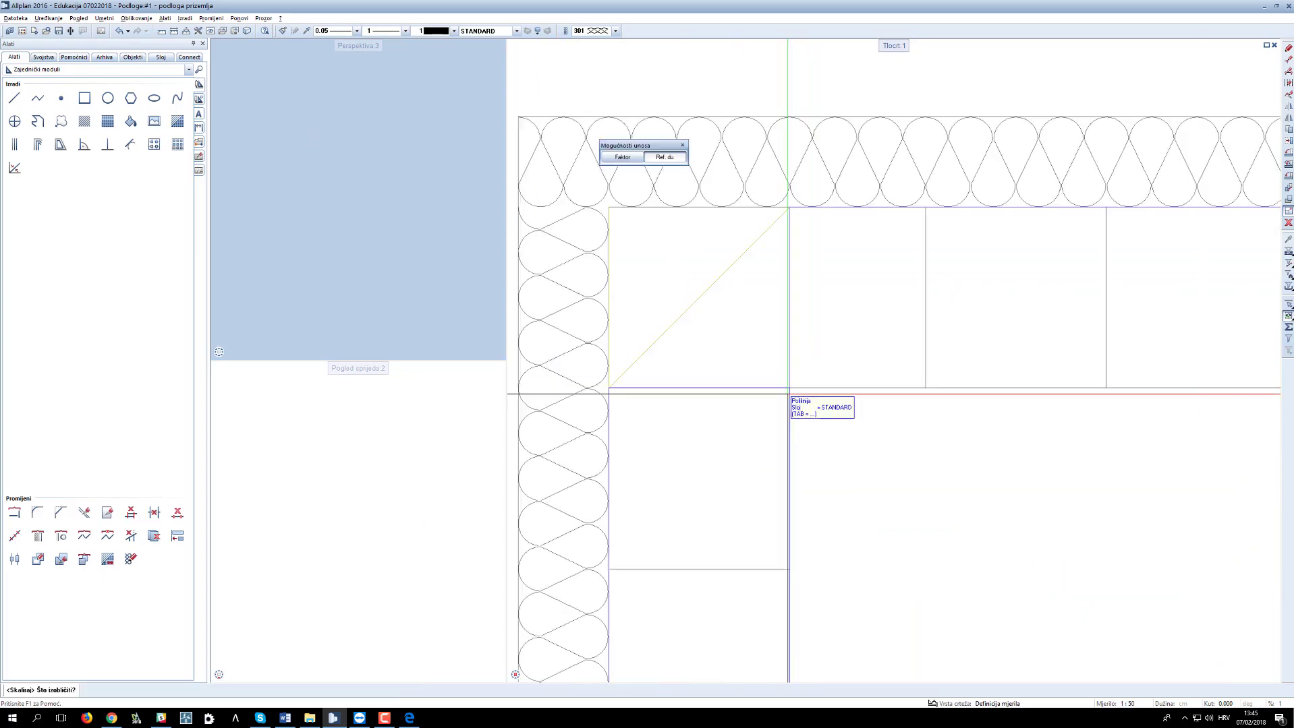
Step: Measure the scaled outer wall's thickness beside the kitchen sink and close the readings
{"action": "scroll", "coordinate": [787, 387], "scroll_direction": "down", "scroll_amount": 1}
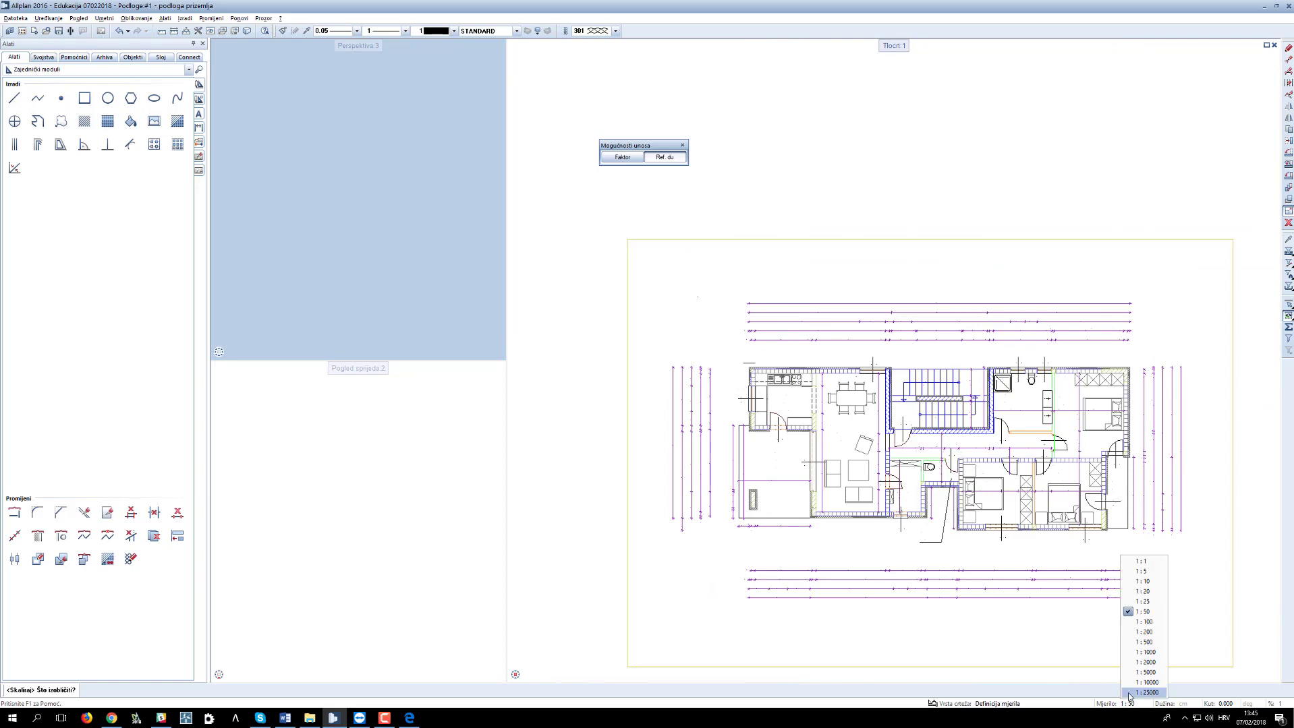
{"action": "key", "text": "Escape"}
{"action": "scroll", "coordinate": [752, 371], "scroll_direction": "up", "scroll_amount": 6}
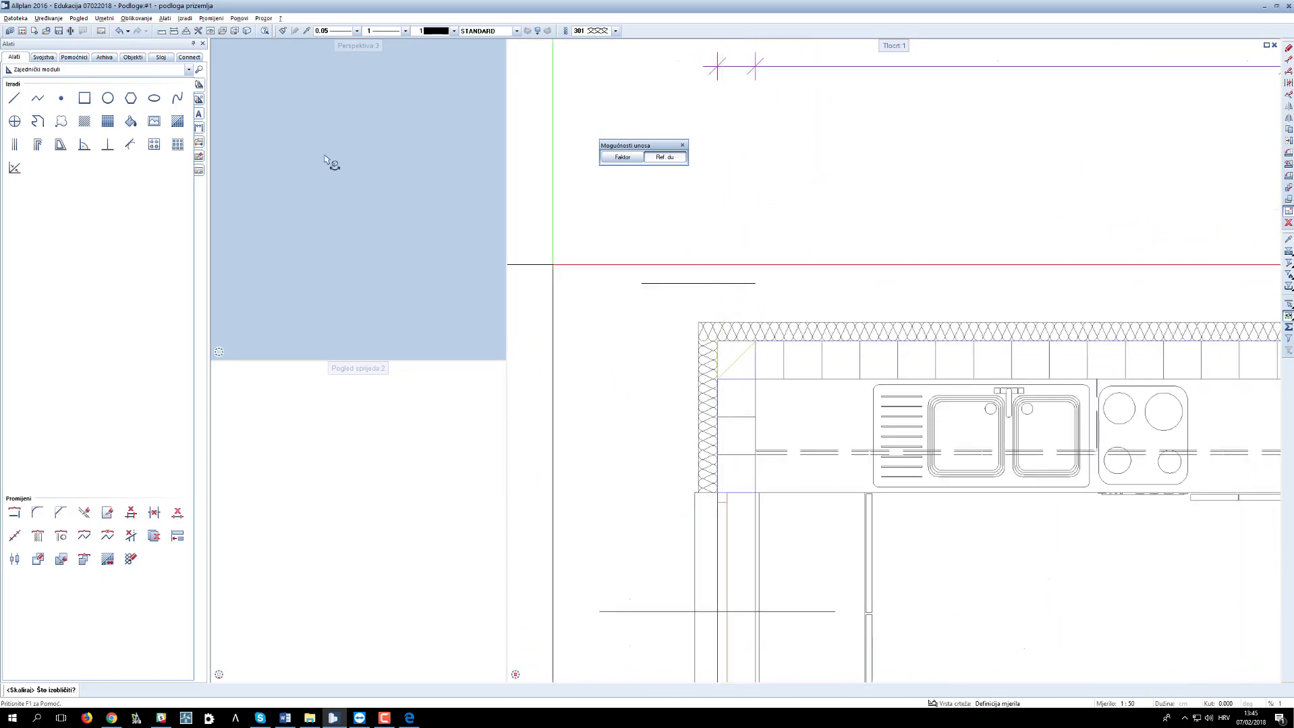
{"action": "left_click", "coordinate": [175, 31]}
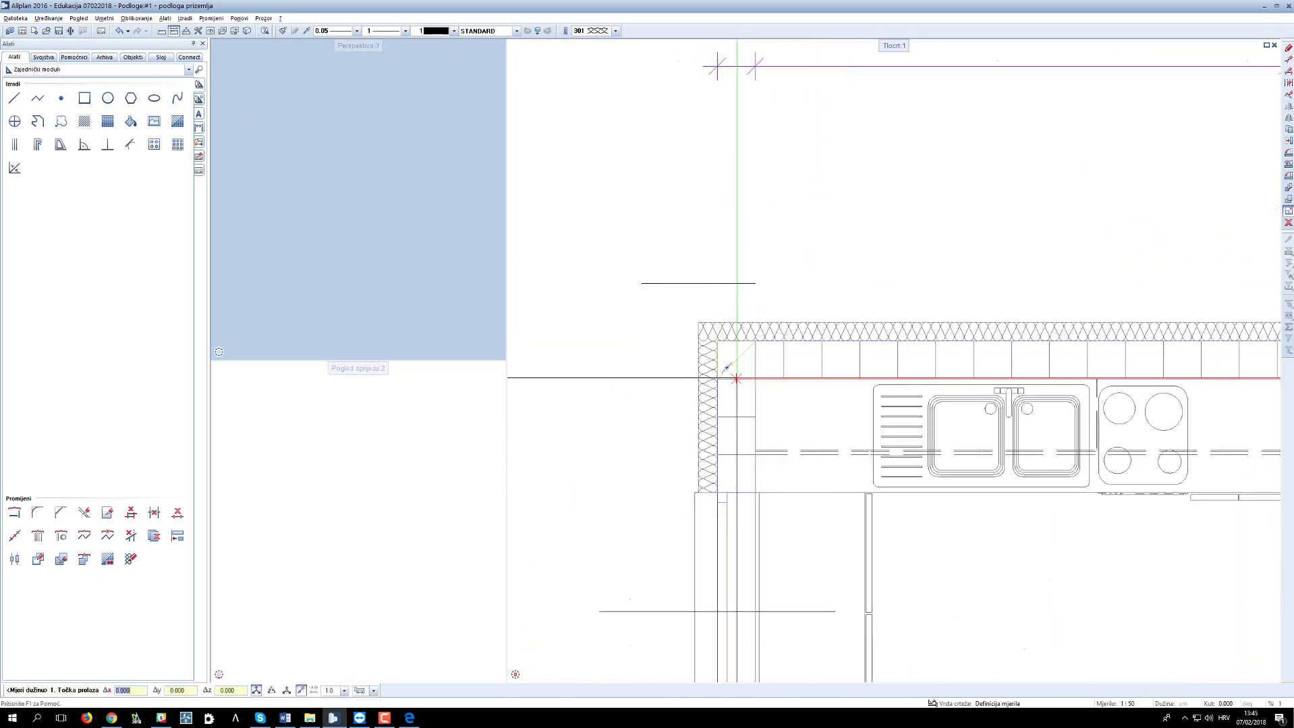
{"action": "scroll", "coordinate": [742, 371], "scroll_direction": "up", "scroll_amount": 2}
{"action": "left_click", "coordinate": [756, 371]}
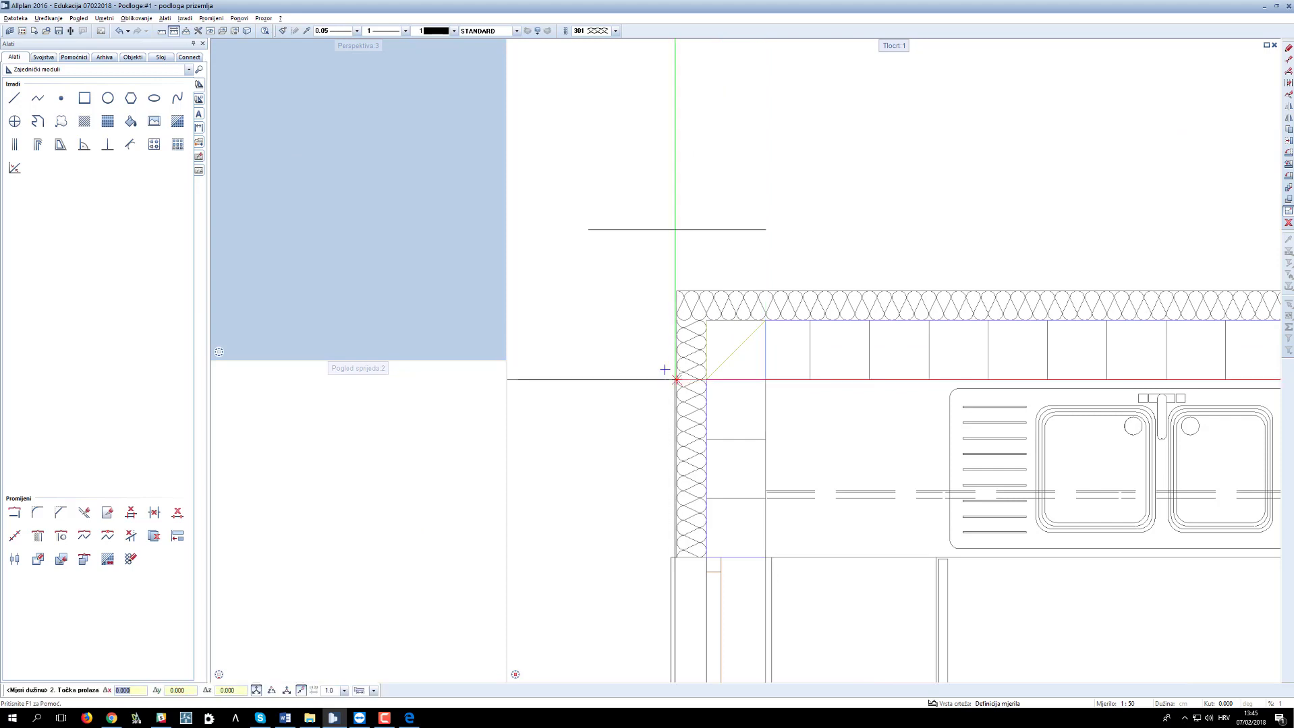
{"action": "left_click", "coordinate": [671, 369]}
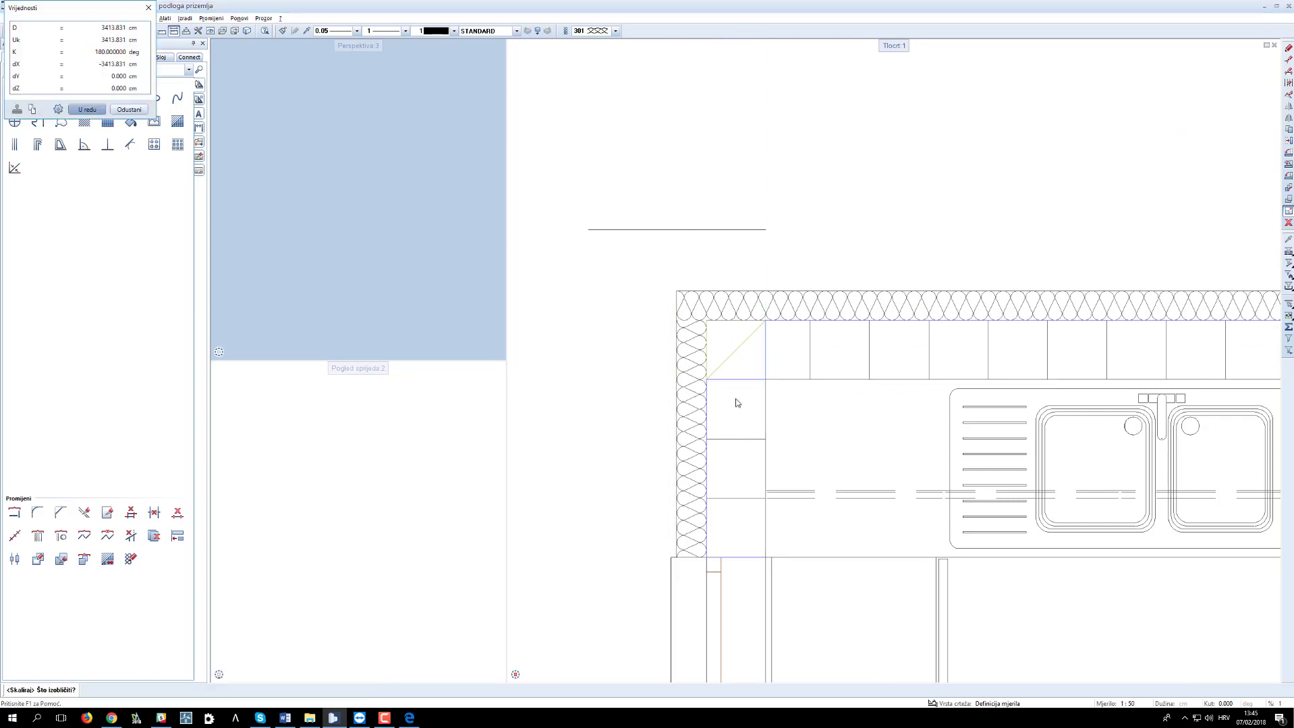
{"action": "key", "text": "Escape"}
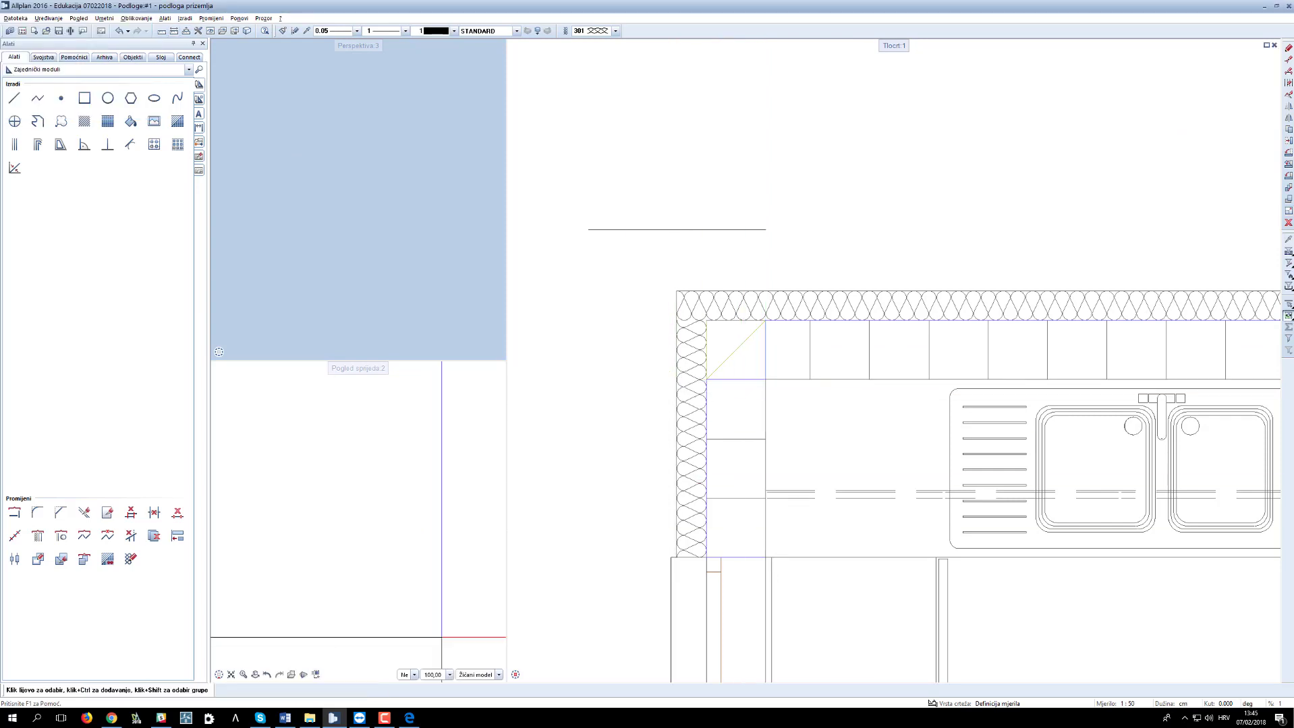
Step: Undo the last scaling of the plan
{"action": "scroll", "coordinate": [832, 376], "scroll_direction": "down", "scroll_amount": 4}
{"action": "scroll", "coordinate": [832, 377], "scroll_direction": "down", "scroll_amount": 3}
{"action": "left_click", "coordinate": [120, 31]}
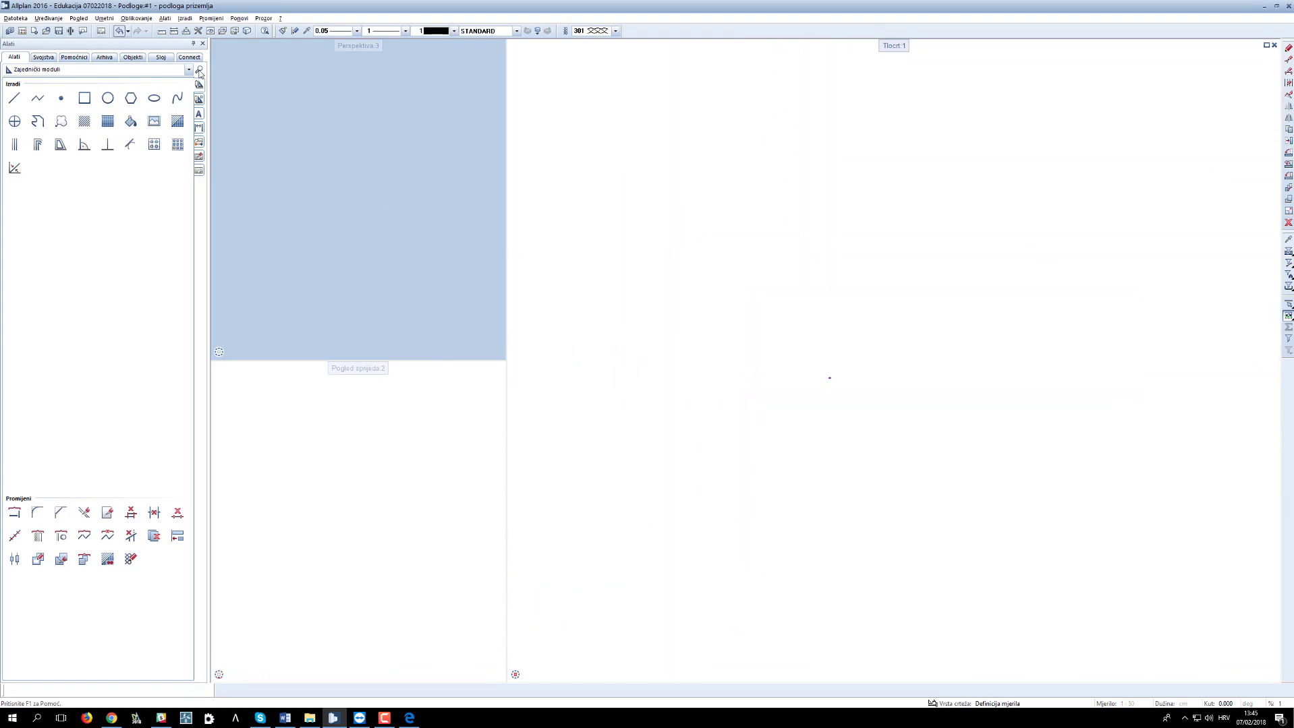
Step: Set the drawing scale to 1:100
{"action": "scroll", "coordinate": [694, 332], "scroll_direction": "up", "scroll_amount": 6}
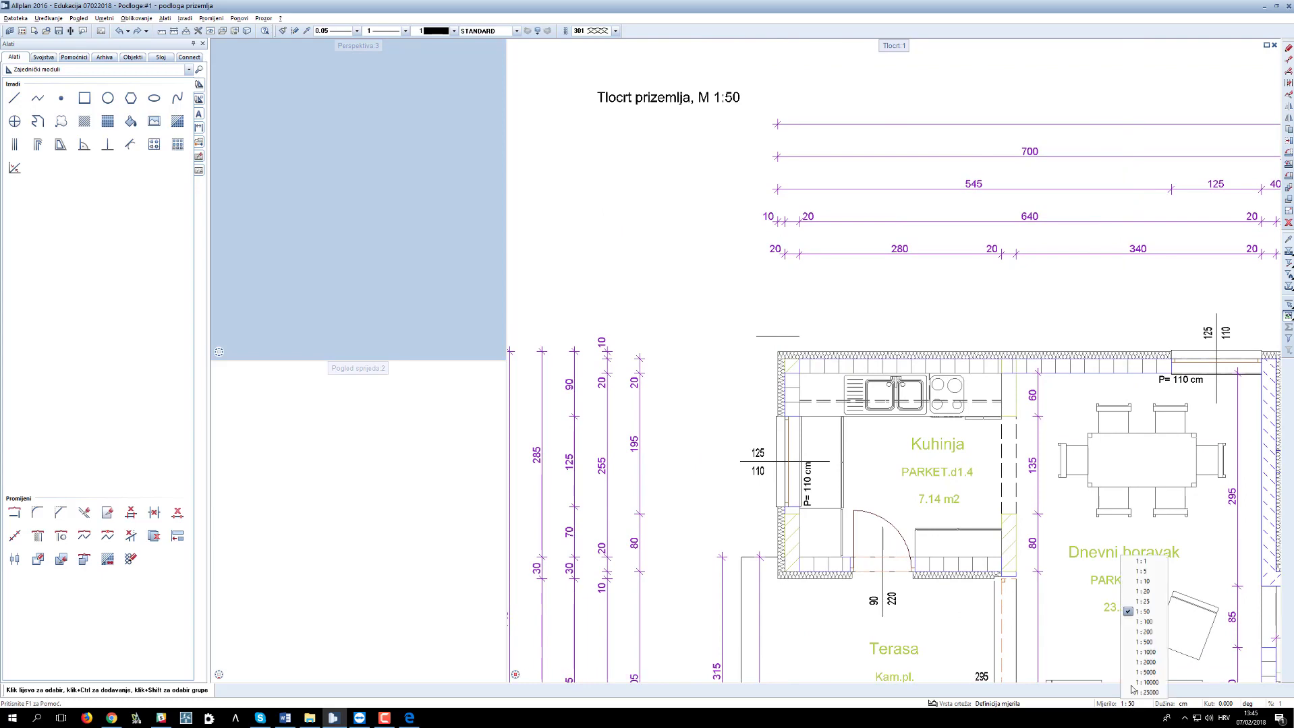
{"action": "left_click", "coordinate": [1138, 622]}
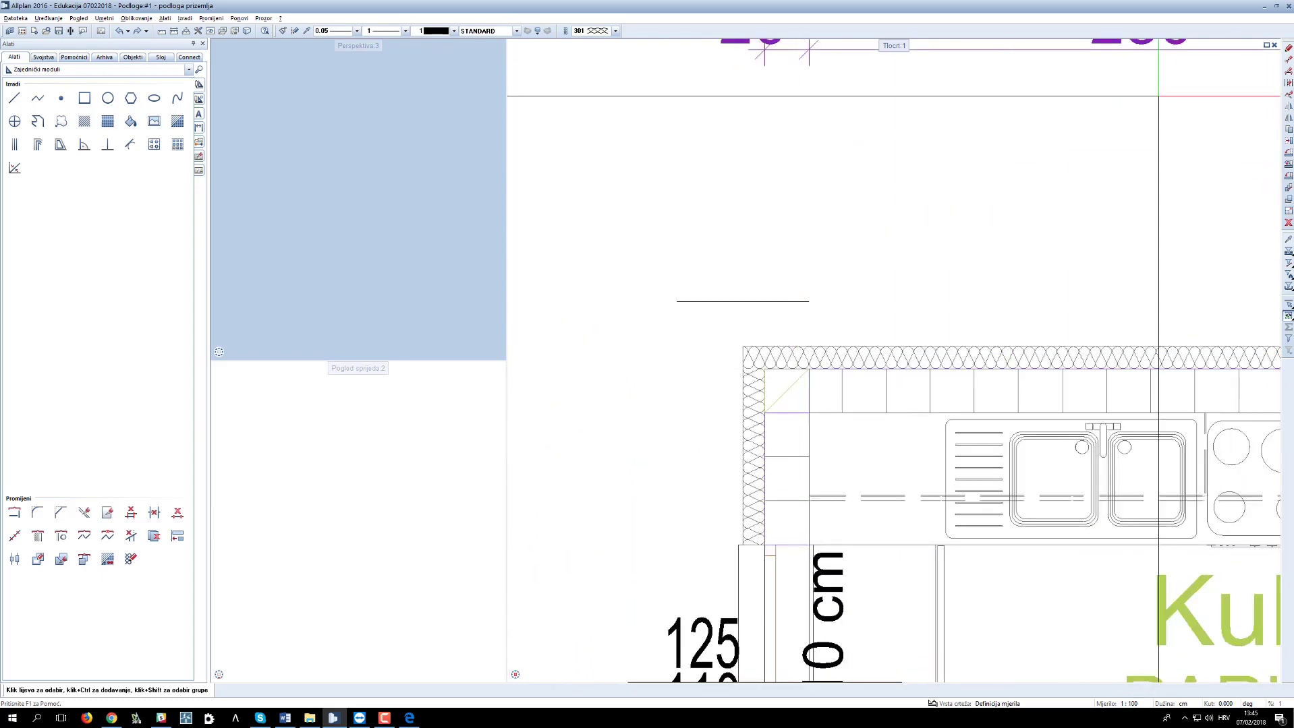
Step: Measure the outer wall's thickness at the kitchen corner and the length of the line drawn above it
{"action": "left_click", "coordinate": [174, 31]}
{"action": "scroll", "coordinate": [812, 433], "scroll_direction": "up", "scroll_amount": 2}
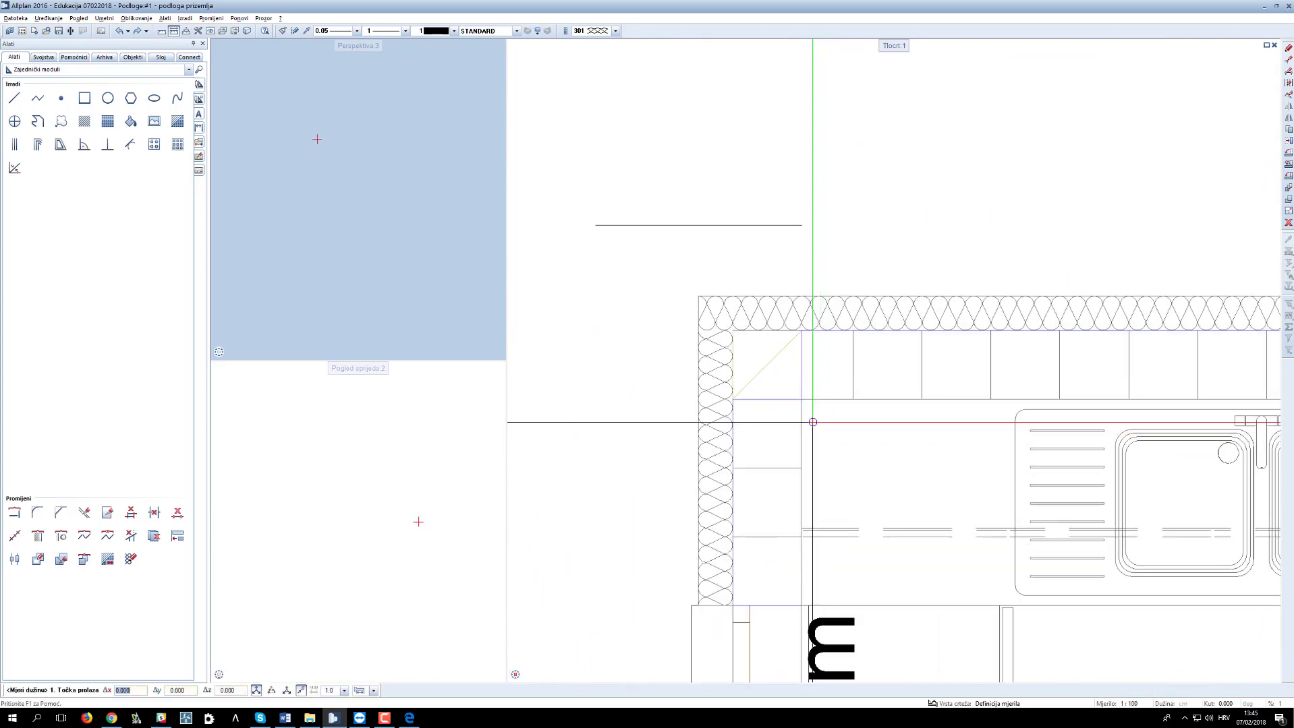
{"action": "left_click", "coordinate": [688, 388]}
{"action": "key", "text": "Return"}
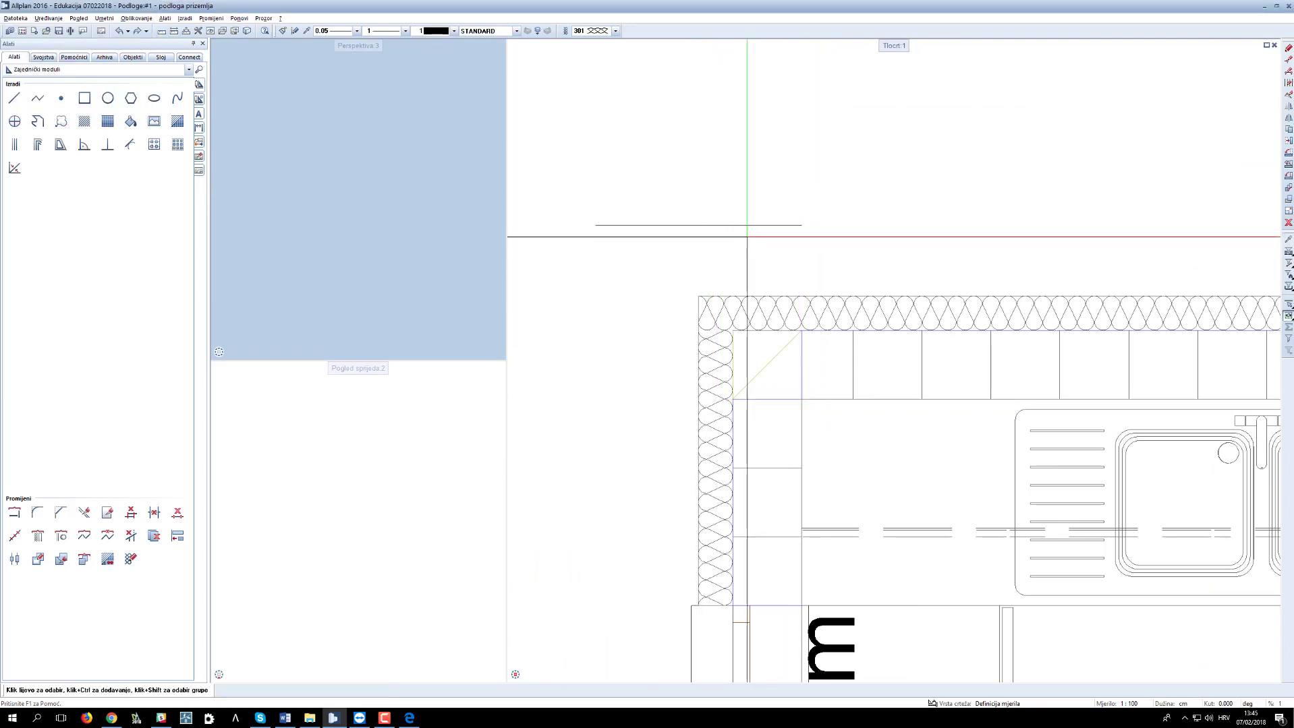
{"action": "left_click", "coordinate": [174, 32]}
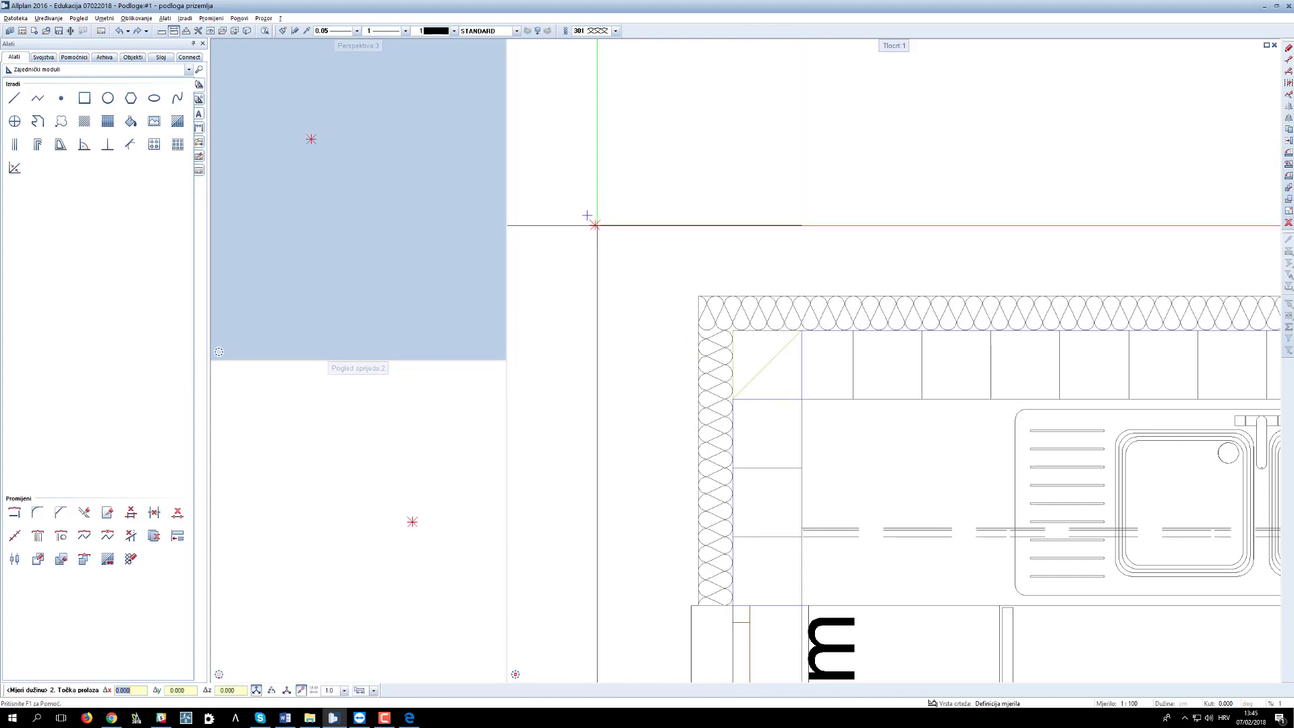
{"action": "left_click", "coordinate": [596, 225]}
{"action": "key", "text": "Escape"}
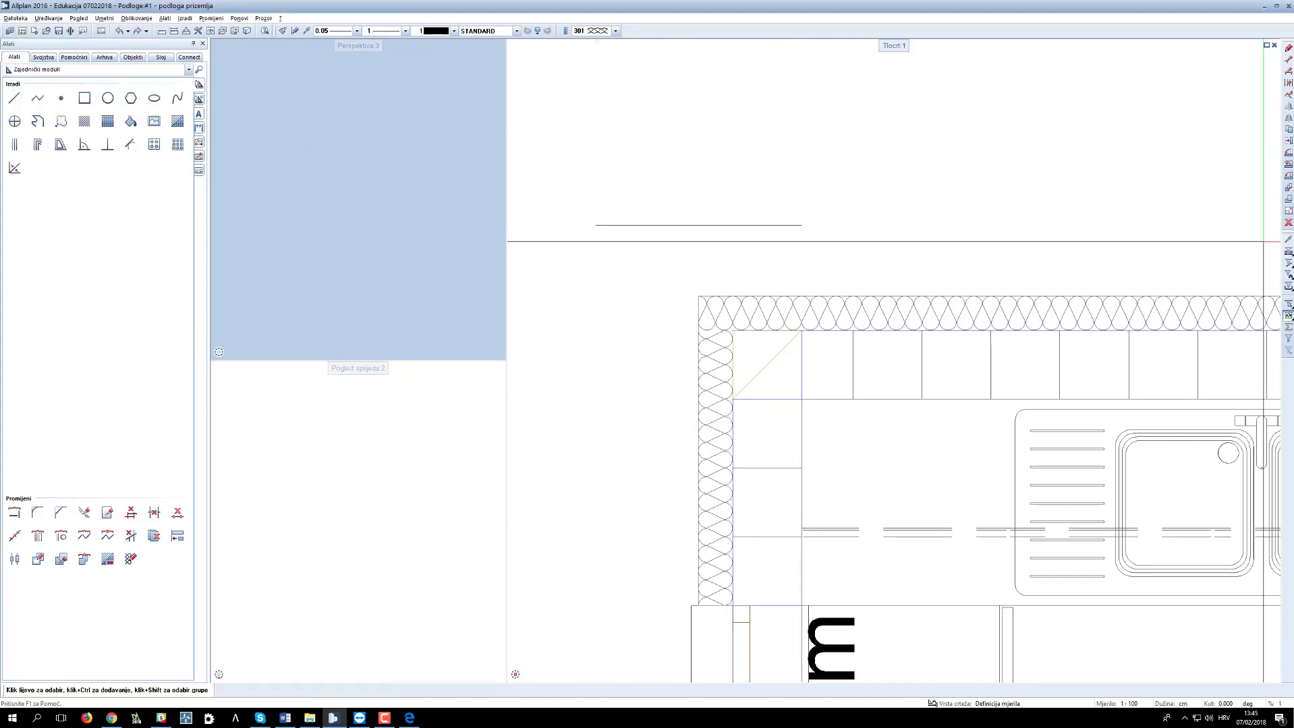
Step: Scale the whole plan by reference length, fixed at the kitchen's outer corner, matching the outer wall's thickness to the line above it
{"action": "left_click", "coordinate": [1288, 211]}
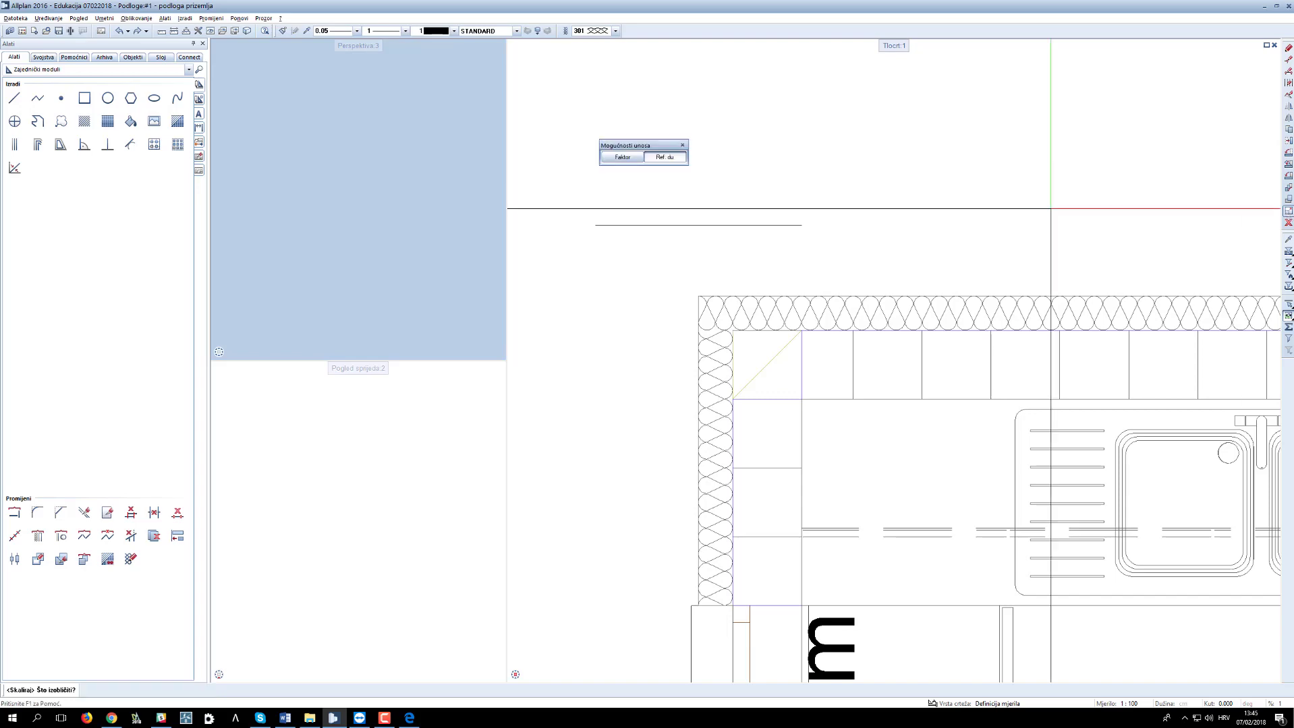
{"action": "scroll", "coordinate": [702, 326], "scroll_direction": "down", "scroll_amount": 6}
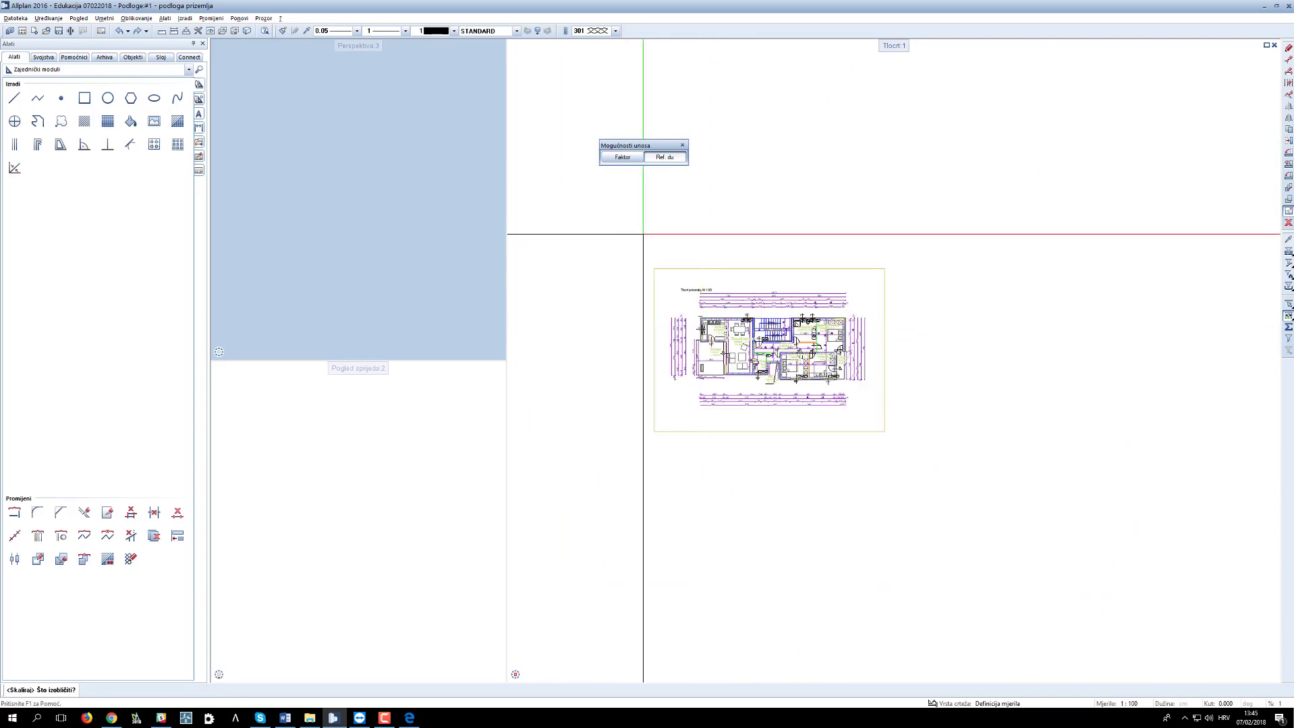
{"action": "left_click_drag", "start_coordinate": [624, 223], "coordinate": [905, 463]}
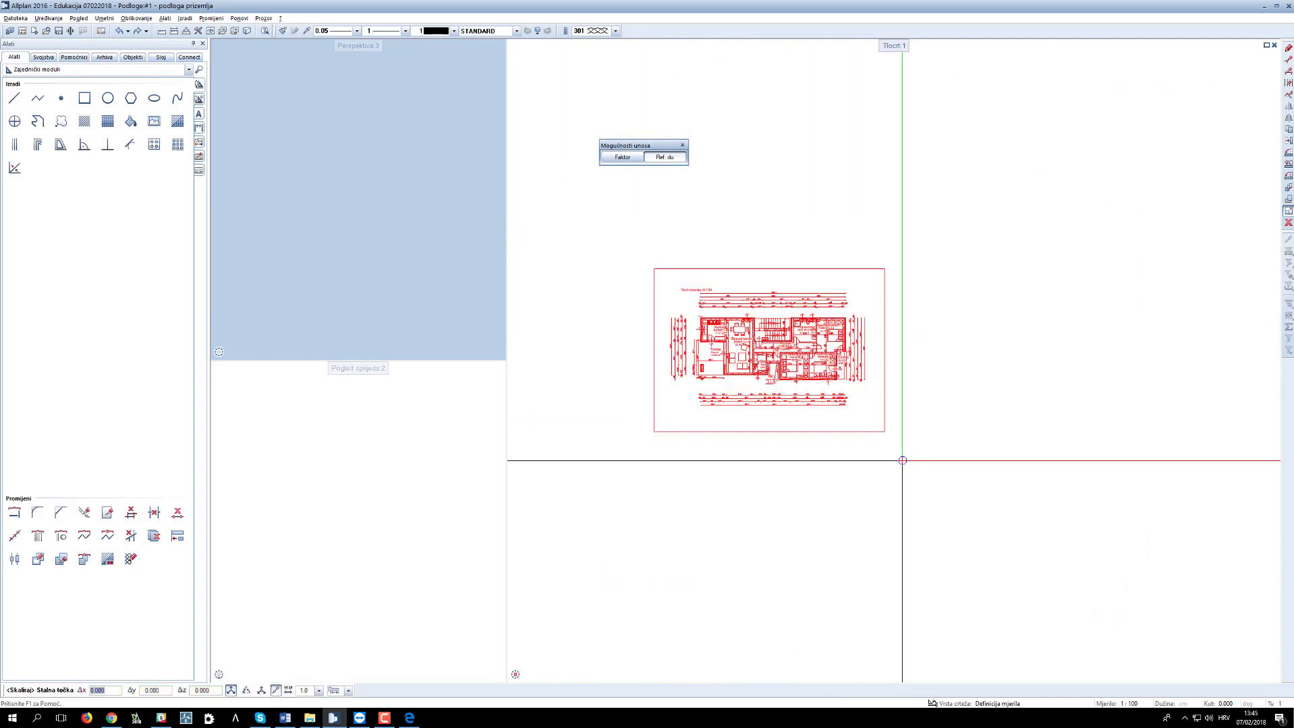
{"action": "scroll", "coordinate": [714, 270], "scroll_direction": "up", "scroll_amount": 6}
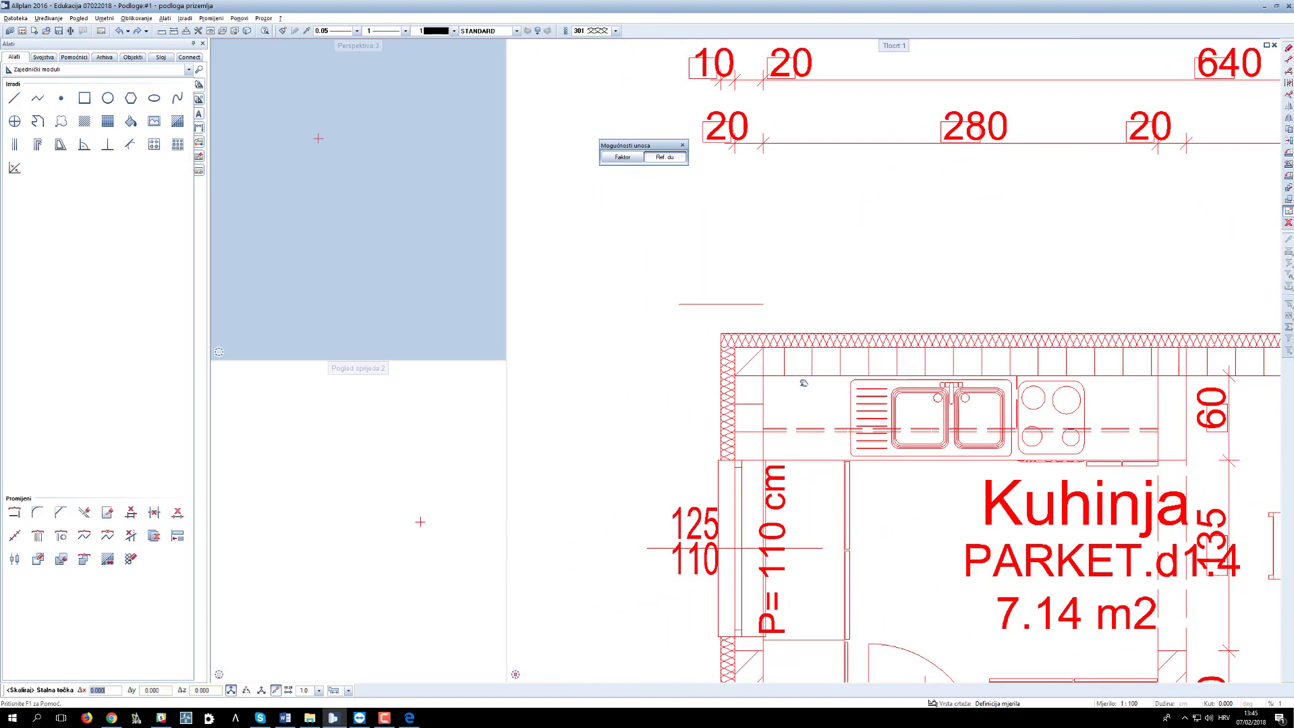
{"action": "scroll", "coordinate": [756, 370], "scroll_direction": "up", "scroll_amount": 3}
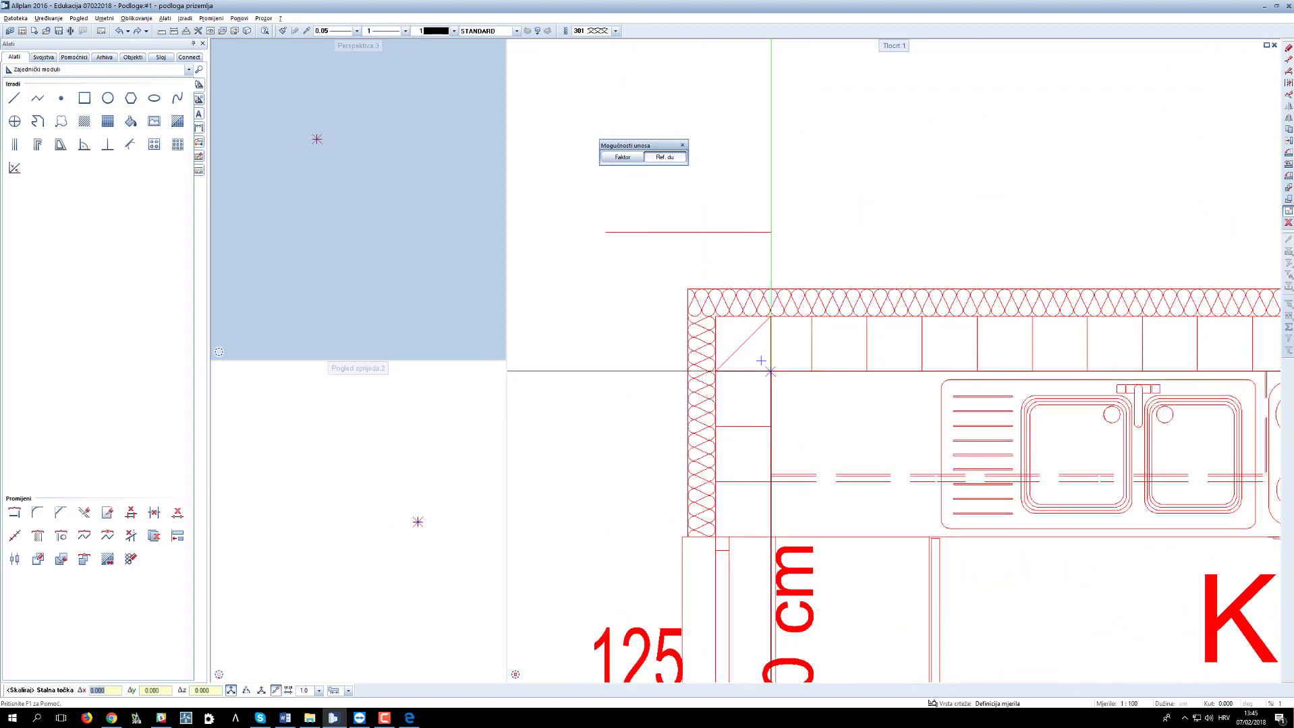
{"action": "left_click", "coordinate": [687, 290]}
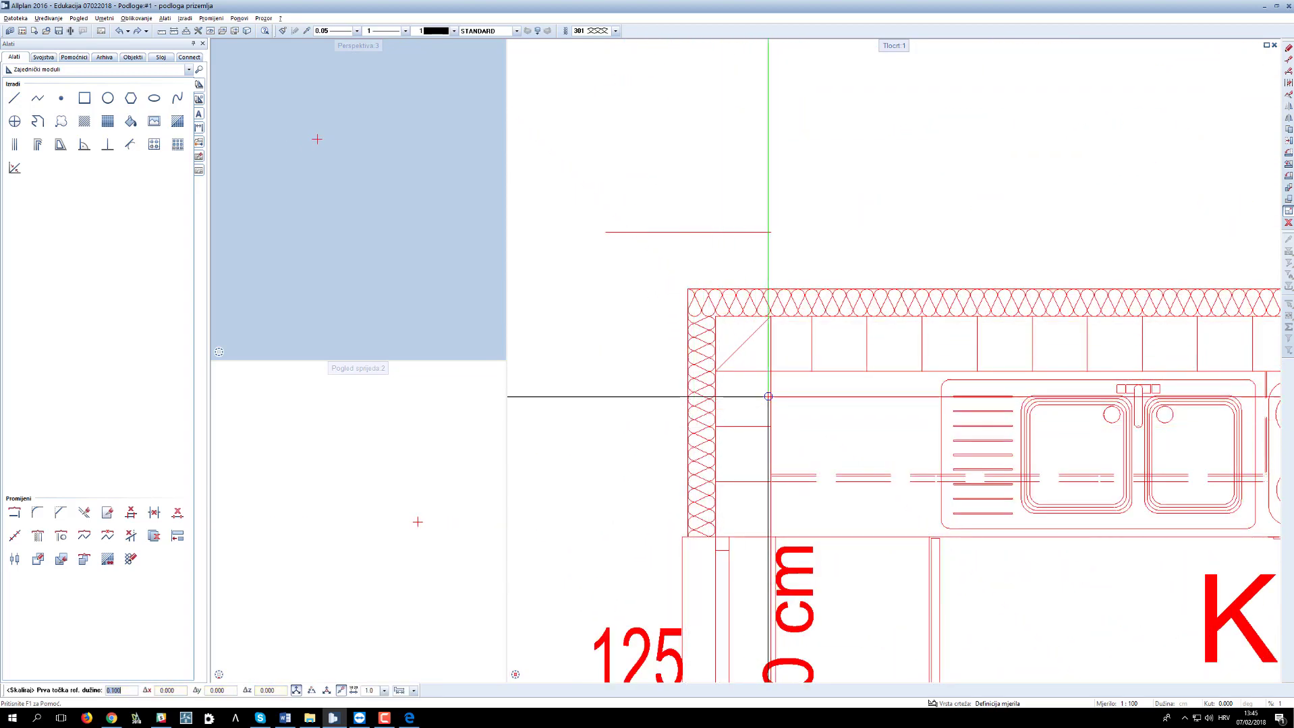
{"action": "left_click", "coordinate": [741, 370]}
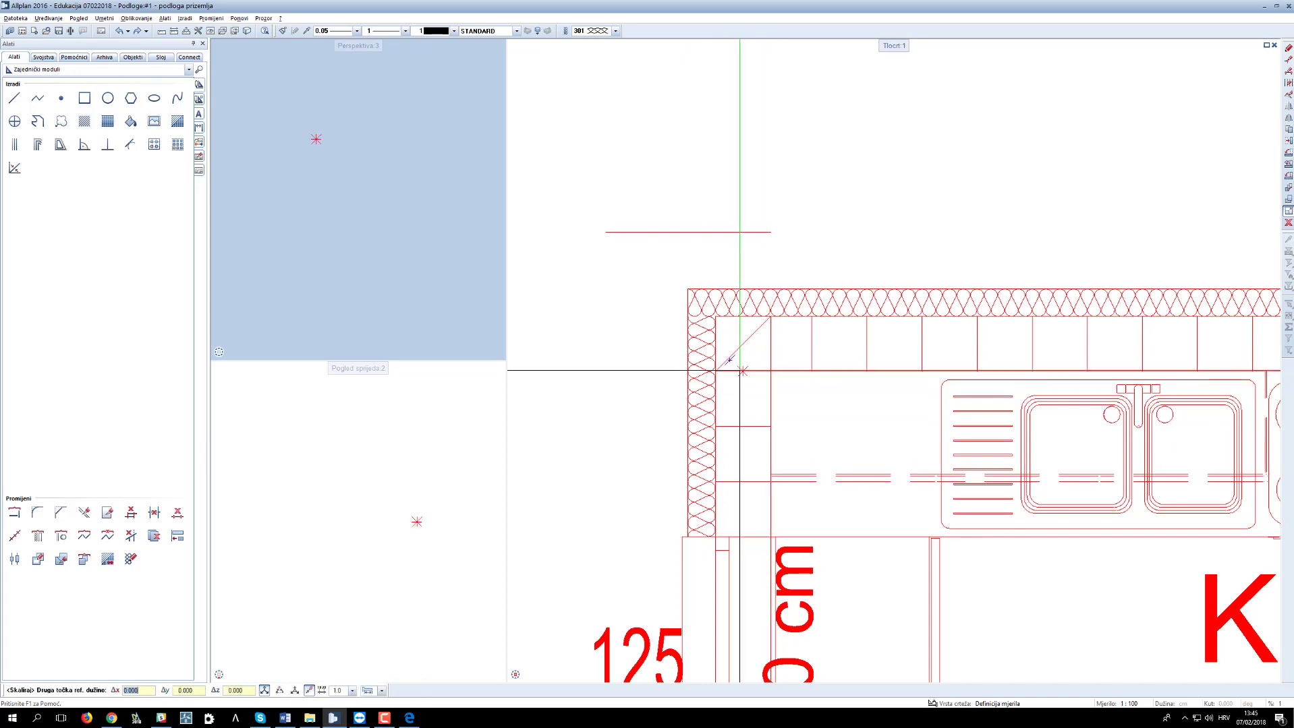
{"action": "left_click", "coordinate": [677, 359]}
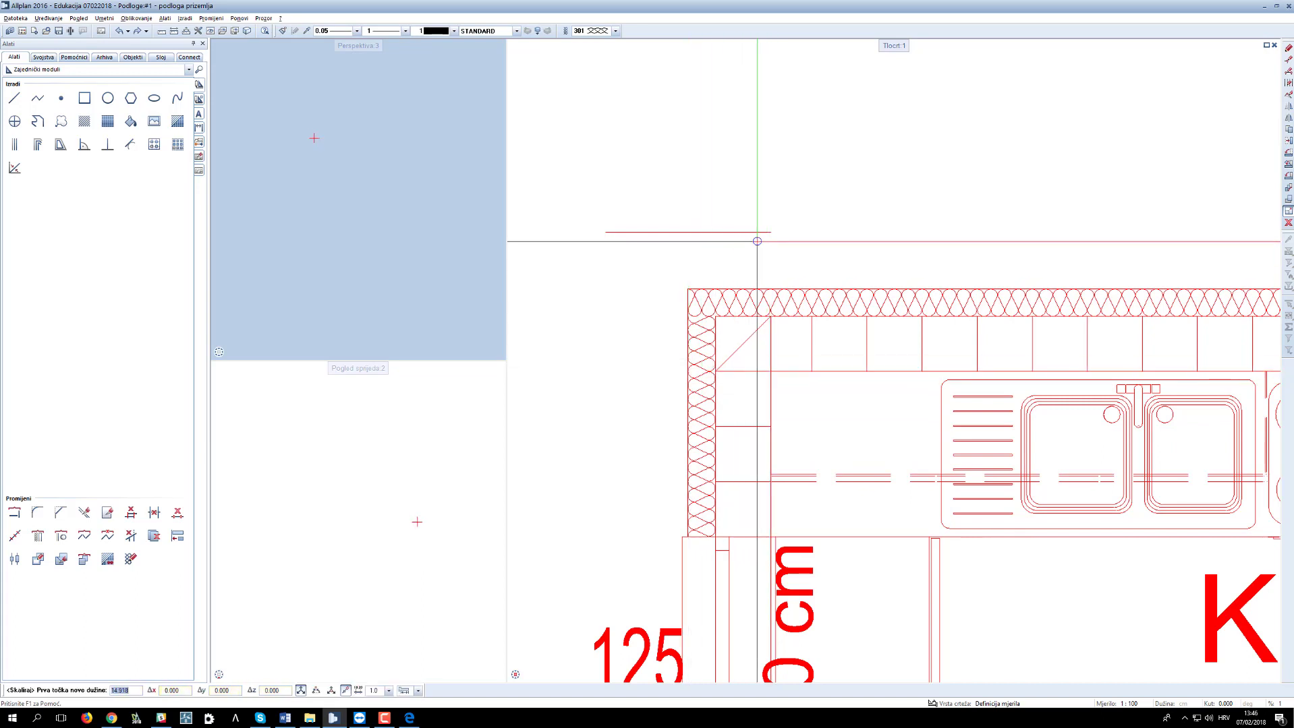
{"action": "left_click", "coordinate": [758, 224]}
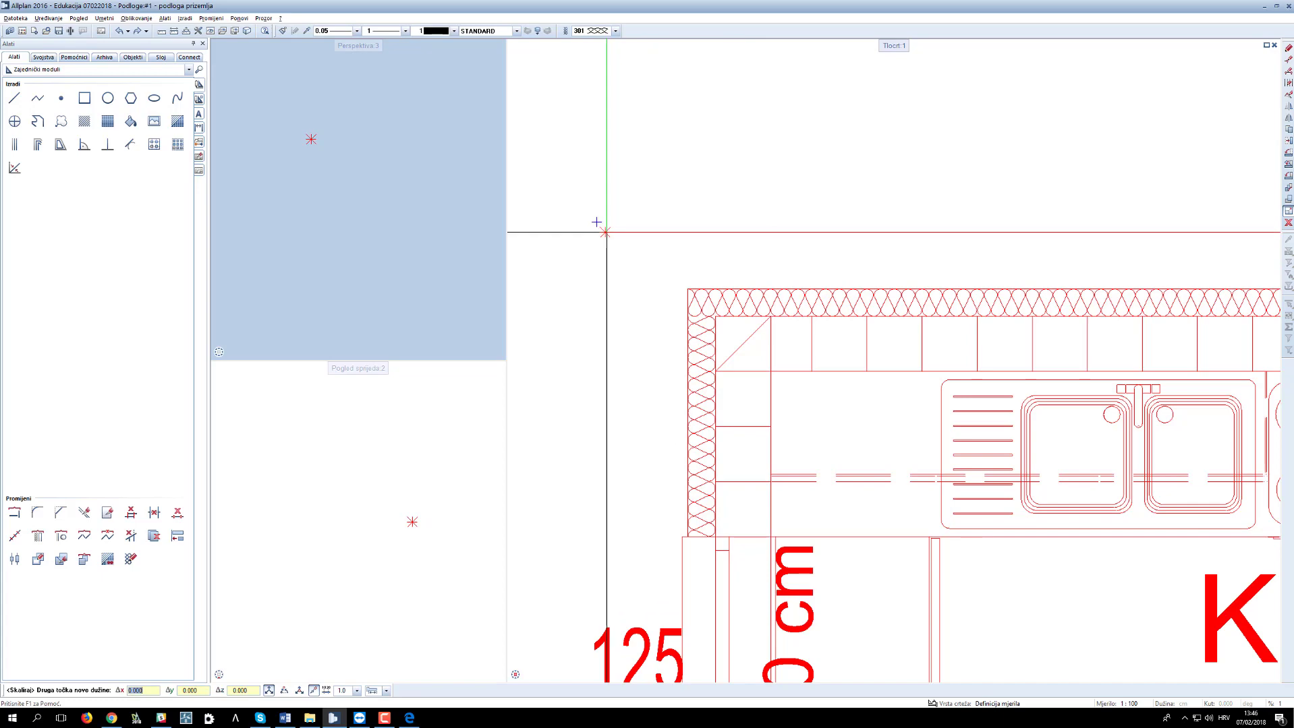
{"action": "left_click", "coordinate": [599, 220]}
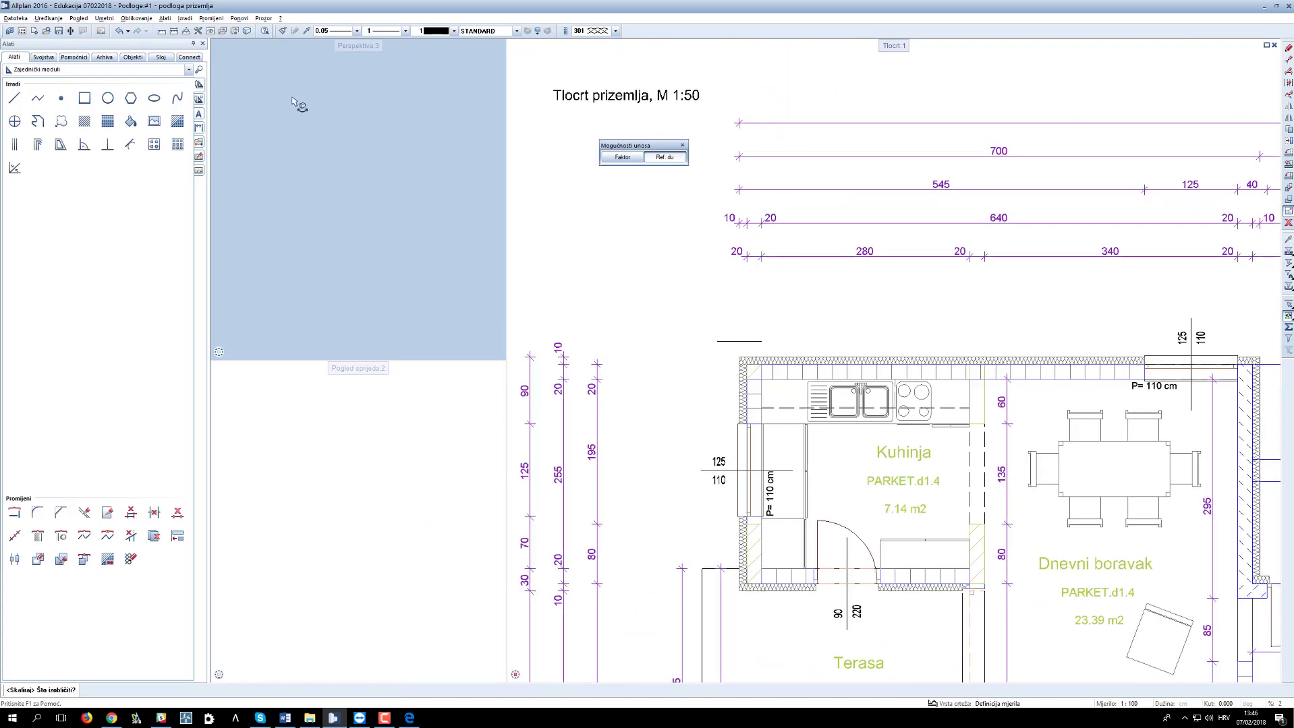
Step: Measure the scaled outer wall's thickness at the kitchen corner and undo the last scaling of the plan
{"action": "left_click", "coordinate": [174, 30]}
{"action": "scroll", "coordinate": [769, 371], "scroll_direction": "up", "scroll_amount": 5}
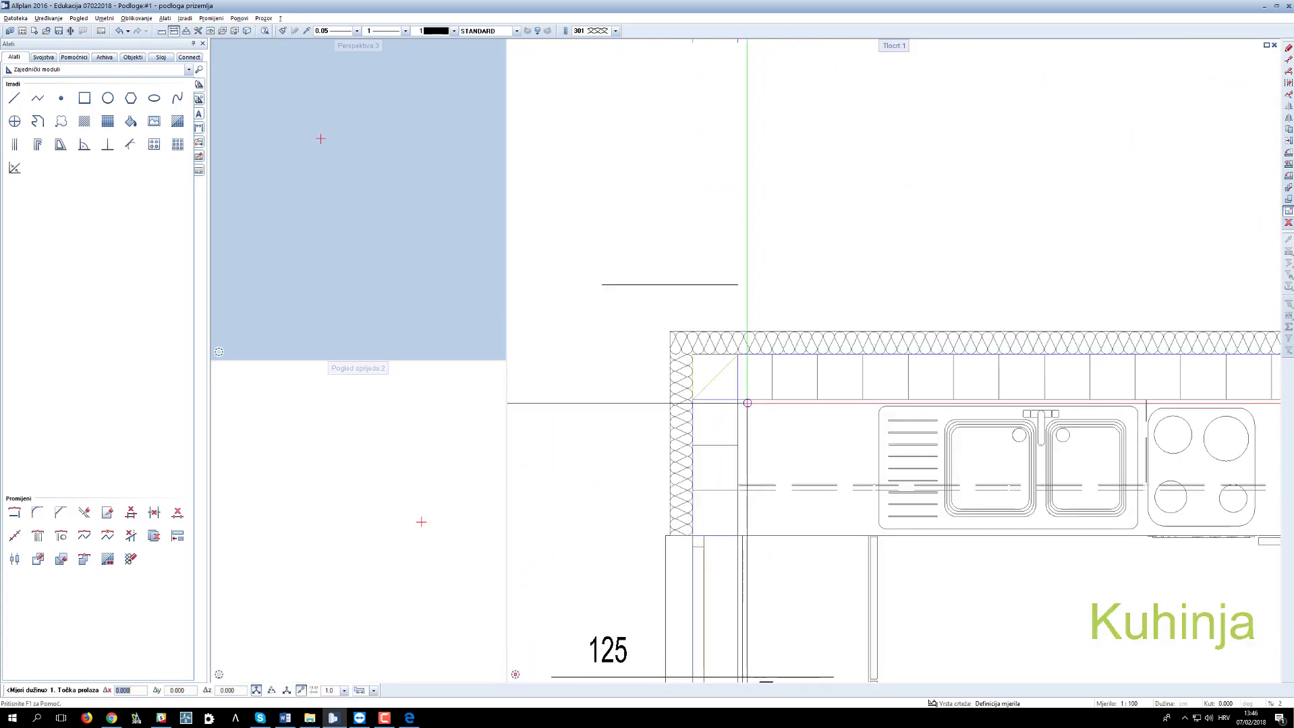
{"action": "left_click", "coordinate": [726, 389]}
{"action": "left_click", "coordinate": [660, 389]}
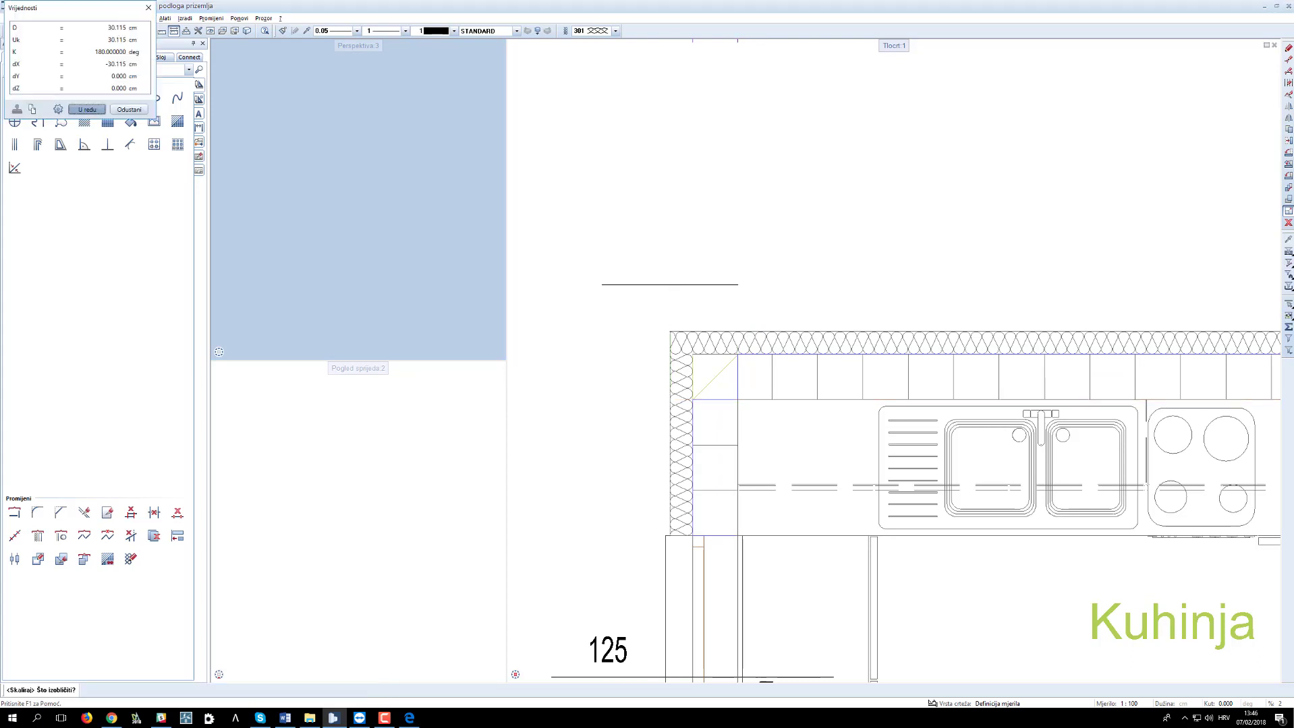
{"action": "key", "text": "Escape"}
{"action": "scroll", "coordinate": [677, 395], "scroll_direction": "down", "scroll_amount": 5}
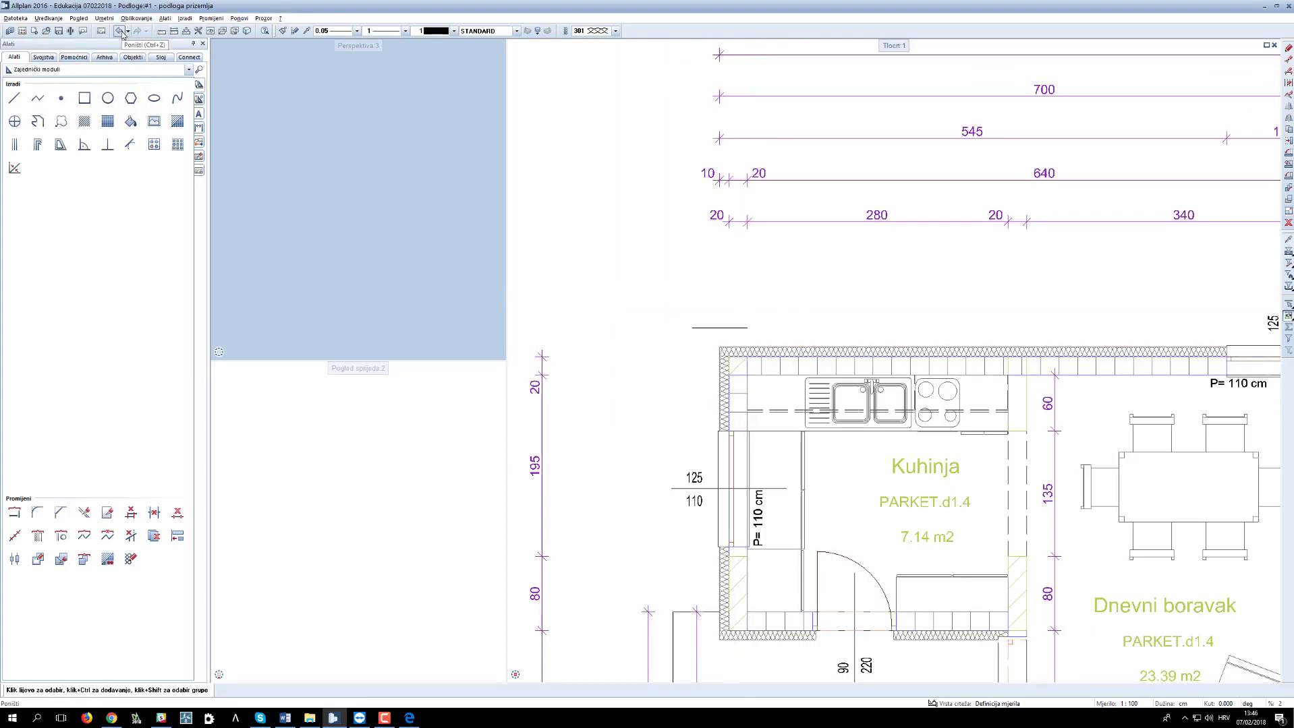
{"action": "left_click", "coordinate": [120, 31]}
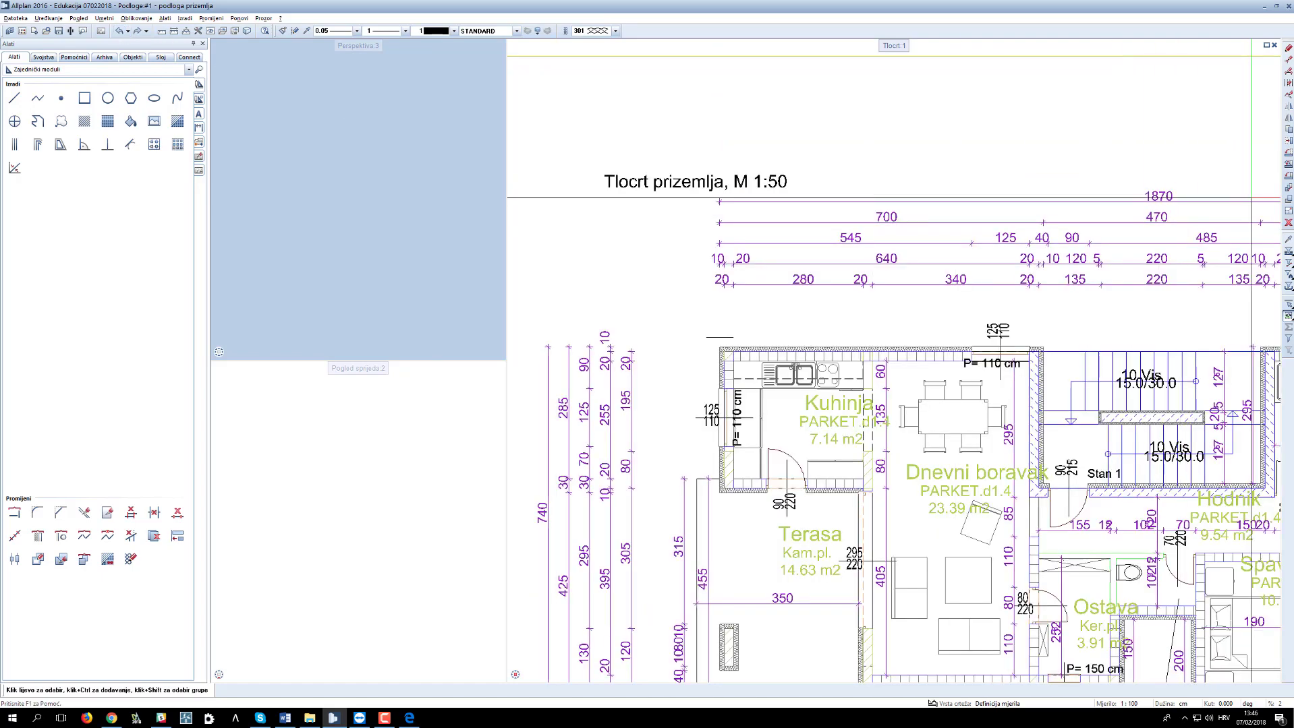
Step: Rescale the whole plan about the kitchen's outer corner, using the wall's full thickness as reference length and the line above as new length
{"action": "left_click", "coordinate": [1288, 211]}
{"action": "scroll", "coordinate": [876, 254], "scroll_direction": "down", "scroll_amount": 5}
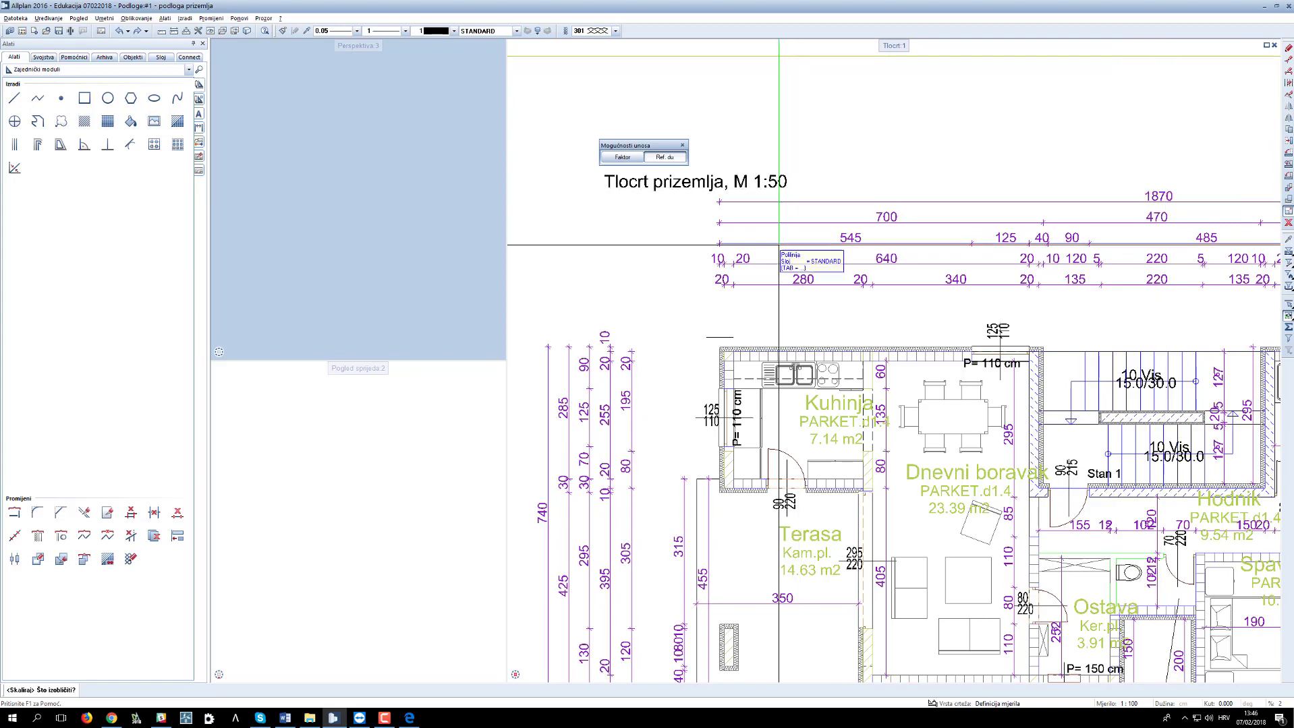
{"action": "left_click_drag", "start_coordinate": [702, 209], "coordinate": [939, 372]}
{"action": "left_click", "coordinate": [939, 372]}
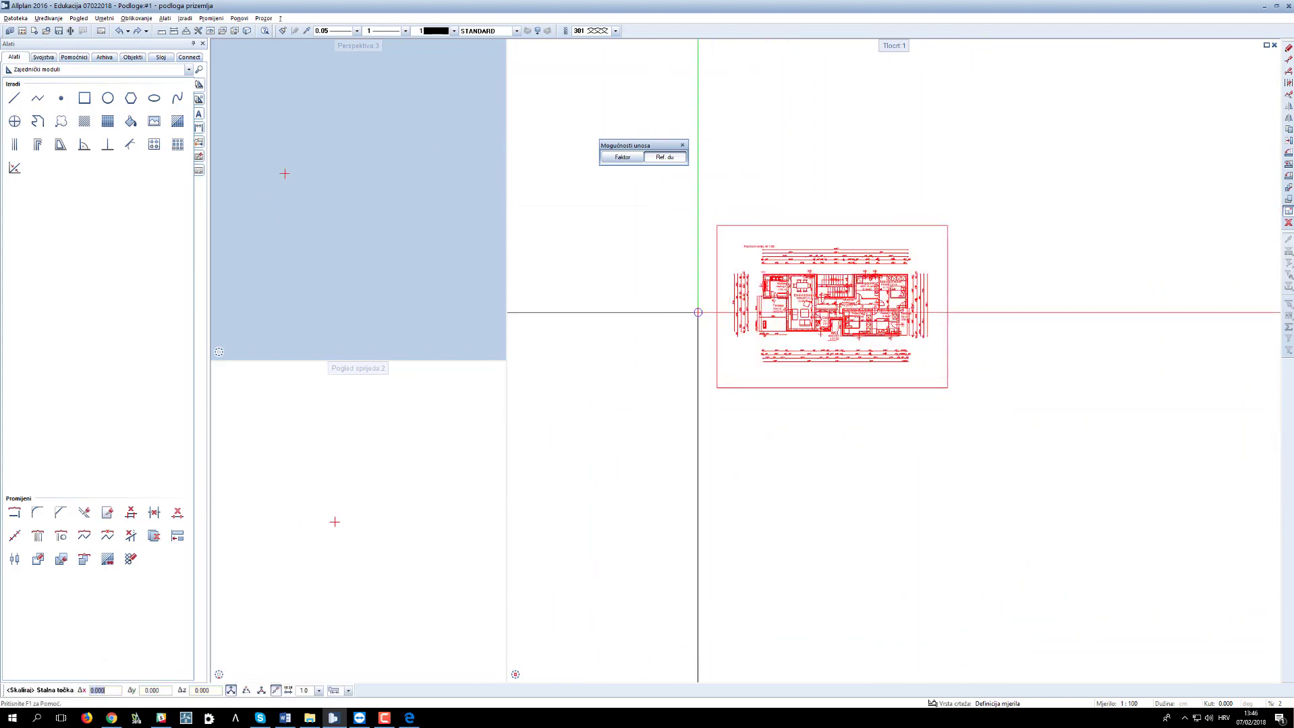
{"action": "scroll", "coordinate": [742, 300], "scroll_direction": "up", "scroll_amount": 8}
{"action": "scroll", "coordinate": [735, 305], "scroll_direction": "up", "scroll_amount": 3}
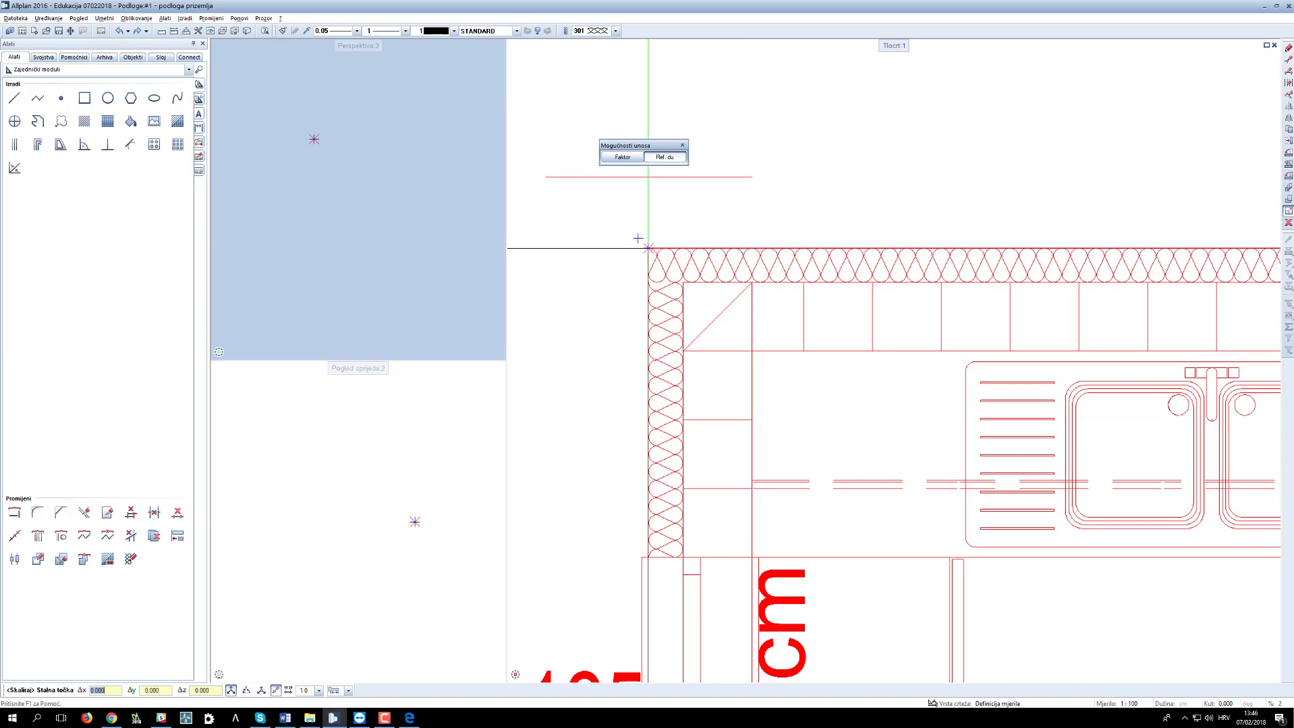
{"action": "left_click", "coordinate": [647, 248]}
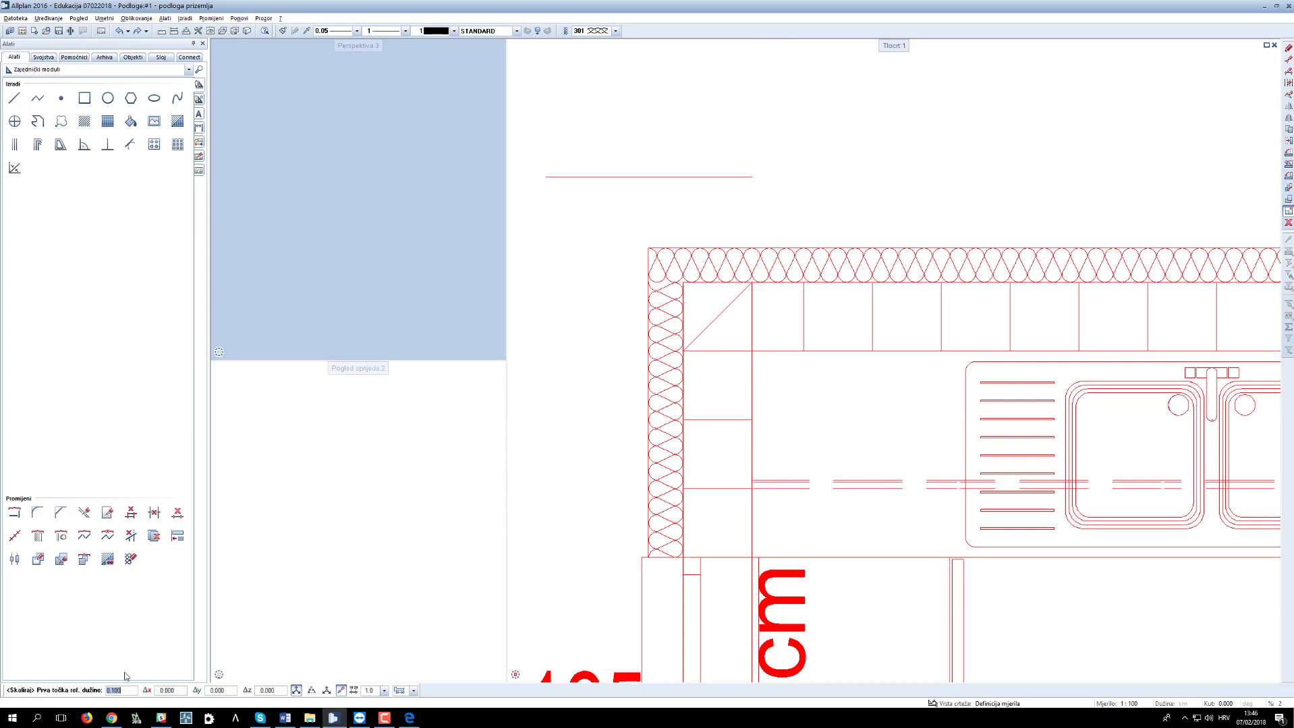
{"action": "left_click", "coordinate": [742, 342]}
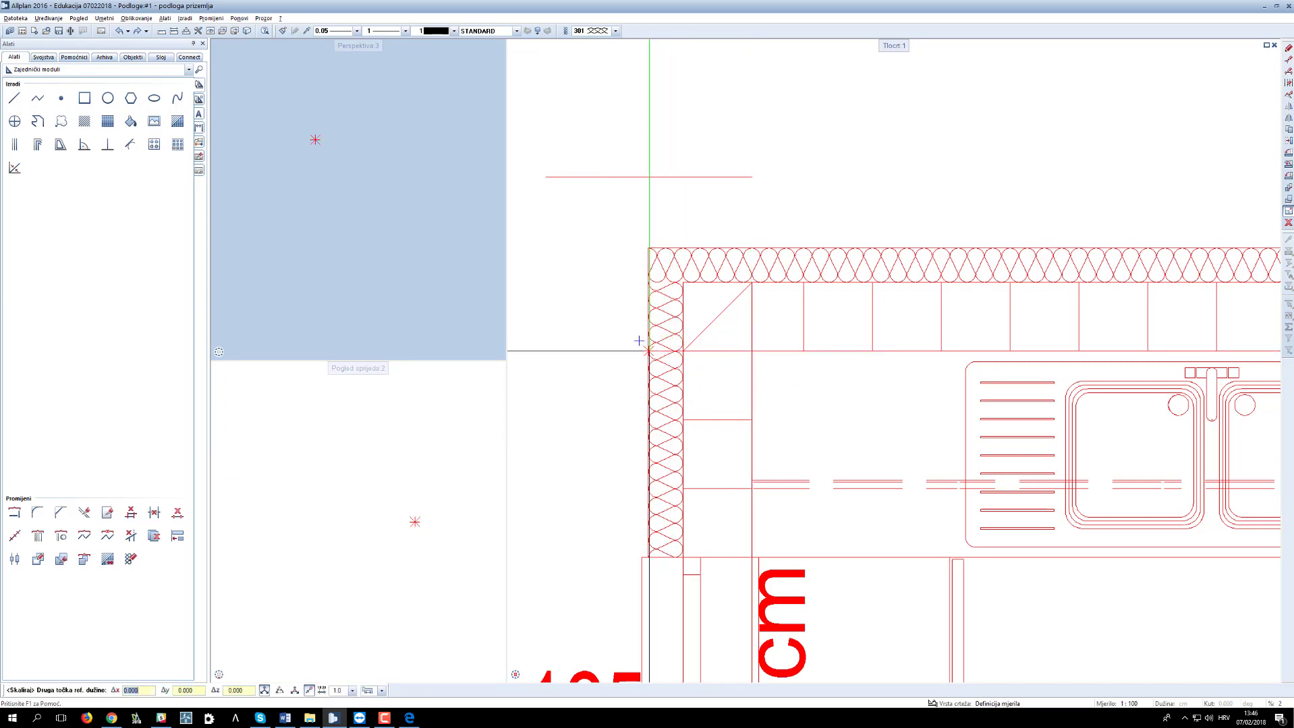
{"action": "left_click", "coordinate": [648, 351]}
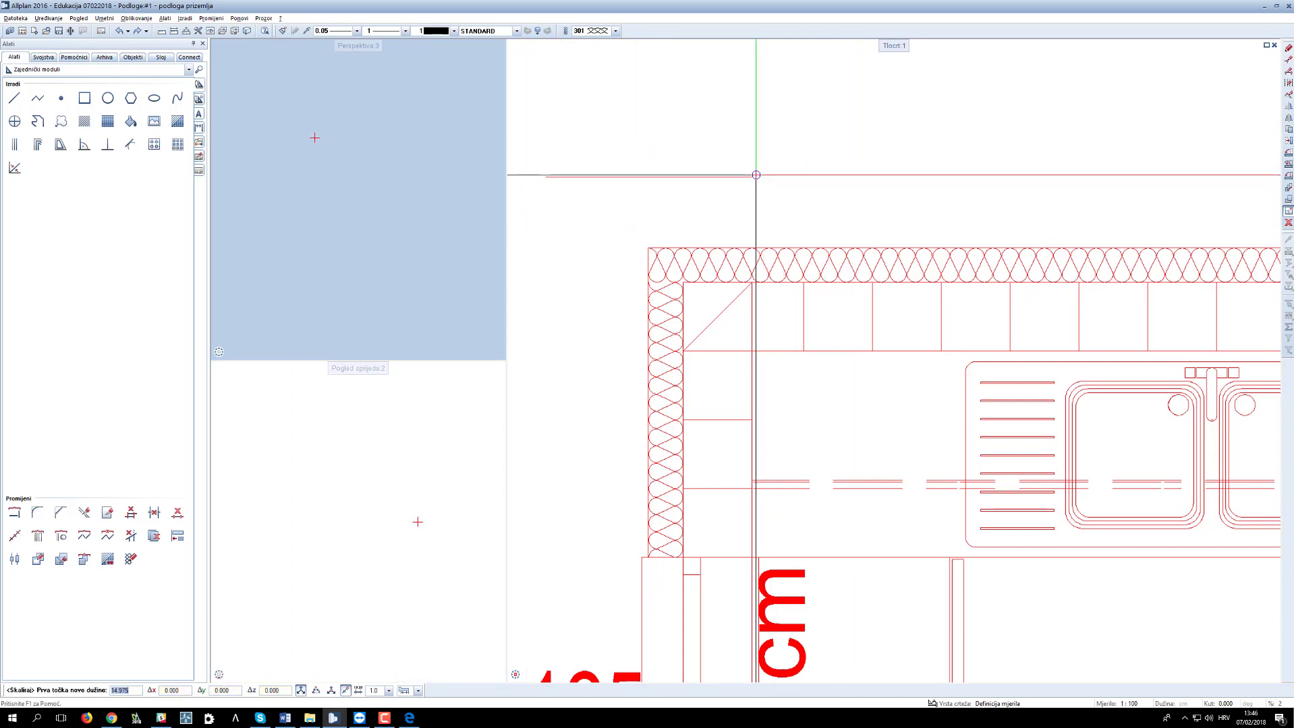
{"action": "left_click", "coordinate": [752, 176]}
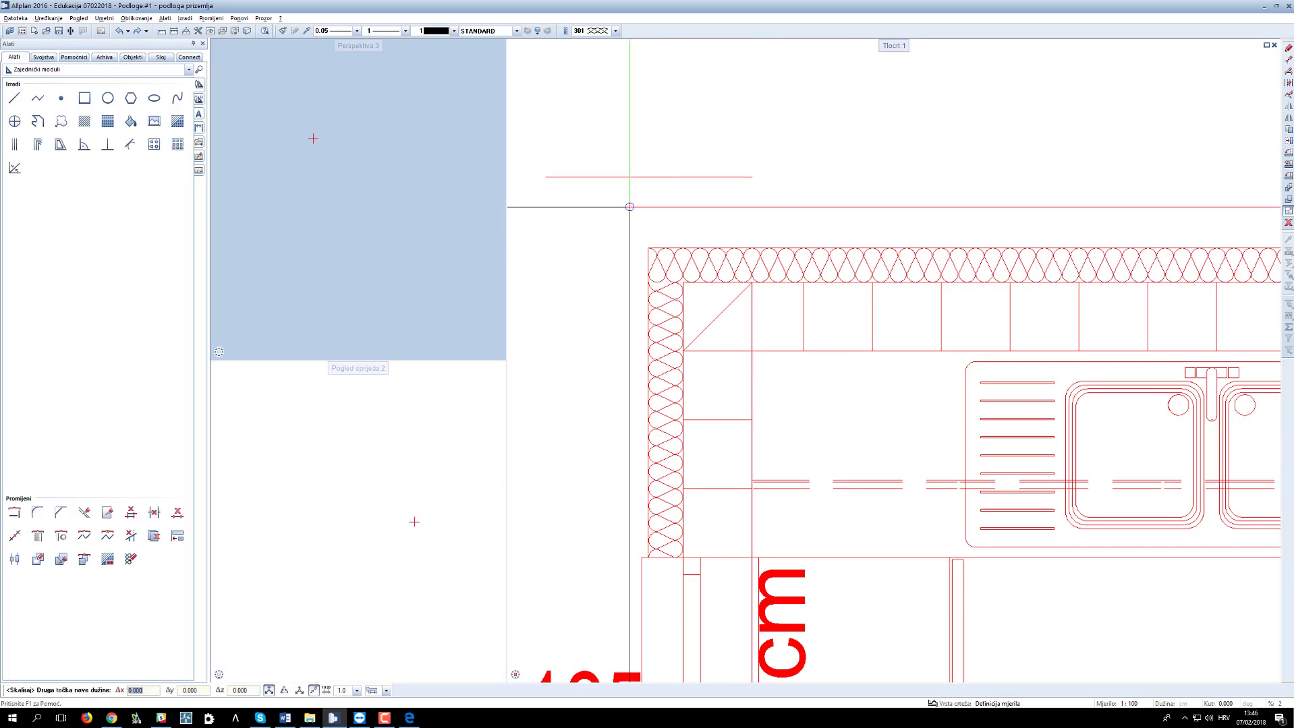
{"action": "left_click", "coordinate": [537, 168]}
{"action": "scroll", "coordinate": [706, 303], "scroll_direction": "down", "scroll_amount": 5}
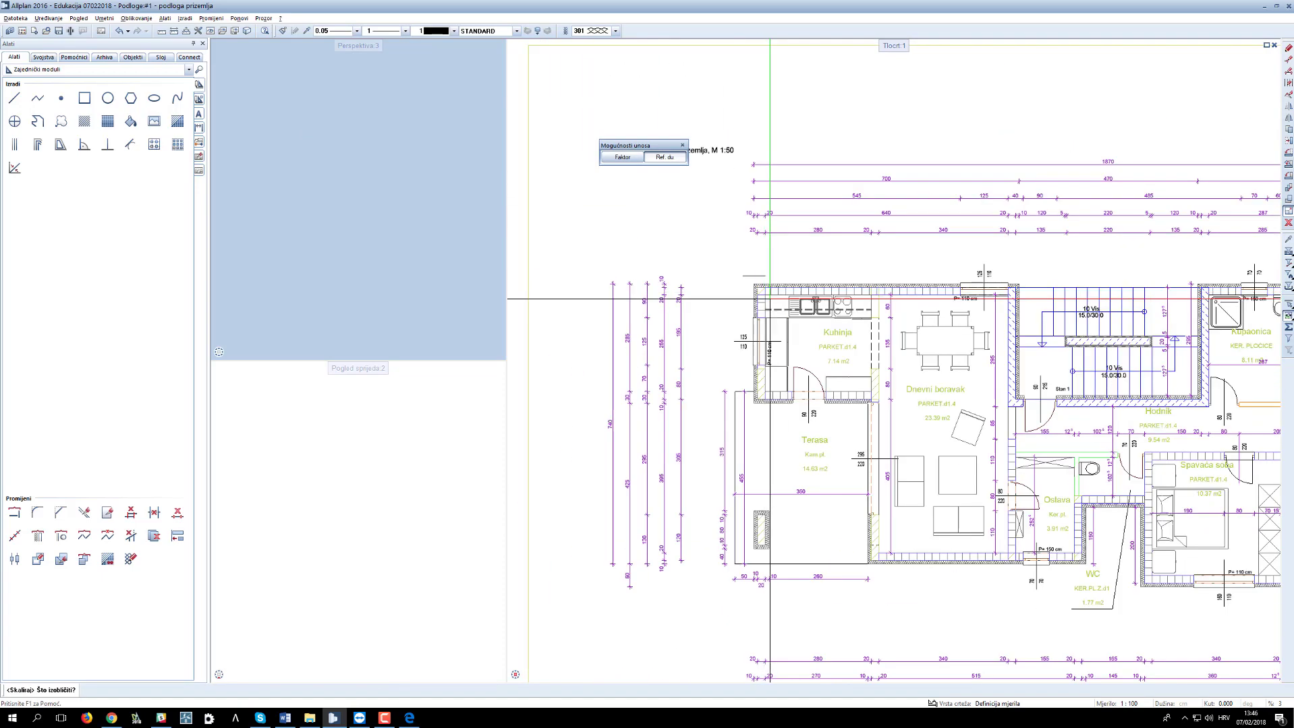
{"action": "scroll", "coordinate": [753, 298], "scroll_direction": "up", "scroll_amount": 1}
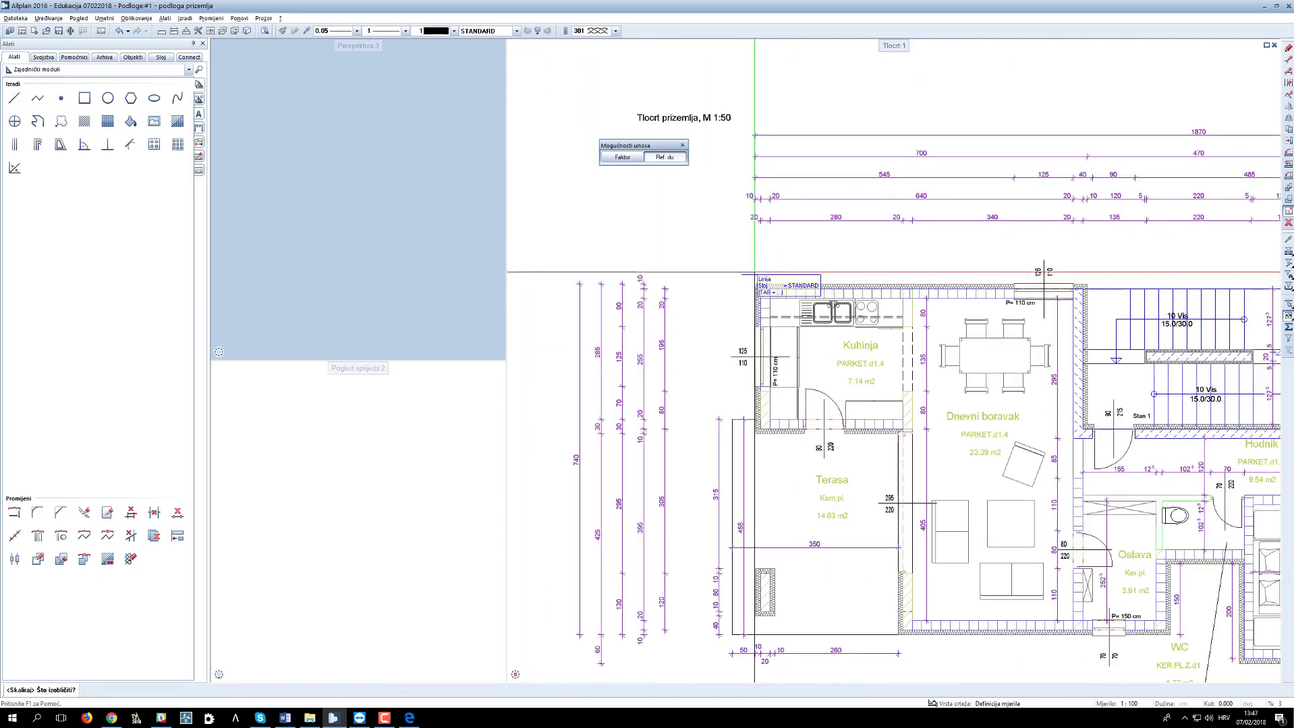
Step: Leave the scaling command and delete the auxiliary reference line above the kitchen's outer corner
{"action": "left_click", "coordinate": [759, 275]}
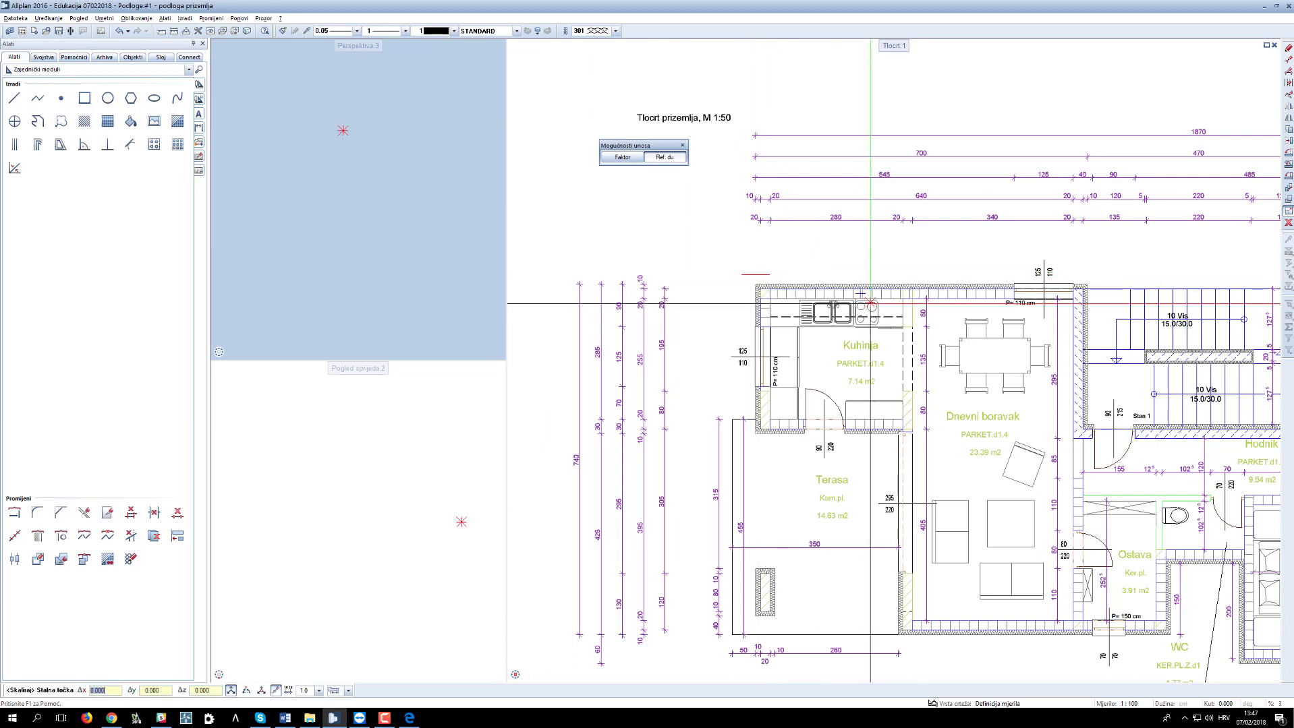
{"action": "key", "text": "BackSpace"}
{"action": "key", "text": "Escape"}
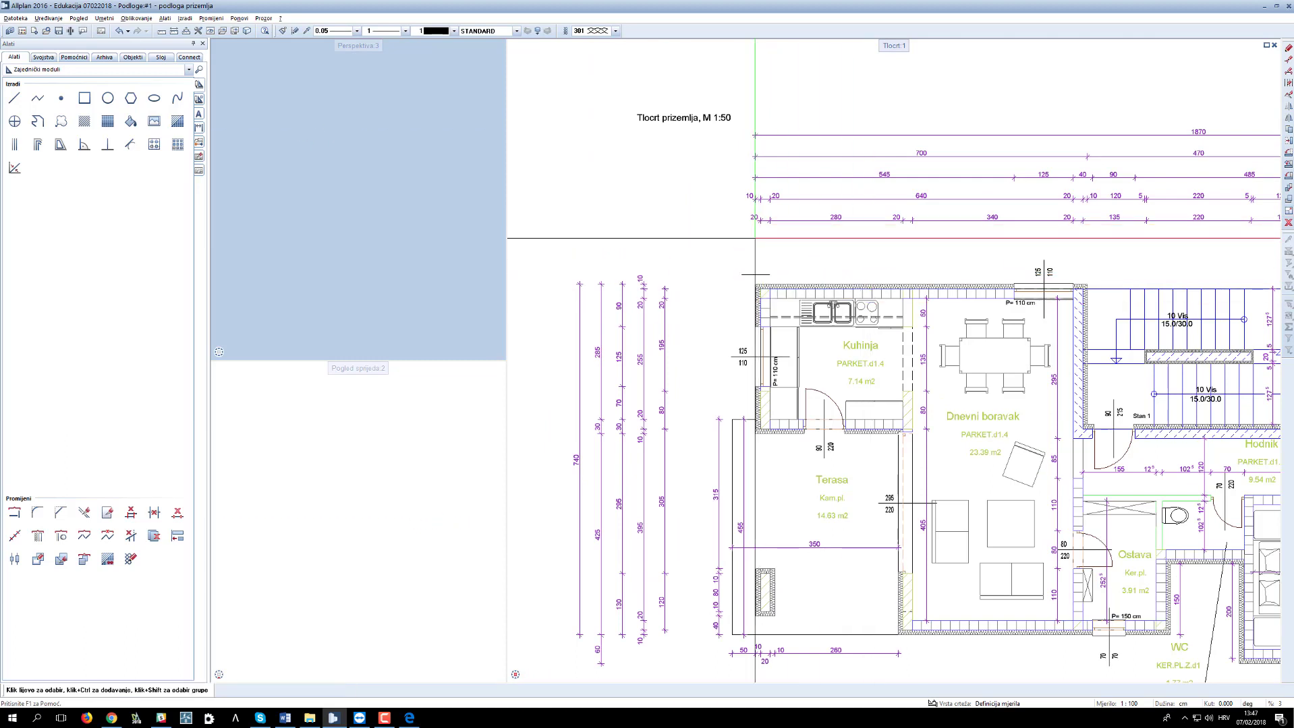
{"action": "left_click", "coordinate": [757, 275]}
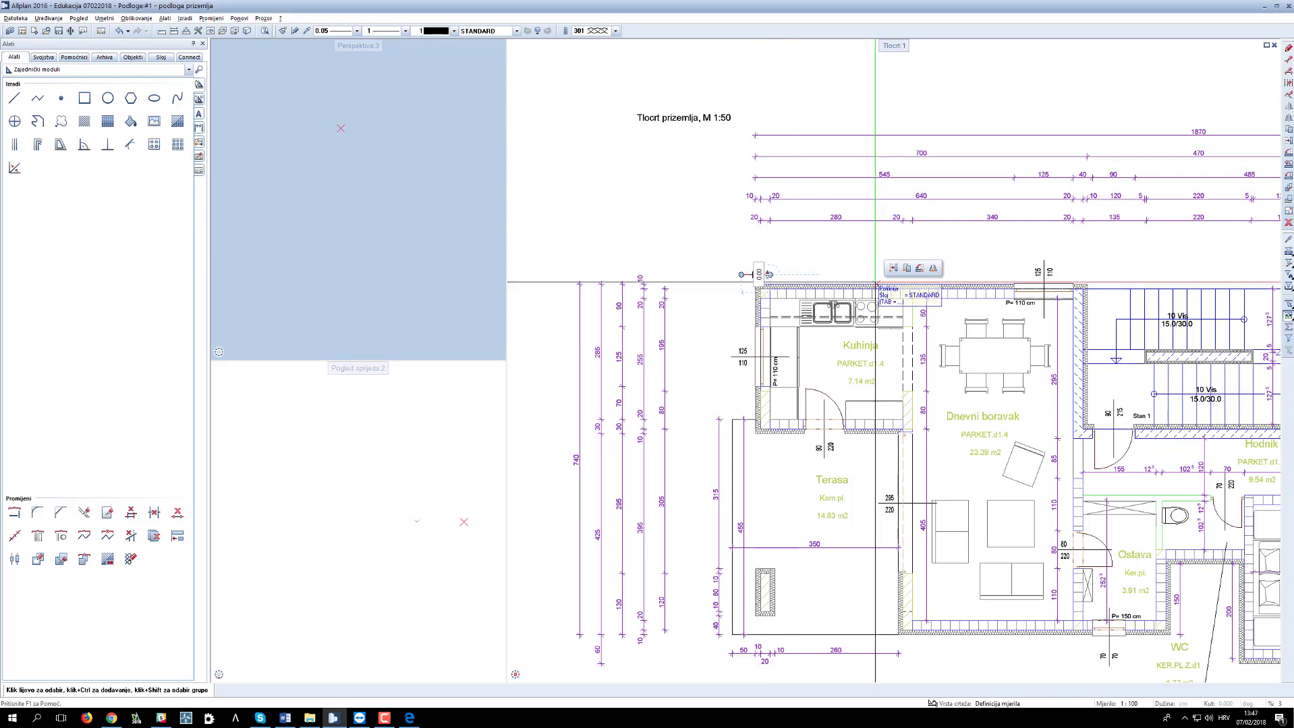
{"action": "left_click", "coordinate": [1288, 224]}
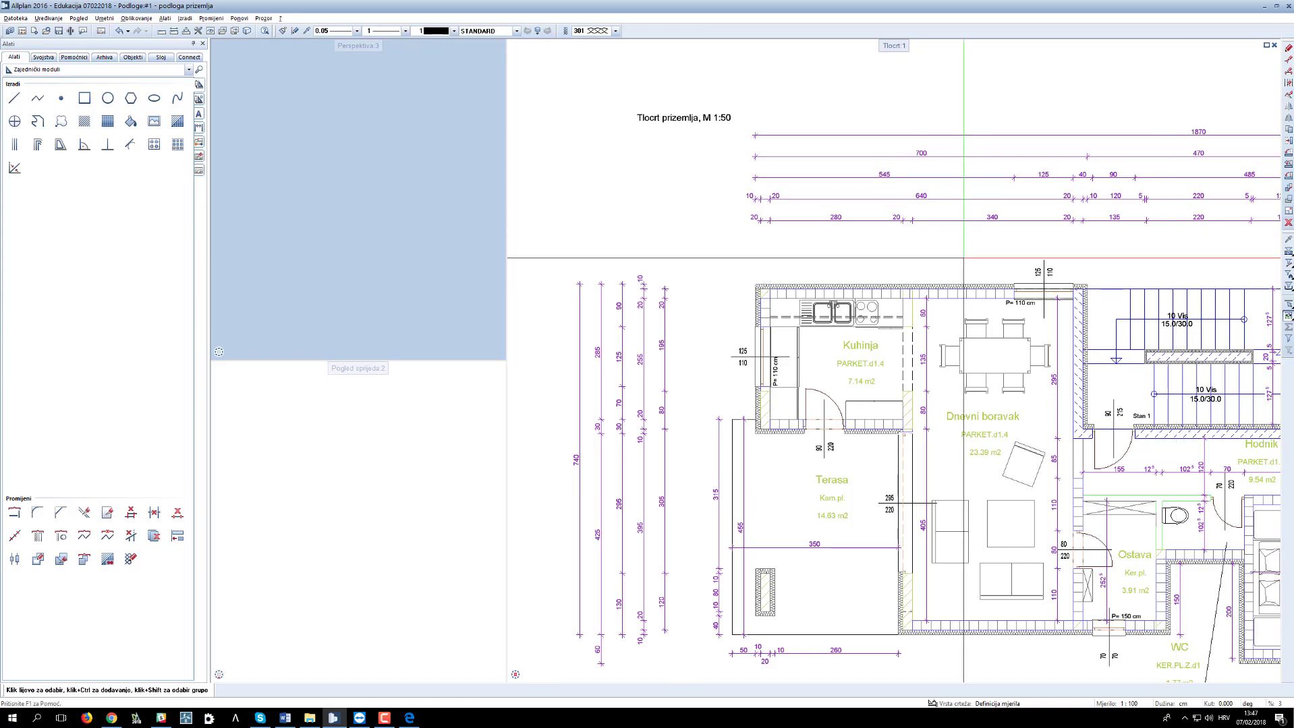
{"action": "scroll", "coordinate": [893, 304], "scroll_direction": "down", "scroll_amount": 4}
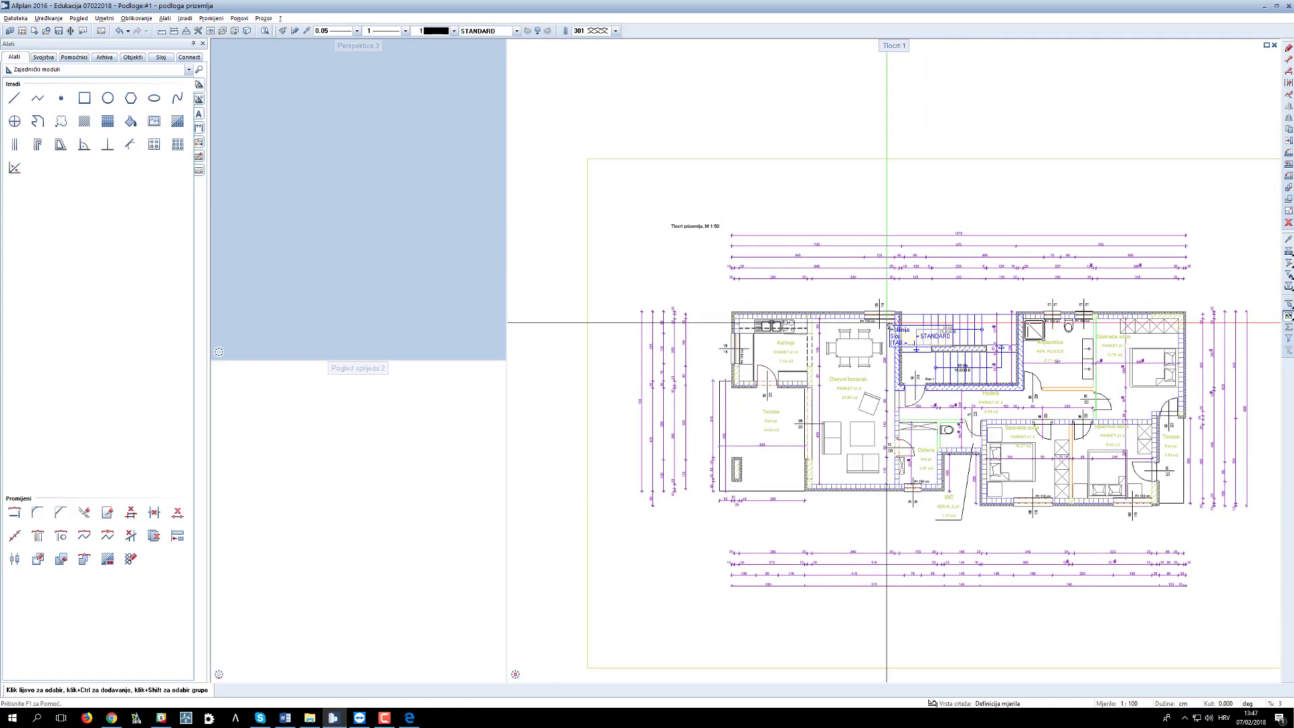
{"action": "scroll", "coordinate": [886, 323], "scroll_direction": "down", "scroll_amount": 1}
{"action": "scroll", "coordinate": [949, 318], "scroll_direction": "up", "scroll_amount": 1}
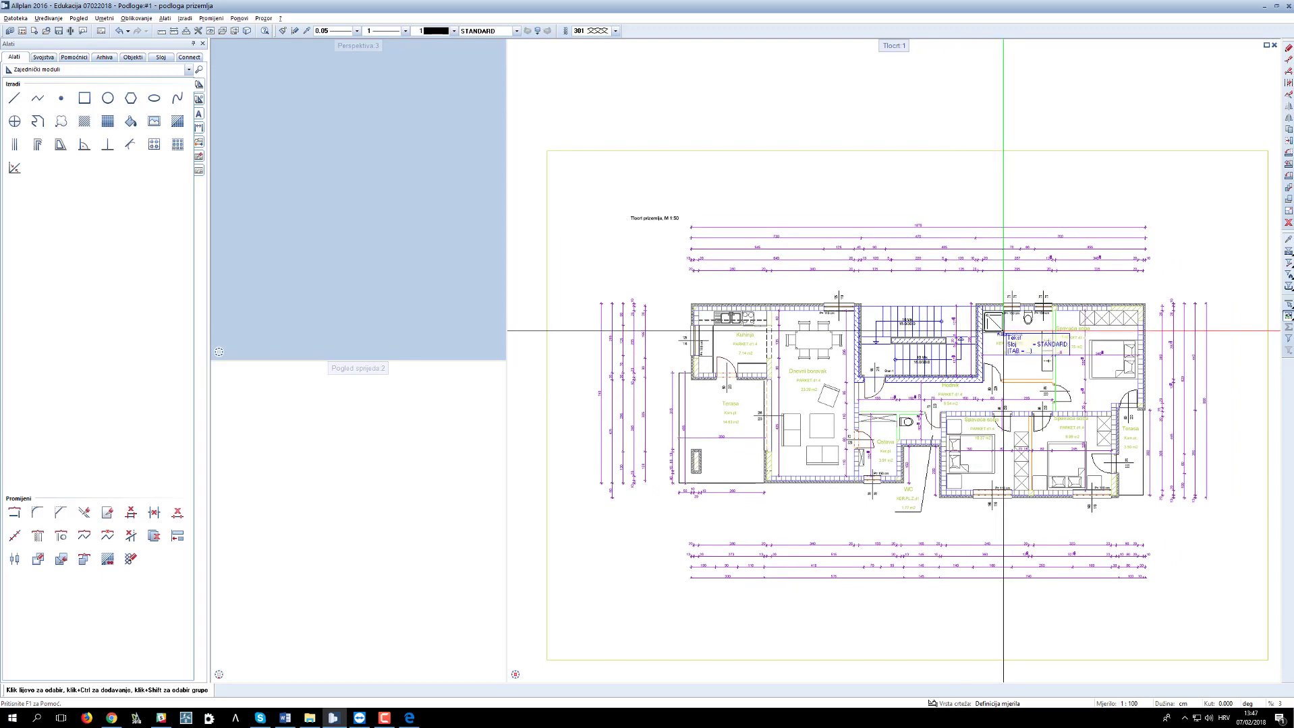
{"action": "scroll", "coordinate": [954, 322], "scroll_direction": "up", "scroll_amount": 1}
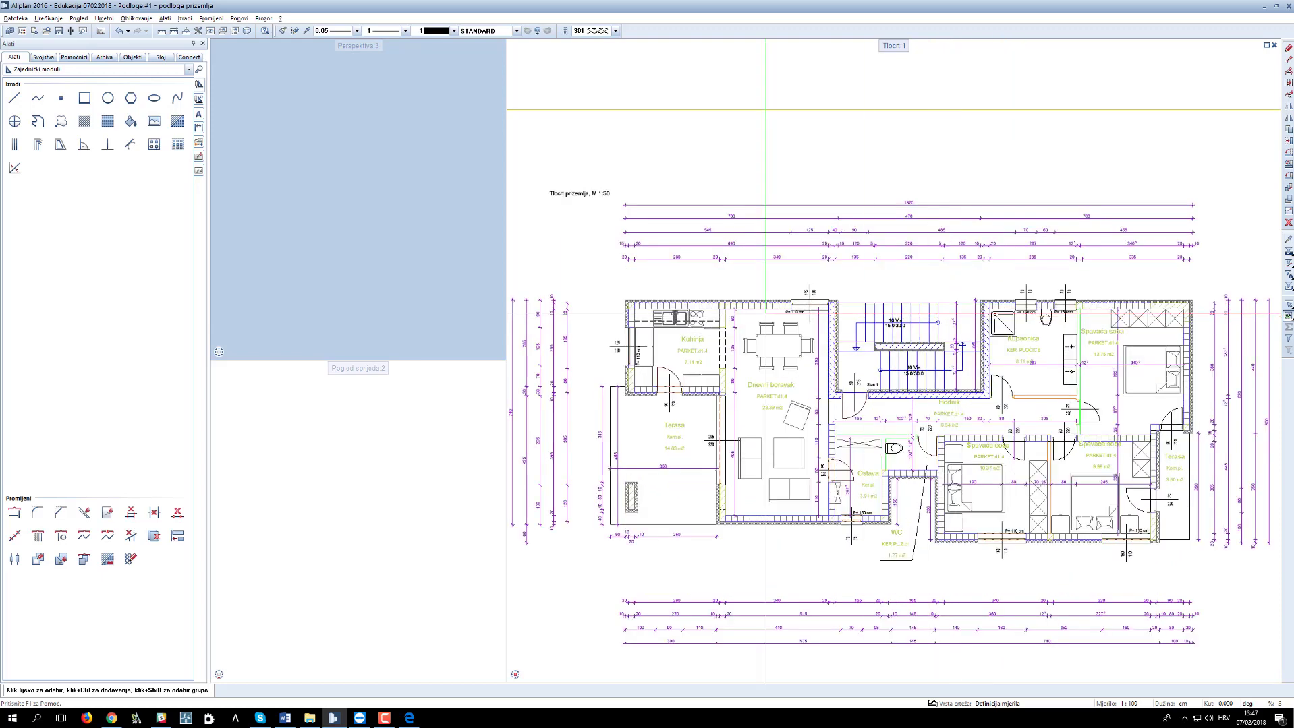
{"action": "scroll", "coordinate": [642, 302], "scroll_direction": "up", "scroll_amount": 1}
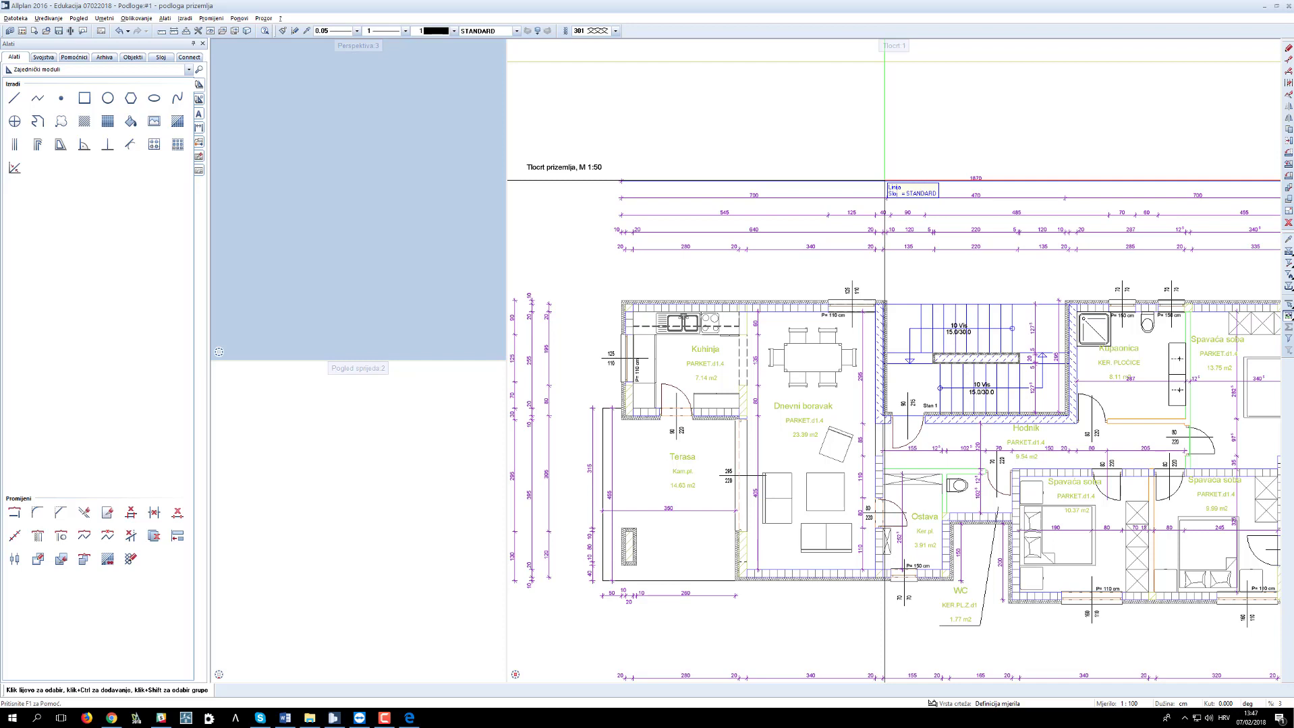
{"action": "left_click", "coordinate": [174, 31]}
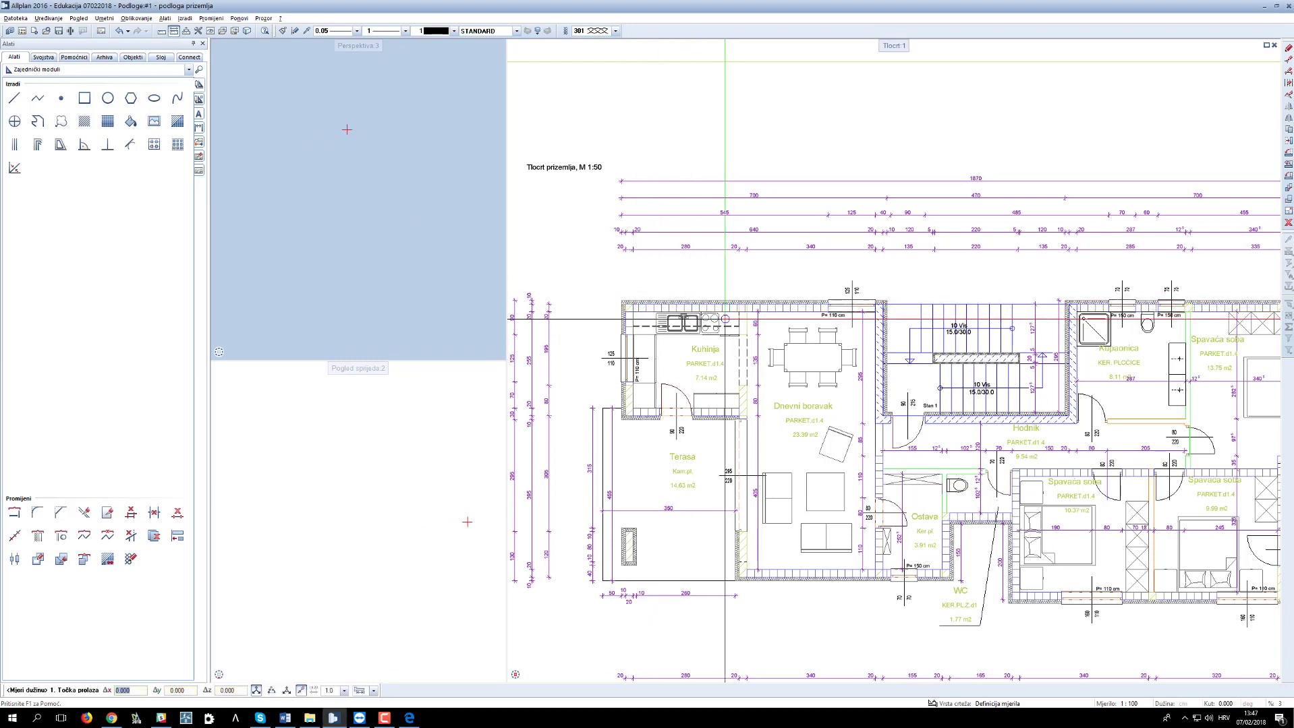
{"action": "key", "text": "Escape"}
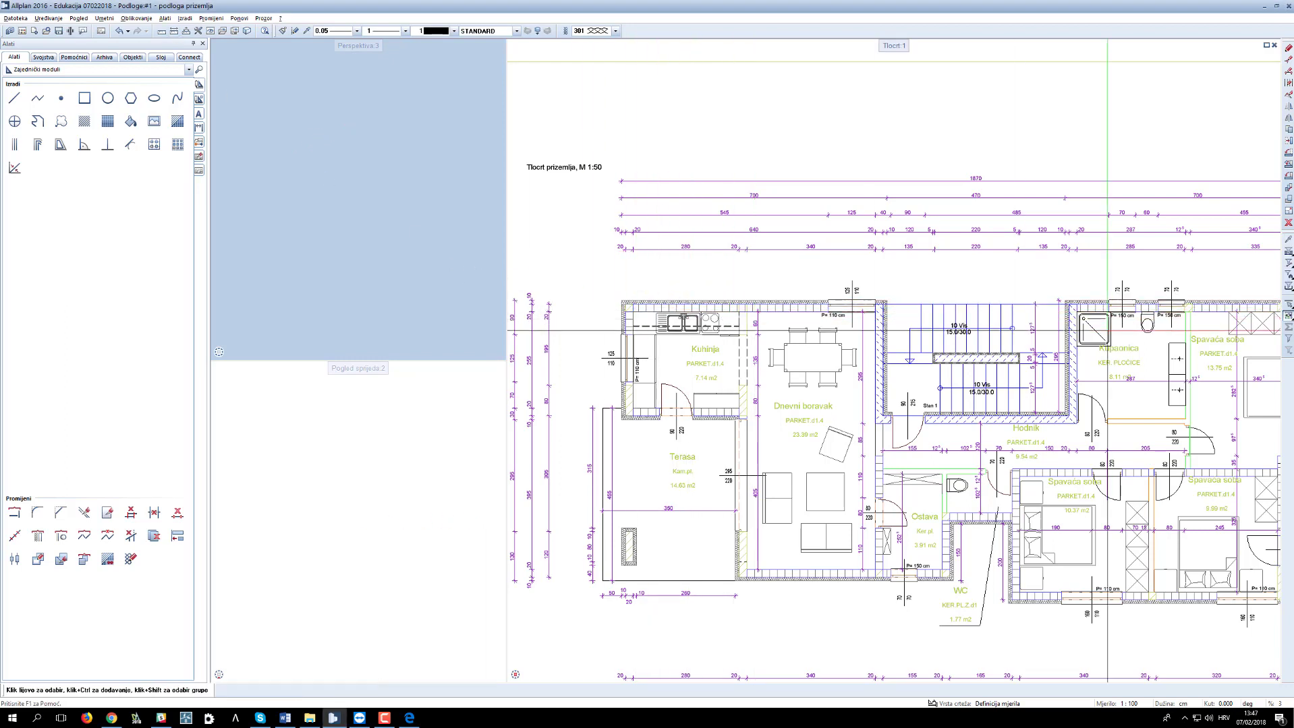
{"action": "left_click", "coordinate": [1287, 212]}
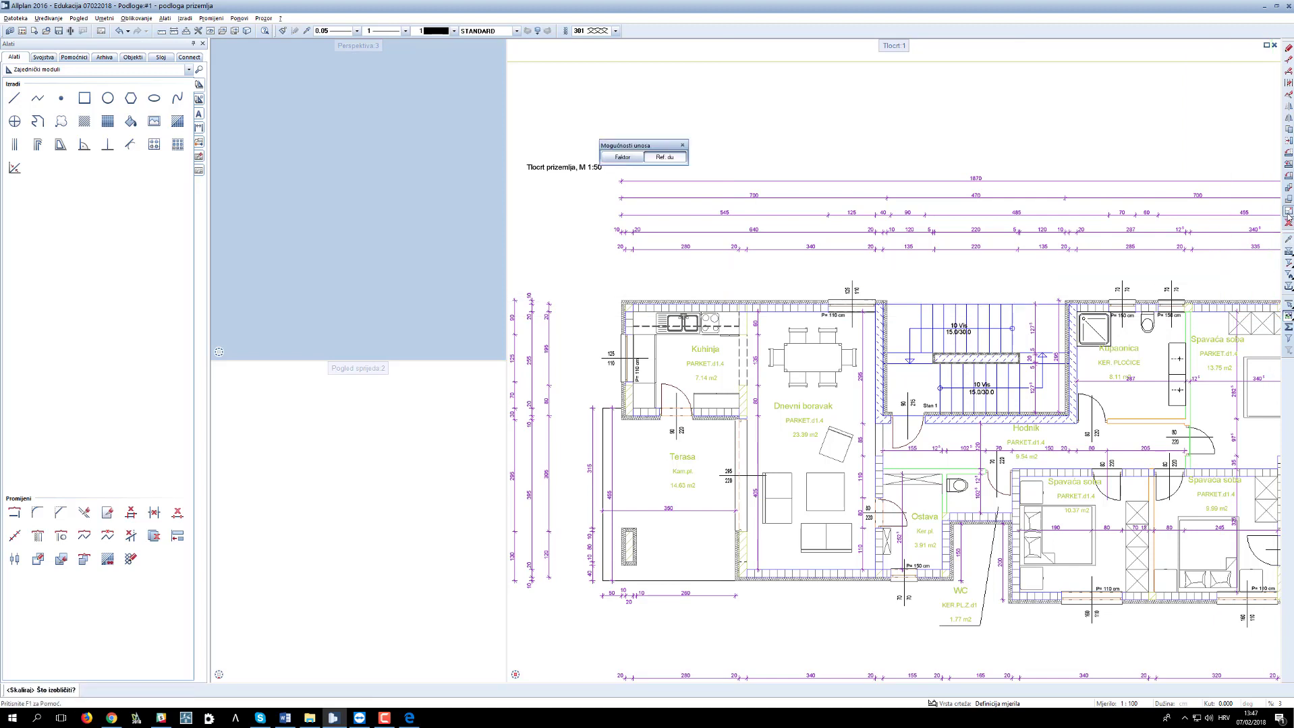
{"action": "left_click", "coordinate": [661, 158]}
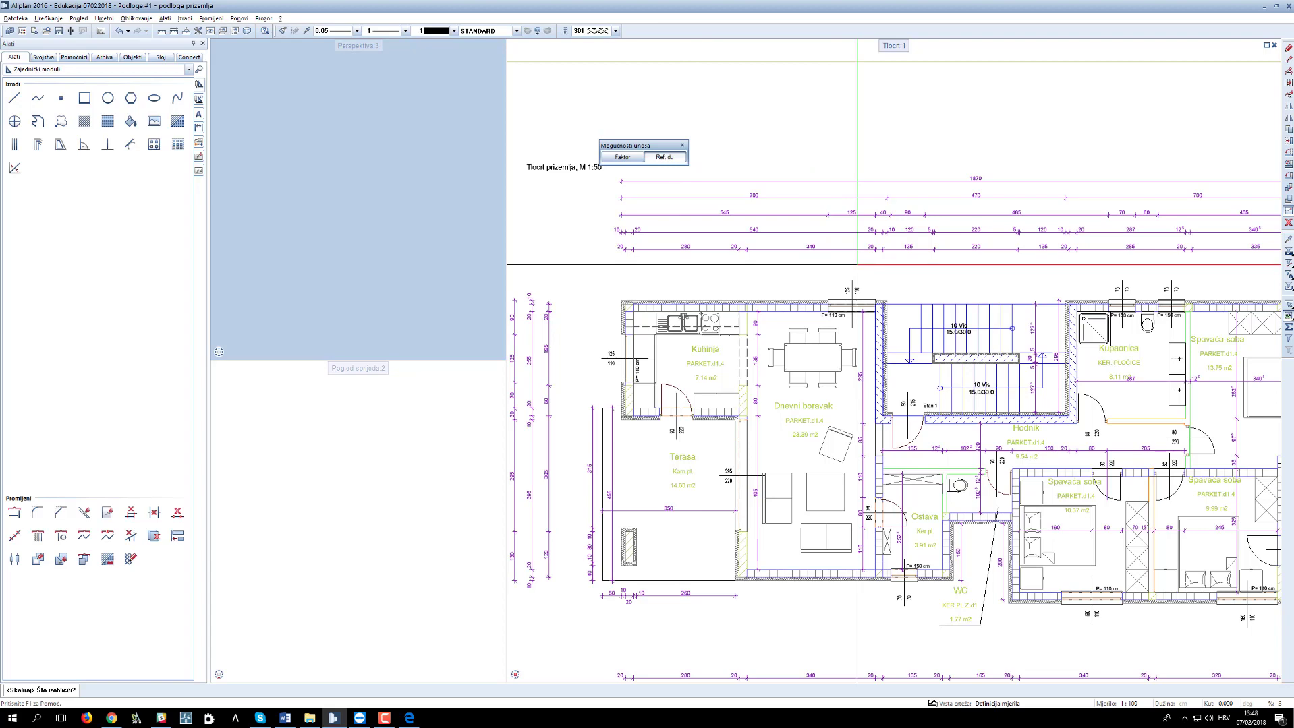
{"action": "key", "text": "Escape"}
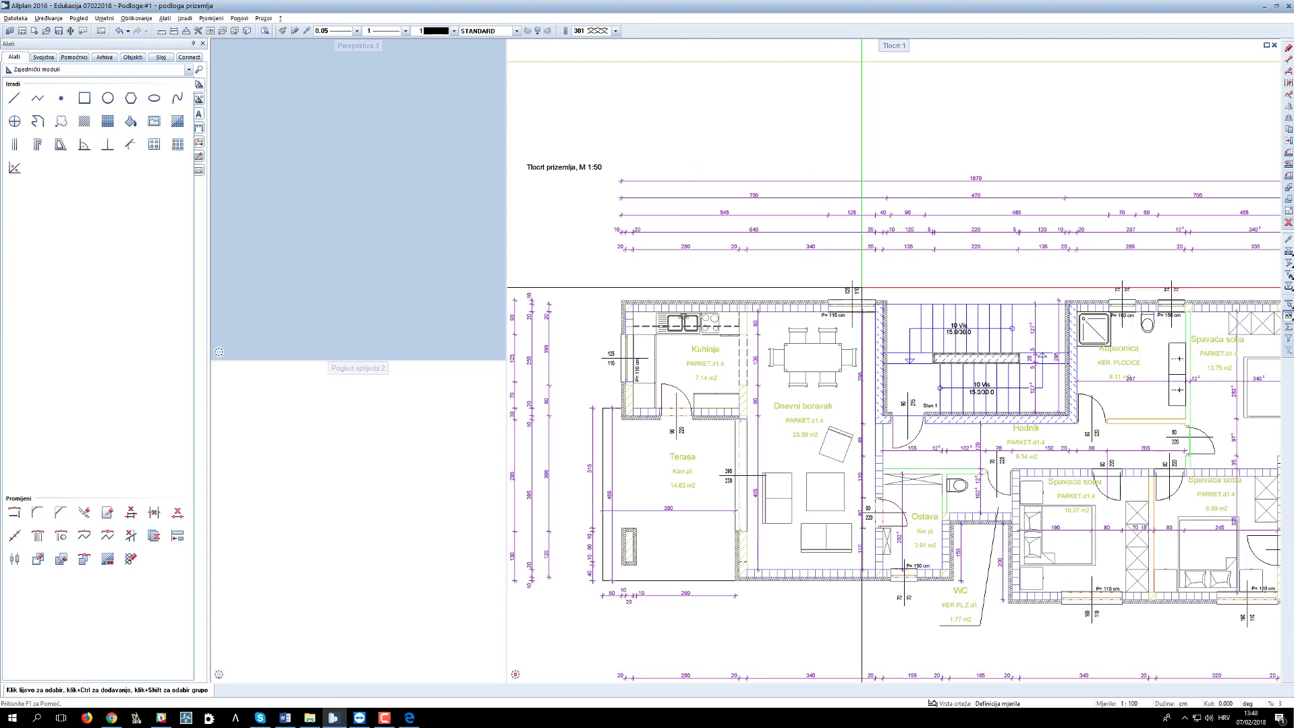
{"action": "scroll", "coordinate": [749, 283], "scroll_direction": "down", "scroll_amount": 3}
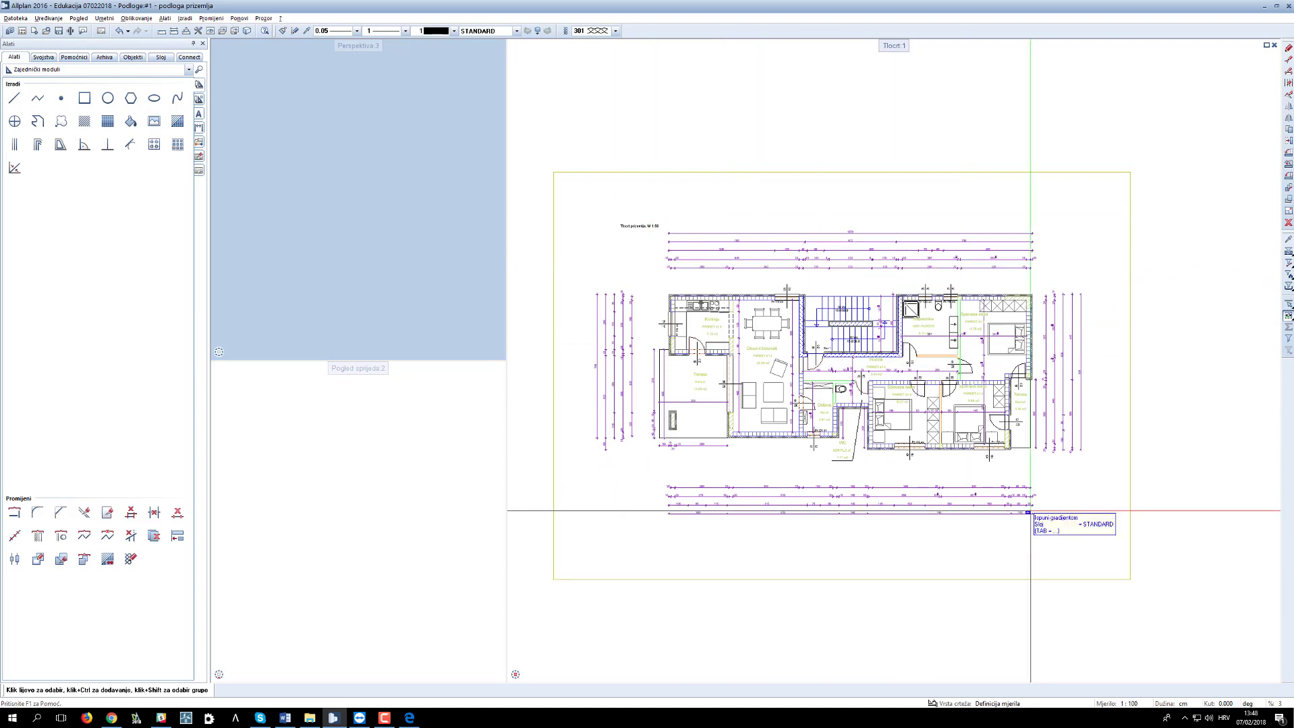
{"action": "middle_click_drag", "start_coordinate": [876, 346], "coordinate": [881, 358]}
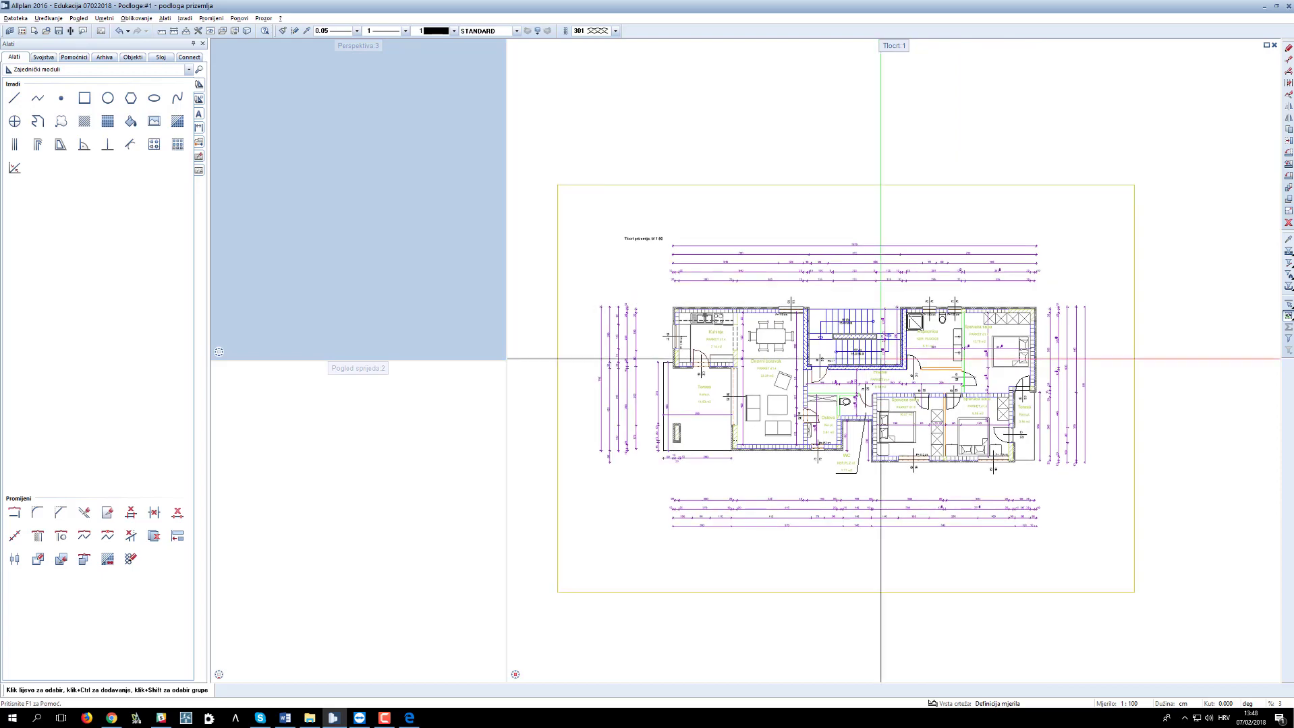
{"action": "scroll", "coordinate": [969, 323], "scroll_direction": "up", "scroll_amount": 2}
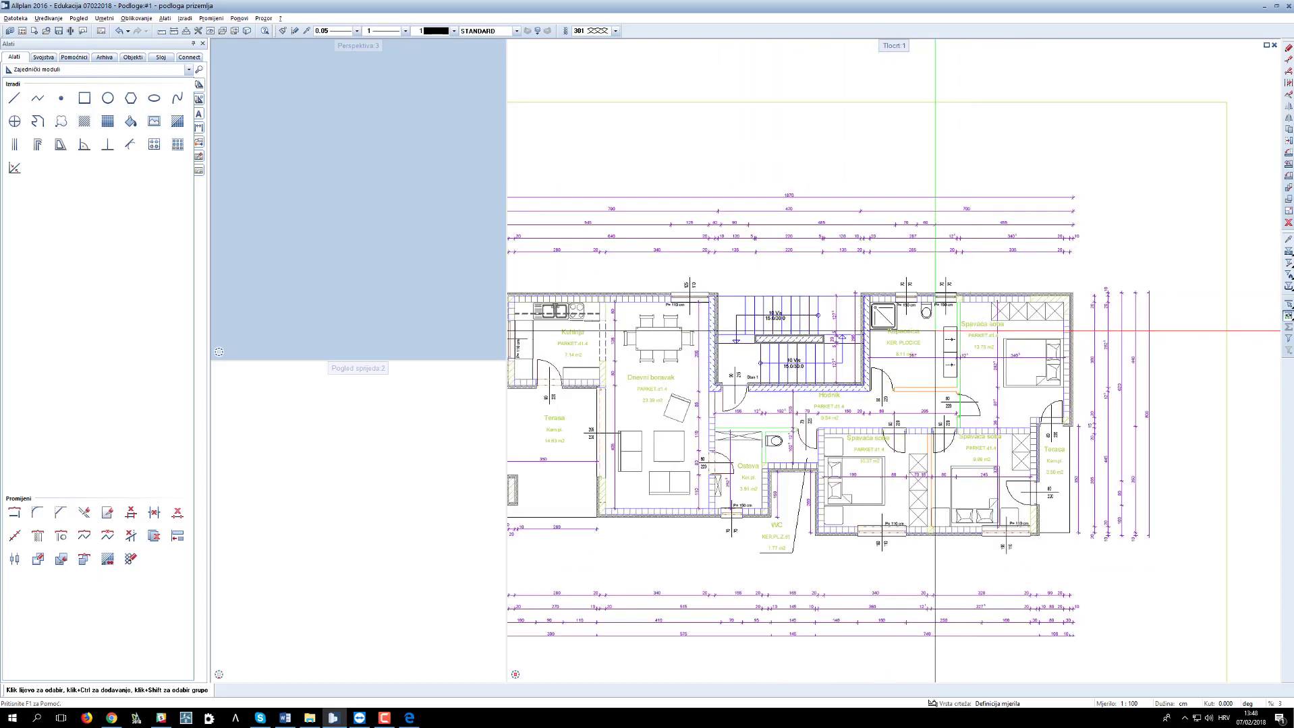
{"action": "scroll", "coordinate": [942, 329], "scroll_direction": "down", "scroll_amount": 1}
{"action": "scroll", "coordinate": [943, 329], "scroll_direction": "down", "scroll_amount": 2}
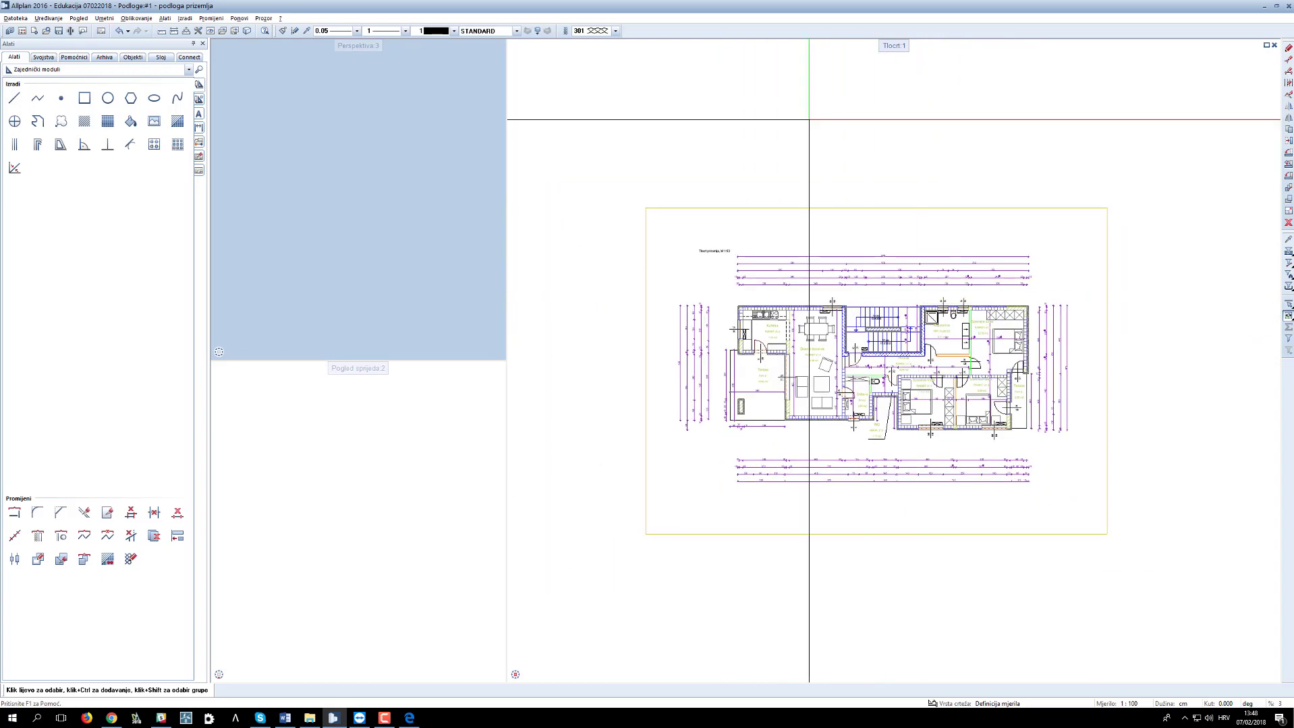
{"action": "scroll", "coordinate": [667, 165], "scroll_direction": "up", "scroll_amount": 1}
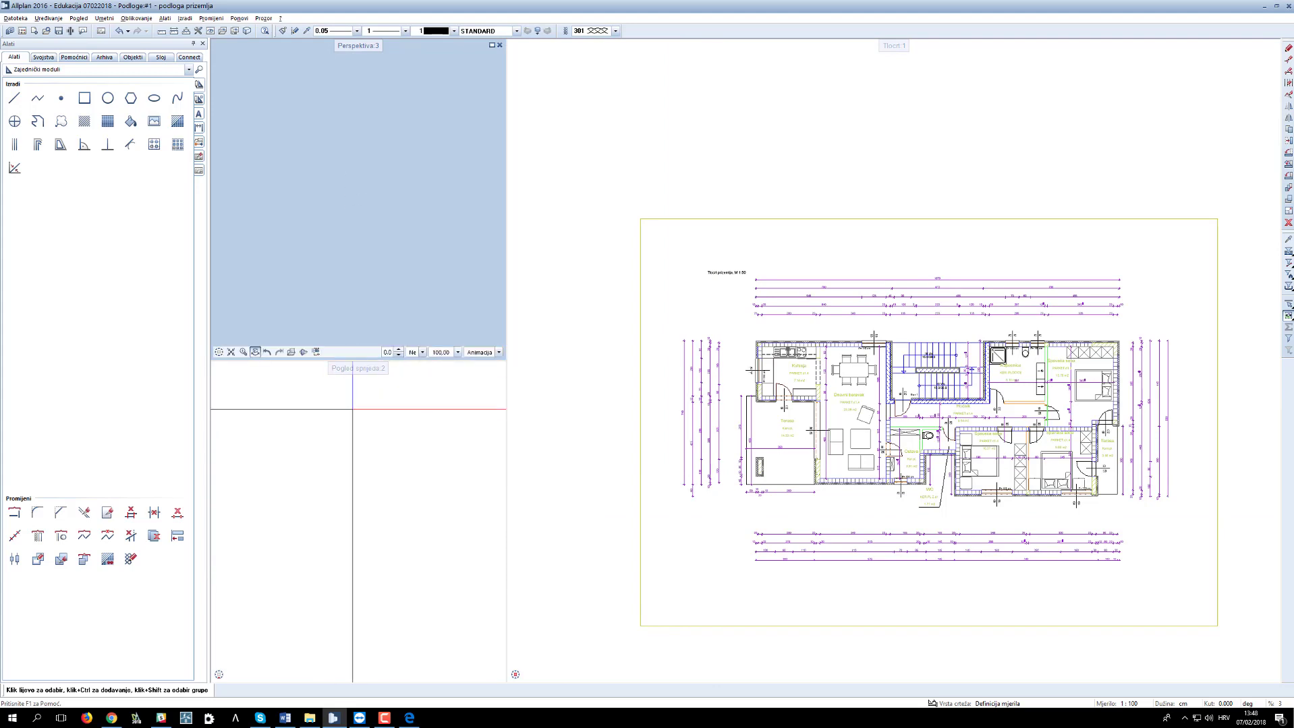
{"action": "middle_click_drag", "start_coordinate": [780, 298], "coordinate": [765, 289]}
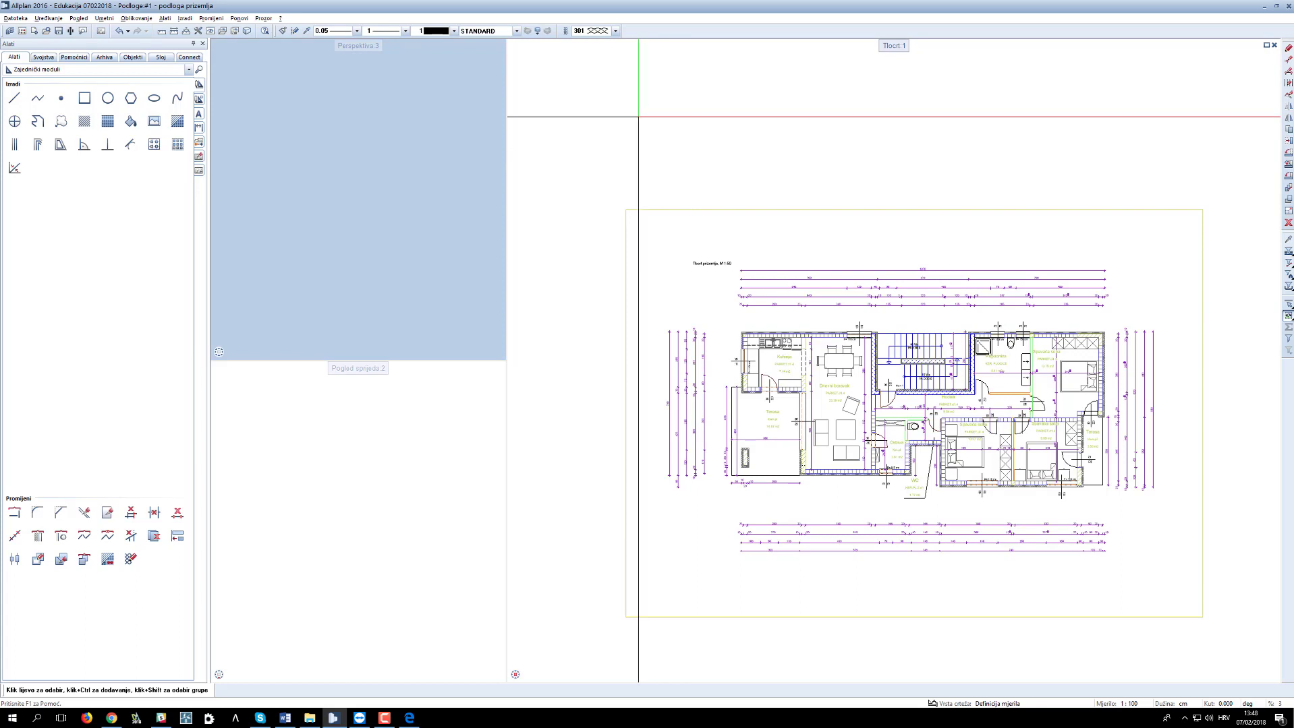
Step: Name drawing 2 under Podloge "podloga 1. kata" in the building structure and close the structure dialog
{"action": "key", "text": "F2"}
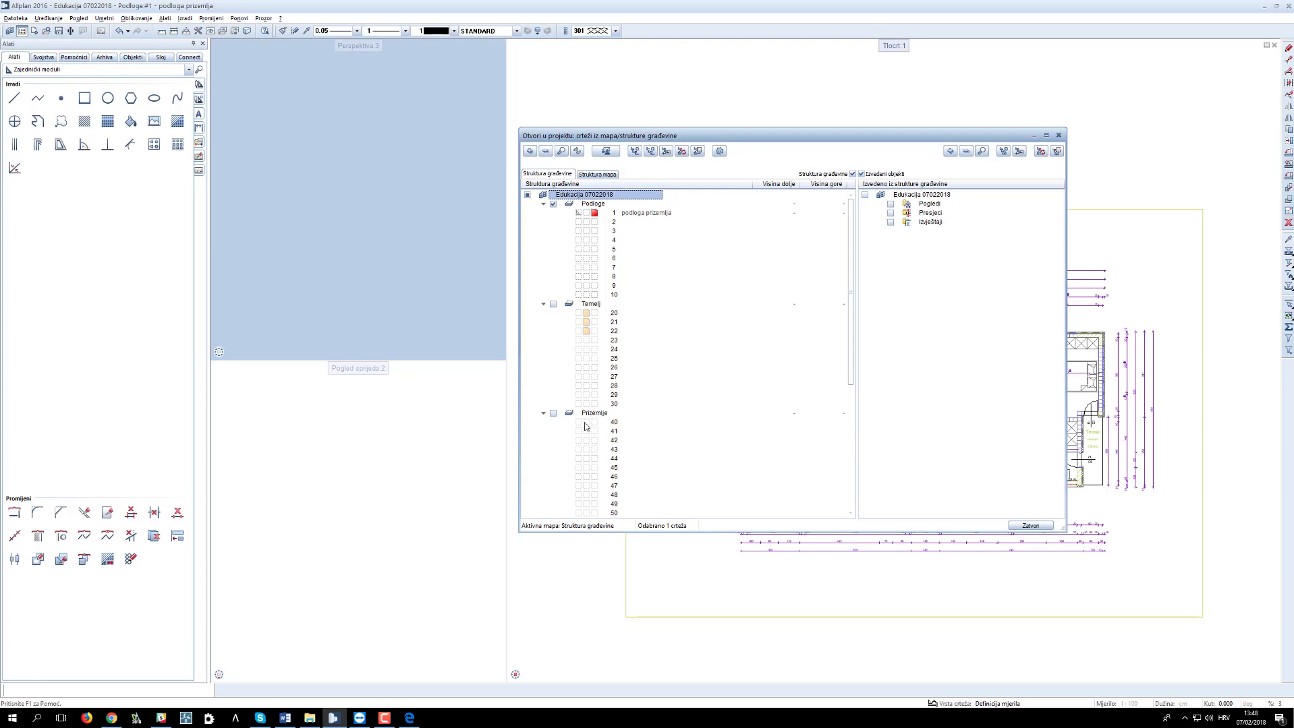
{"action": "scroll", "coordinate": [586, 426], "scroll_direction": "down", "scroll_amount": 2}
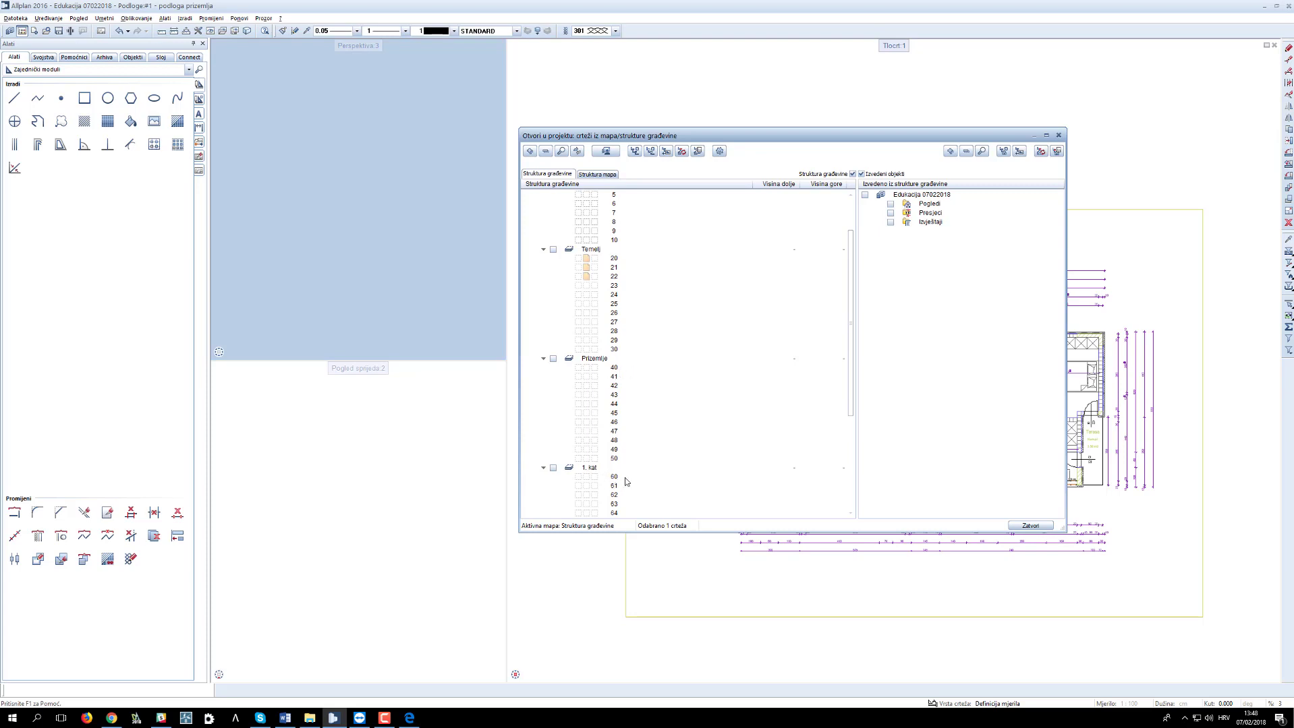
{"action": "scroll", "coordinate": [679, 476], "scroll_direction": "up", "scroll_amount": 2}
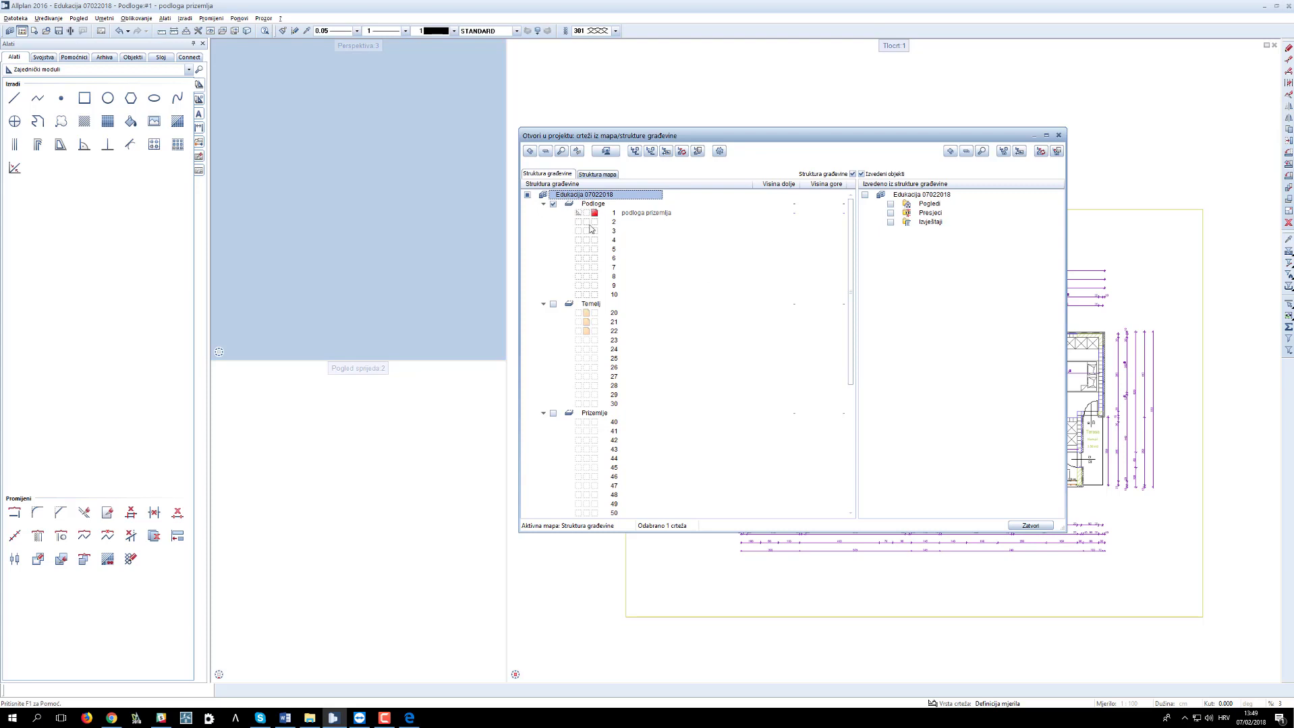
{"action": "scroll", "coordinate": [577, 312], "scroll_direction": "down", "scroll_amount": 2}
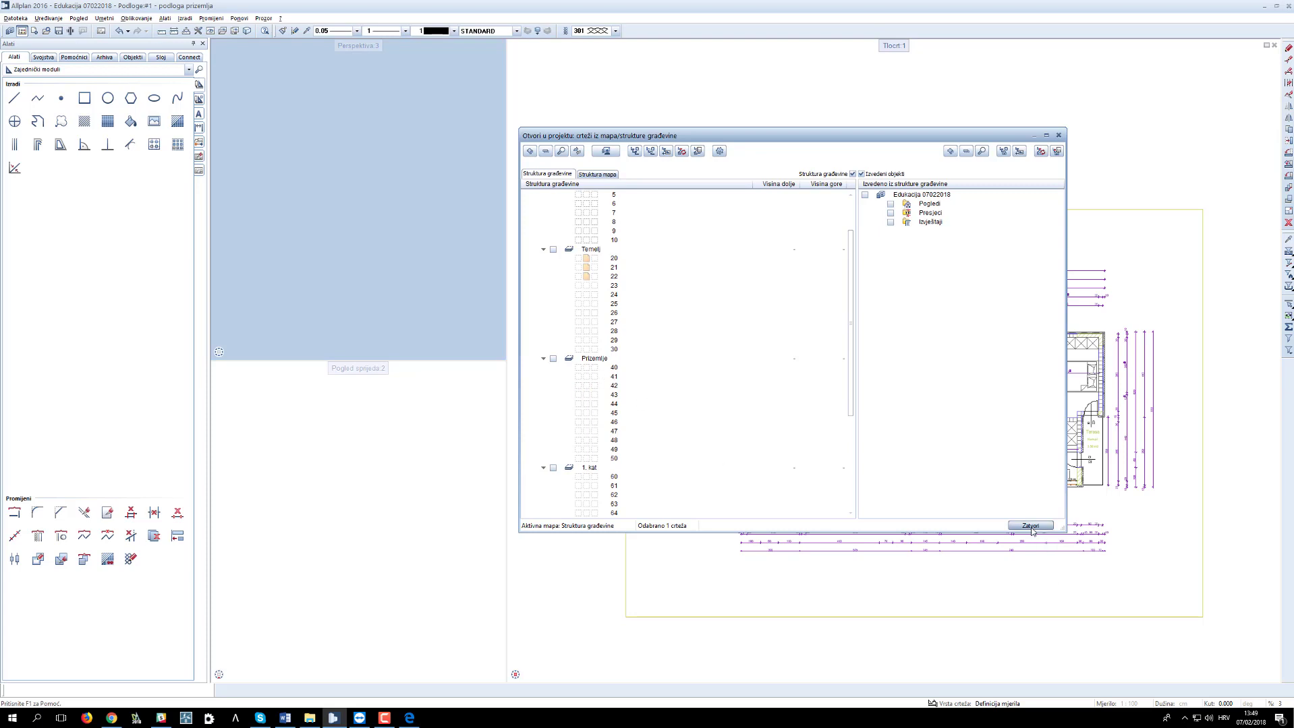
{"action": "scroll", "coordinate": [698, 373], "scroll_direction": "up", "scroll_amount": 2}
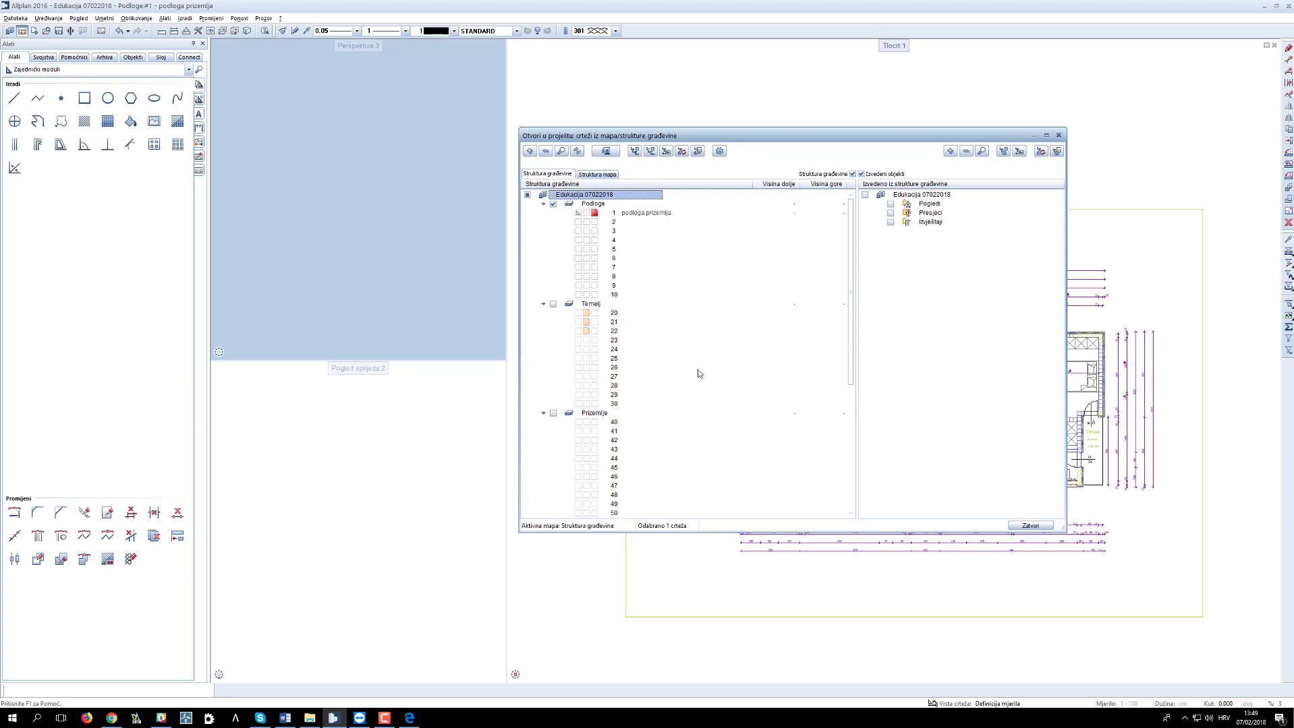
{"action": "left_click", "coordinate": [632, 222]}
{"action": "left_click", "coordinate": [634, 222]}
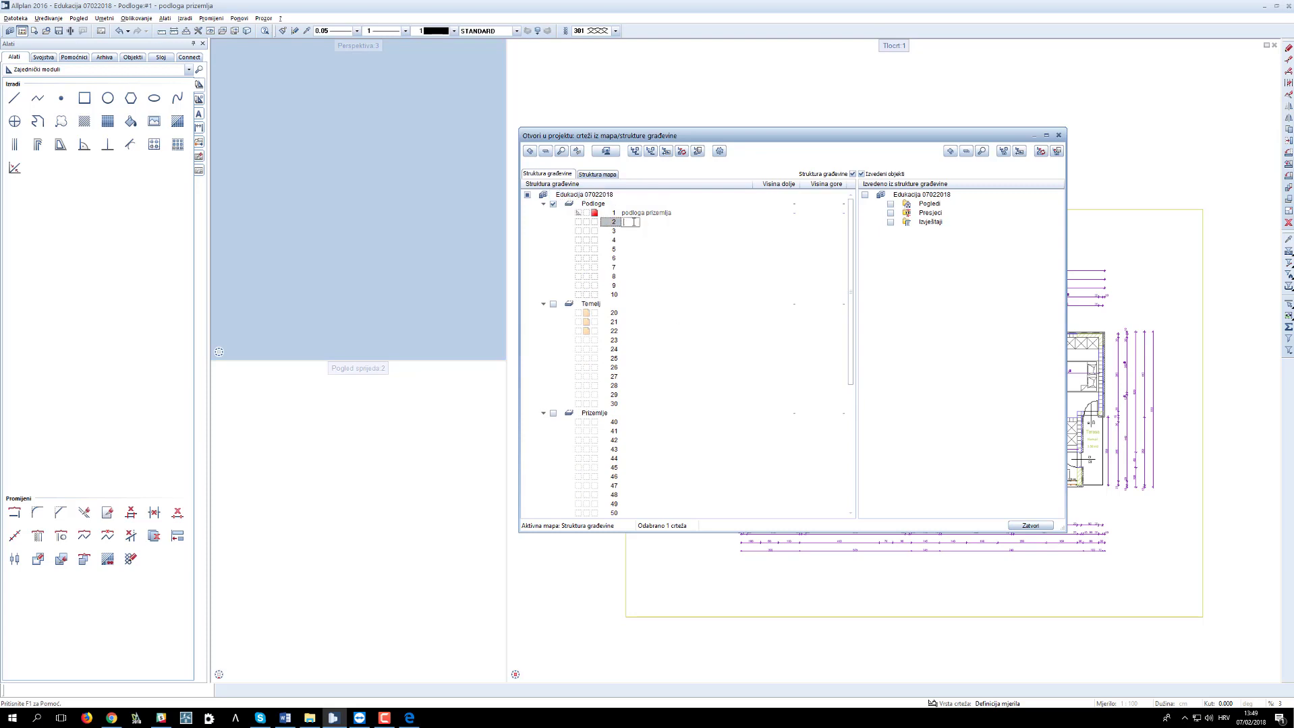
{"action": "type", "text": "podloga 1. kata"}
{"action": "key", "text": "Return"}
{"action": "left_click", "coordinate": [1030, 526]}
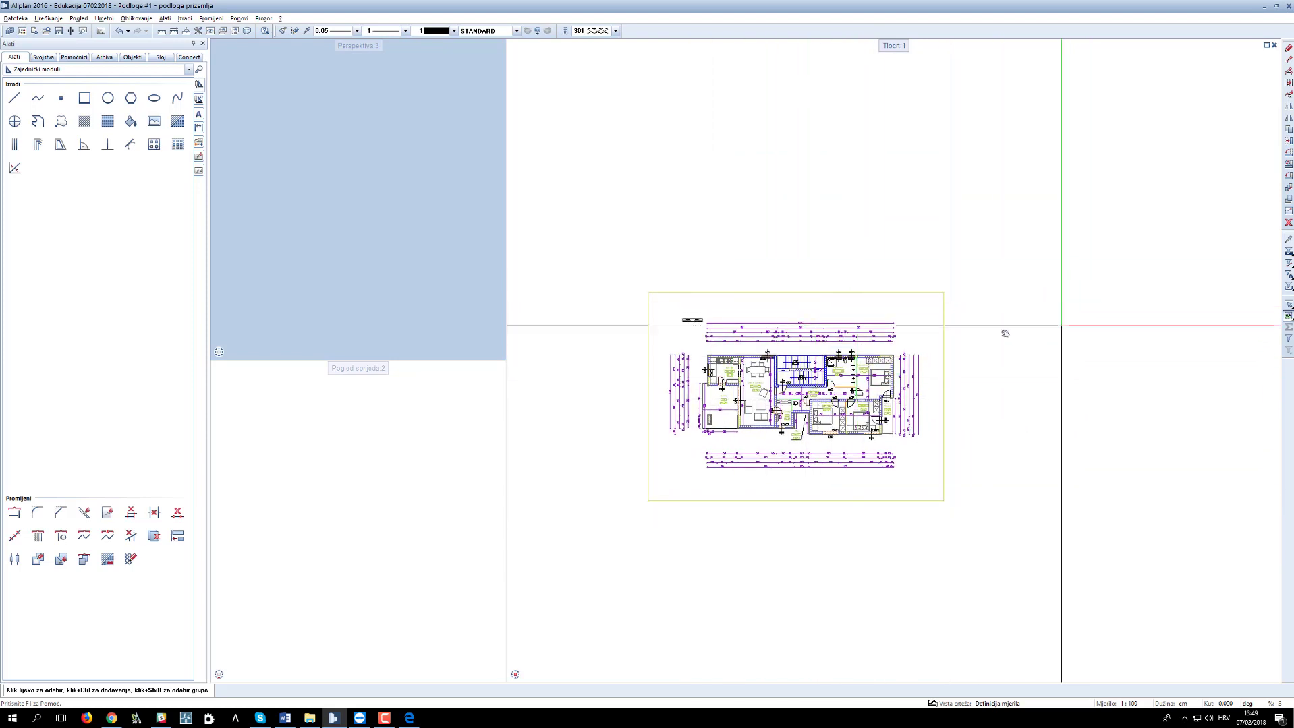
{"action": "middle_click_drag", "start_coordinate": [1005, 327], "coordinate": [855, 330]}
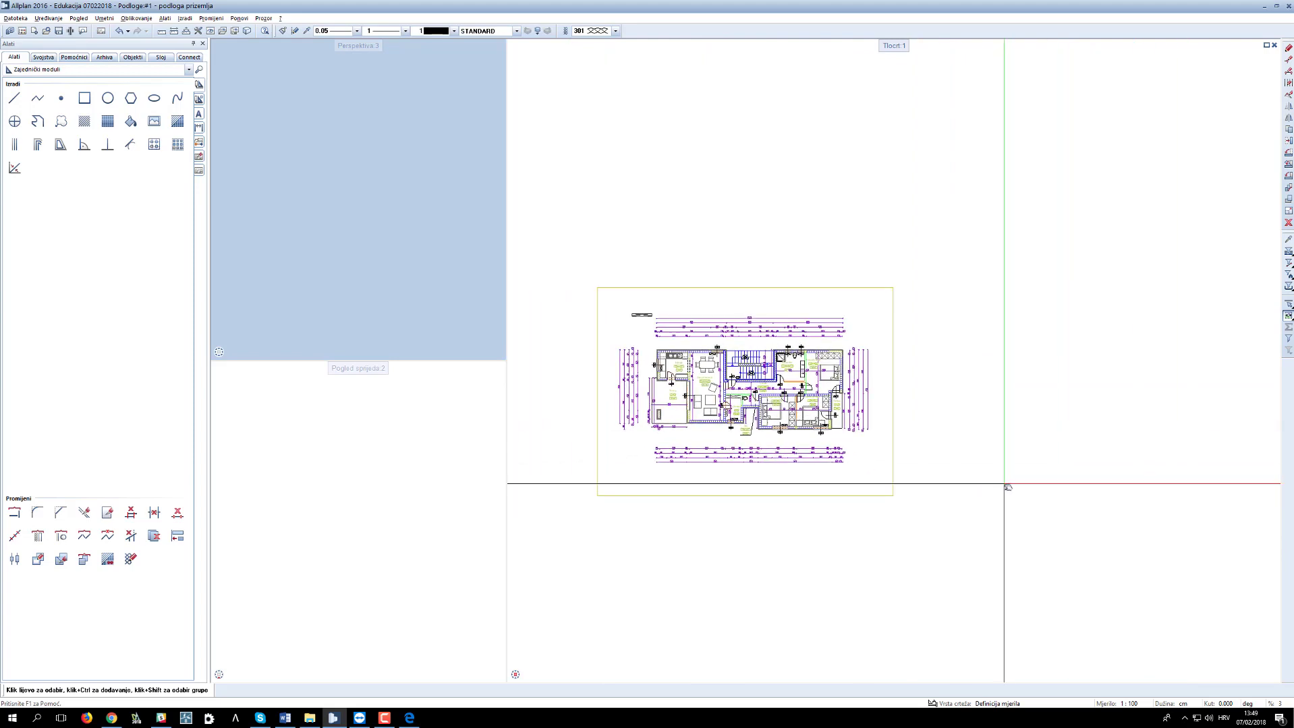
{"action": "middle_click_drag", "start_coordinate": [840, 424], "coordinate": [845, 423]}
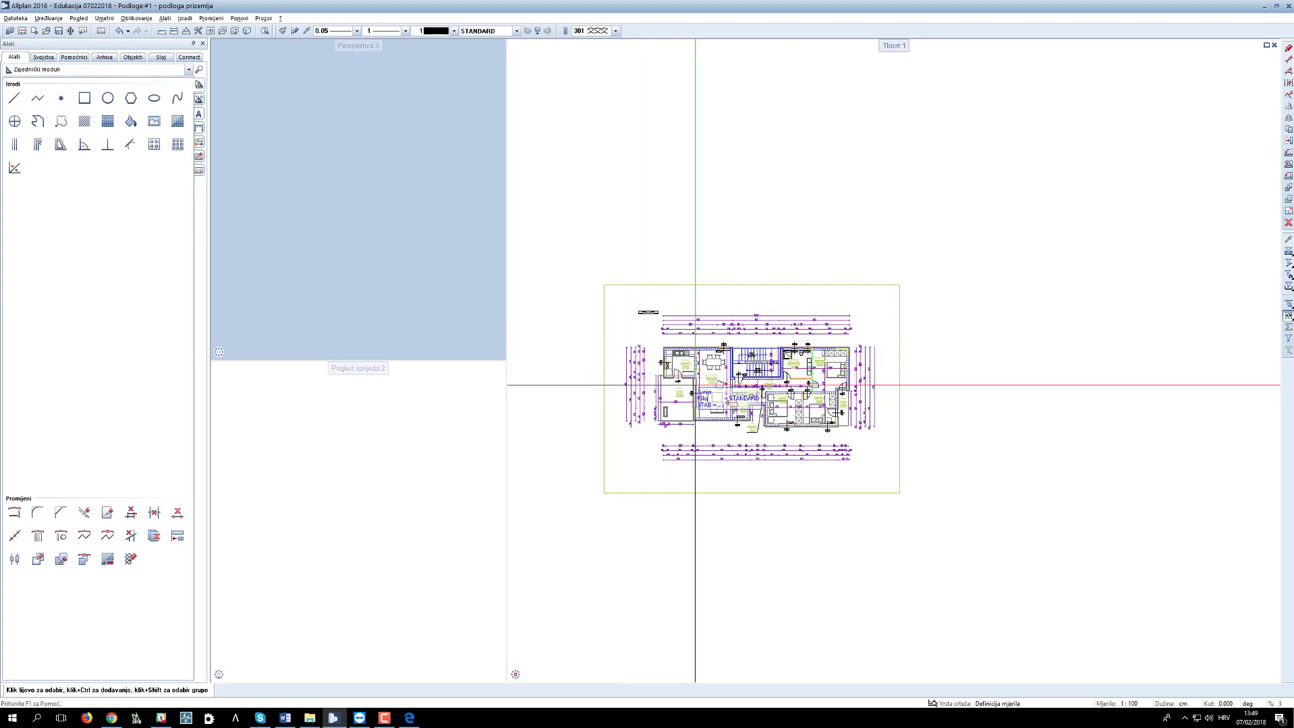
{"action": "scroll", "coordinate": [695, 385], "scroll_direction": "up", "scroll_amount": 3}
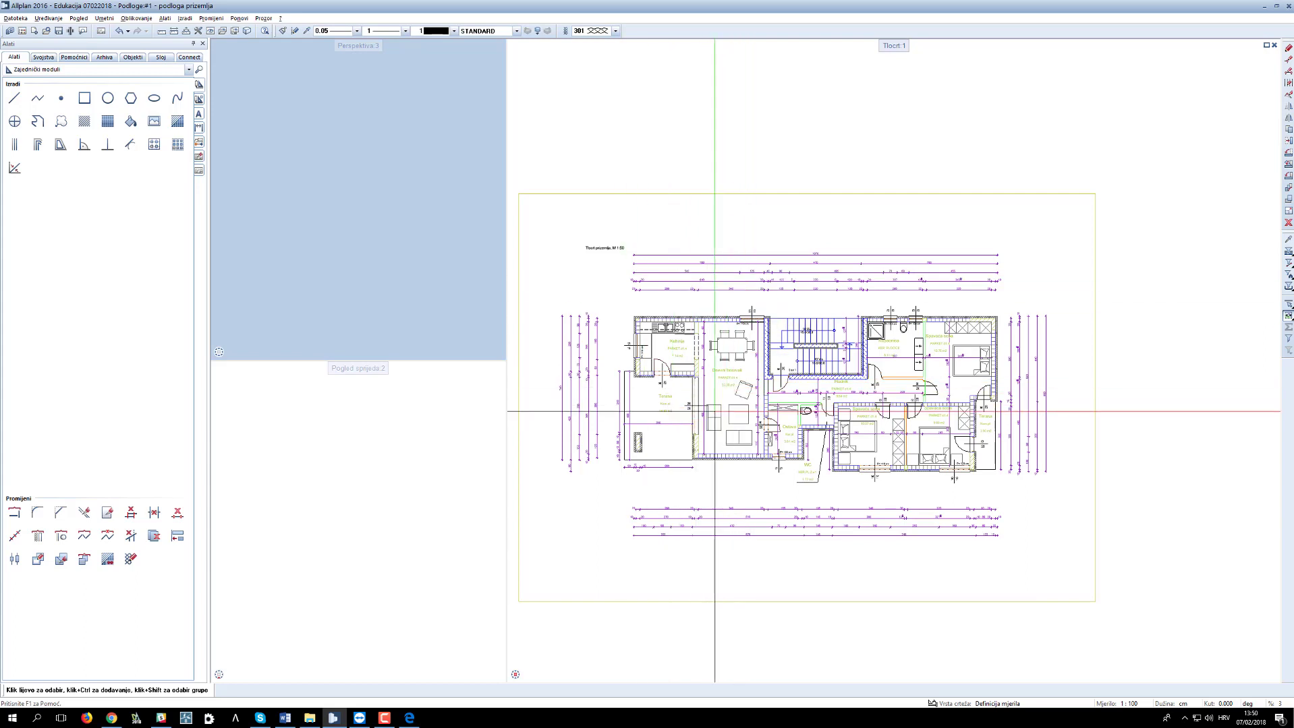
{"action": "scroll", "coordinate": [715, 411], "scroll_direction": "down", "scroll_amount": 1}
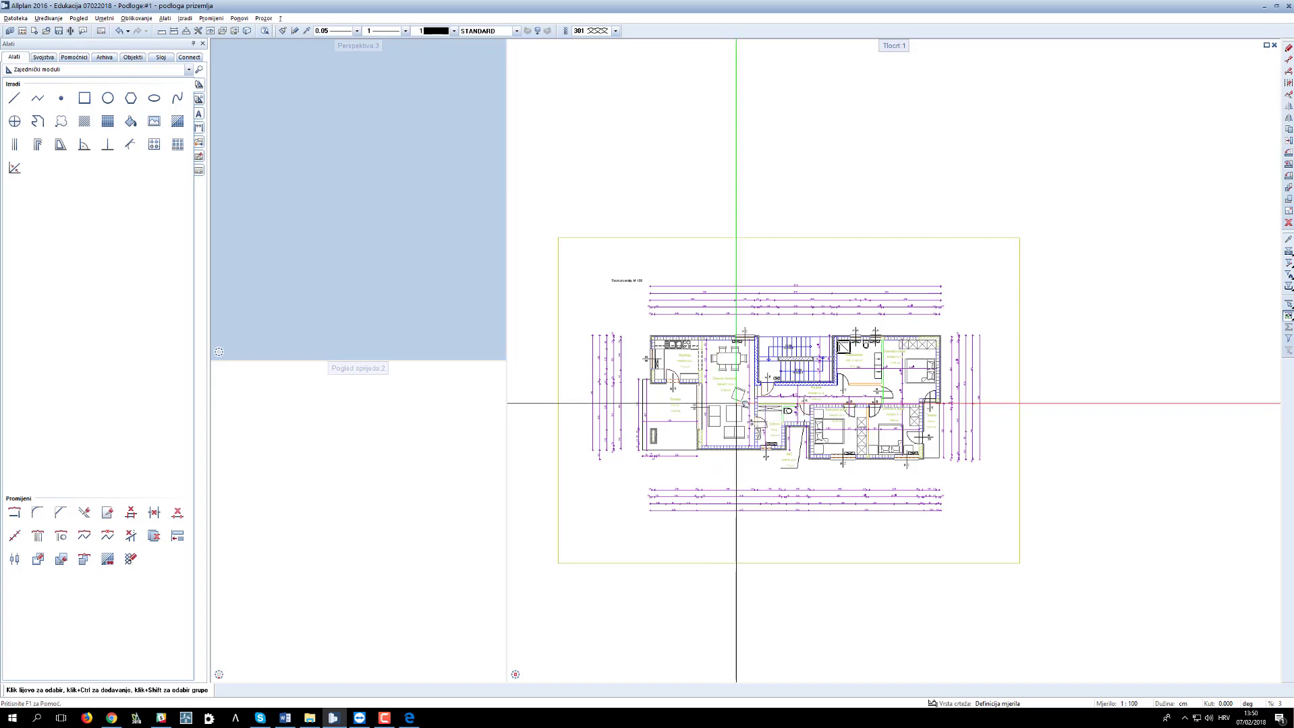
{"action": "middle_click_drag", "start_coordinate": [736, 403], "coordinate": [773, 382]}
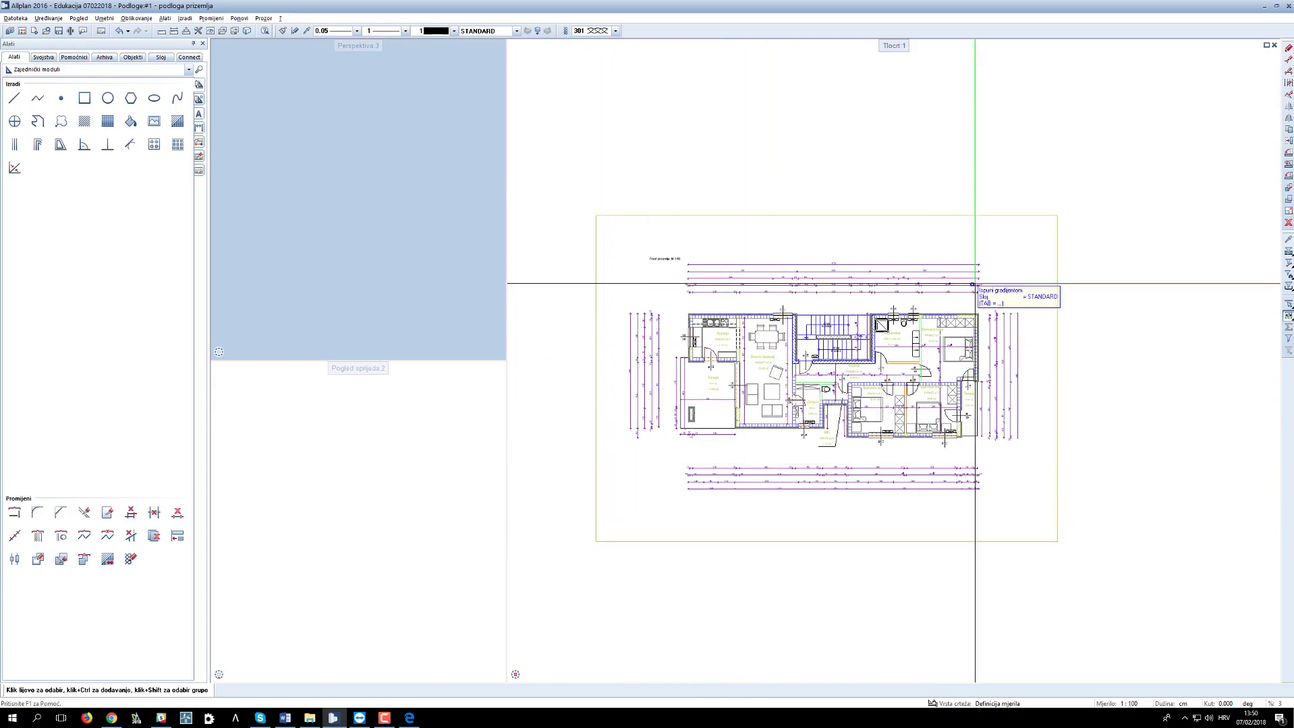
{"action": "left_click_drag", "start_coordinate": [549, 622], "coordinate": [1101, 197]}
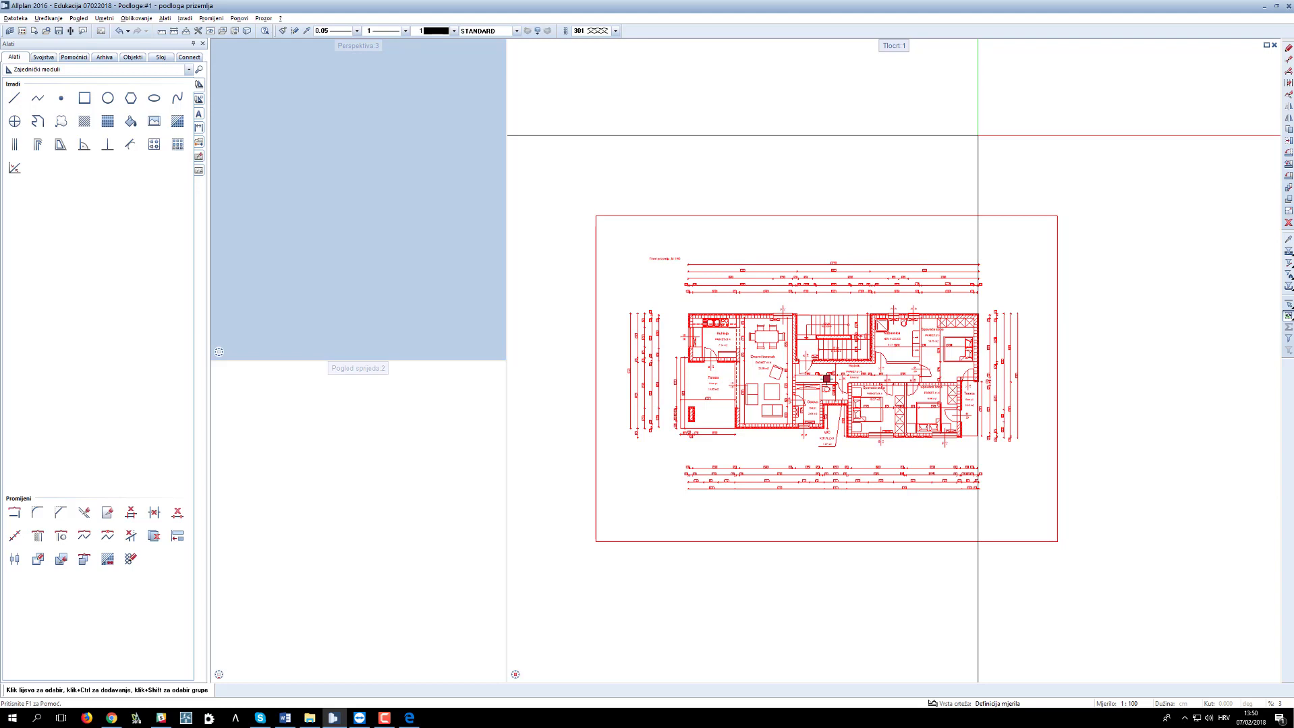
Step: Make podloga 1. kata the active drawing and keep podloga prizemlja open as a passive background drawing
{"action": "key", "text": "ctrl+o"}
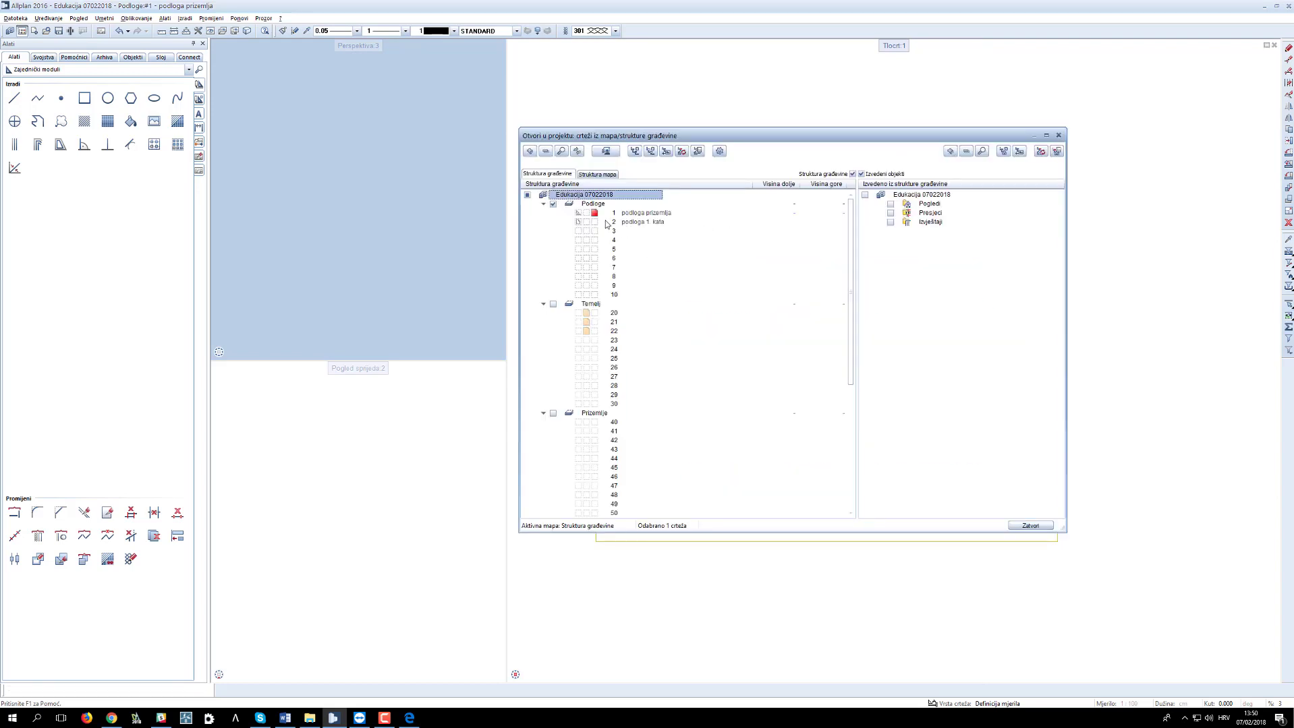
{"action": "left_click", "coordinate": [594, 221]}
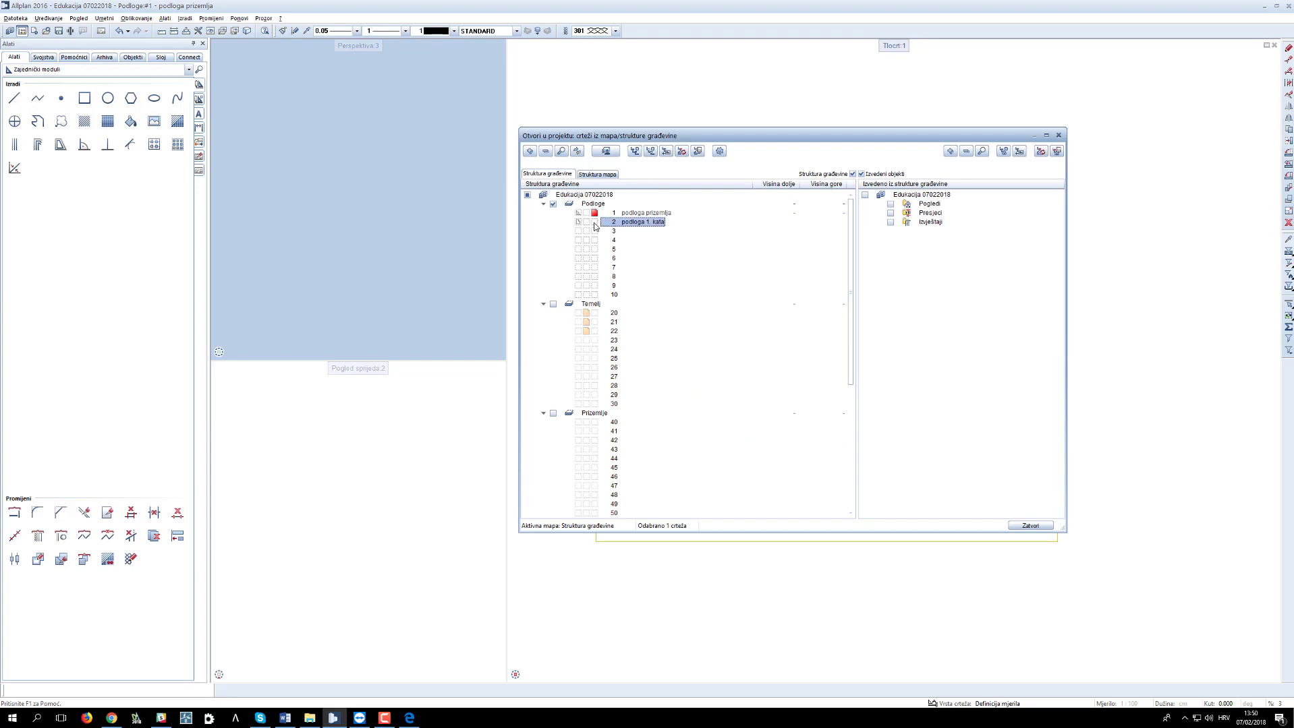
{"action": "left_click", "coordinate": [577, 213]}
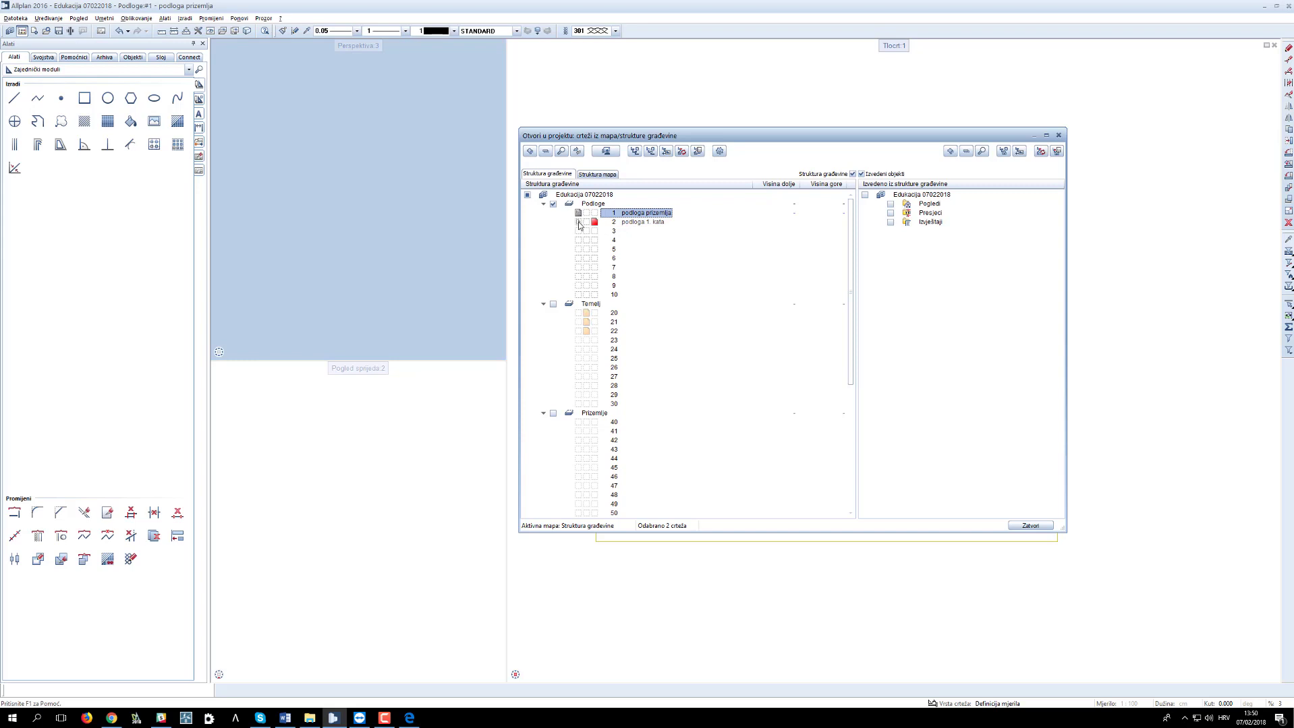
{"action": "left_click", "coordinate": [1030, 525]}
{"action": "scroll", "coordinate": [1084, 477], "scroll_direction": "up", "scroll_amount": 2}
{"action": "scroll", "coordinate": [976, 442], "scroll_direction": "down", "scroll_amount": 2}
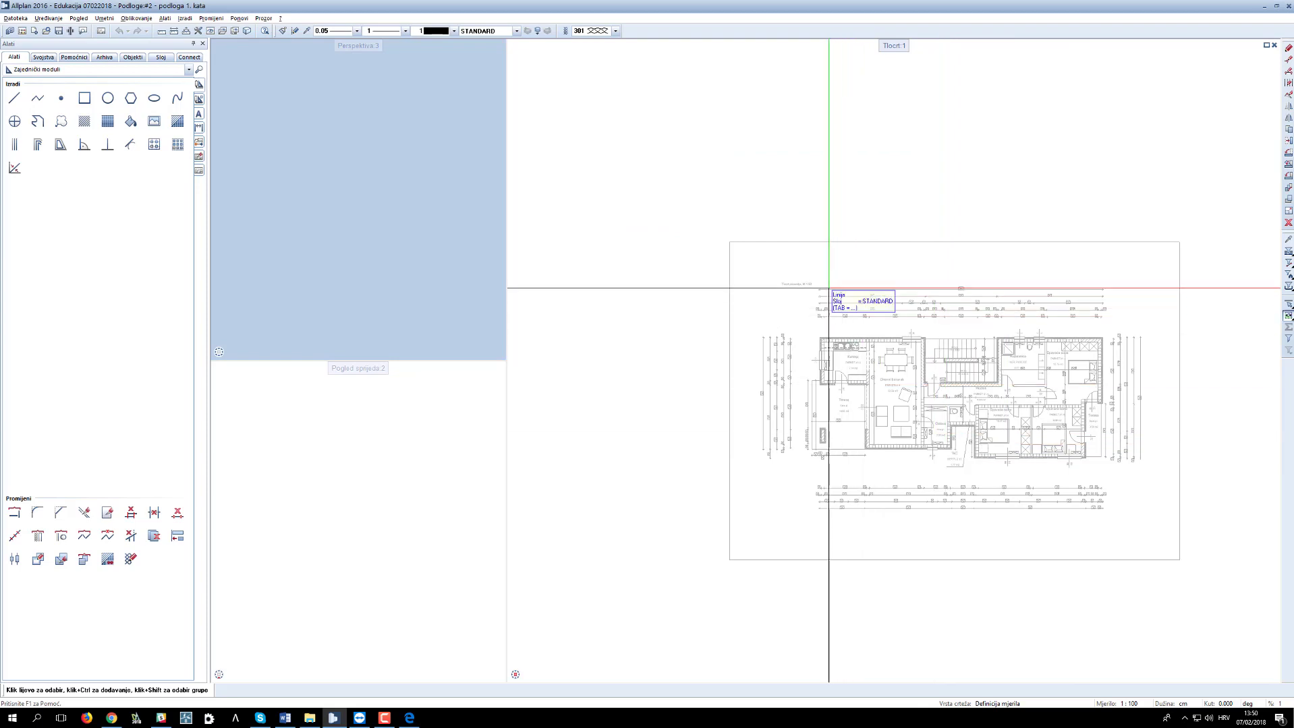
{"action": "middle_click_drag", "start_coordinate": [1037, 304], "coordinate": [977, 286]}
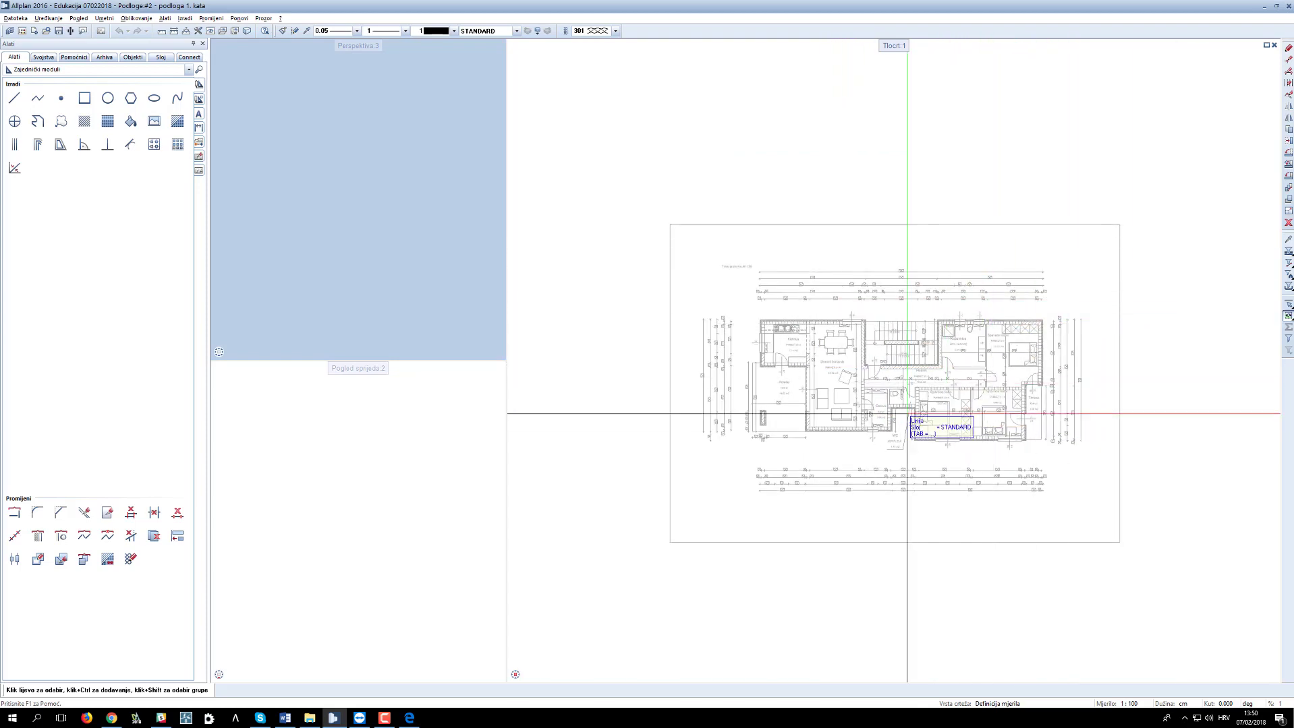